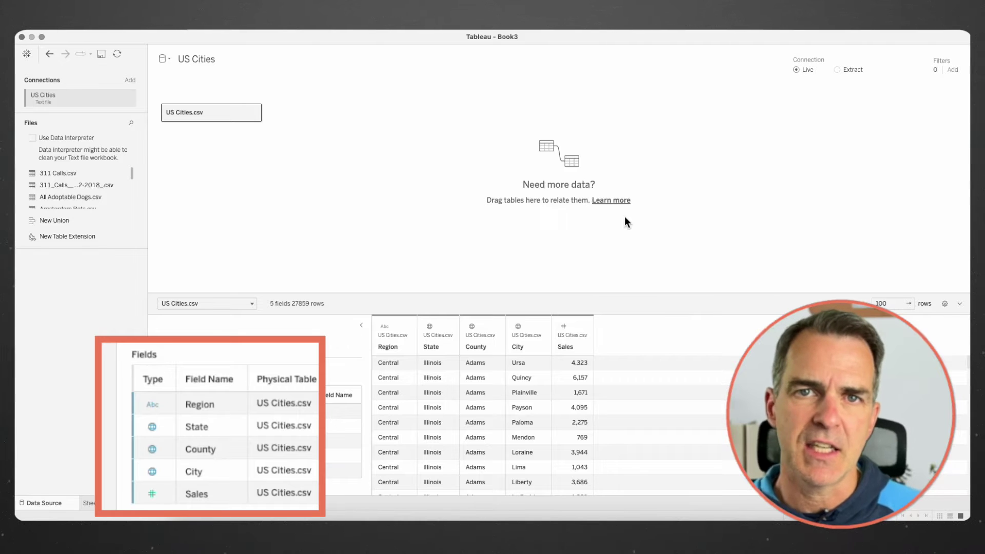
Step: On the blank worksheet, give the Region field a geographic role created from State
{"action": "left_click", "coordinate": [100, 503]}
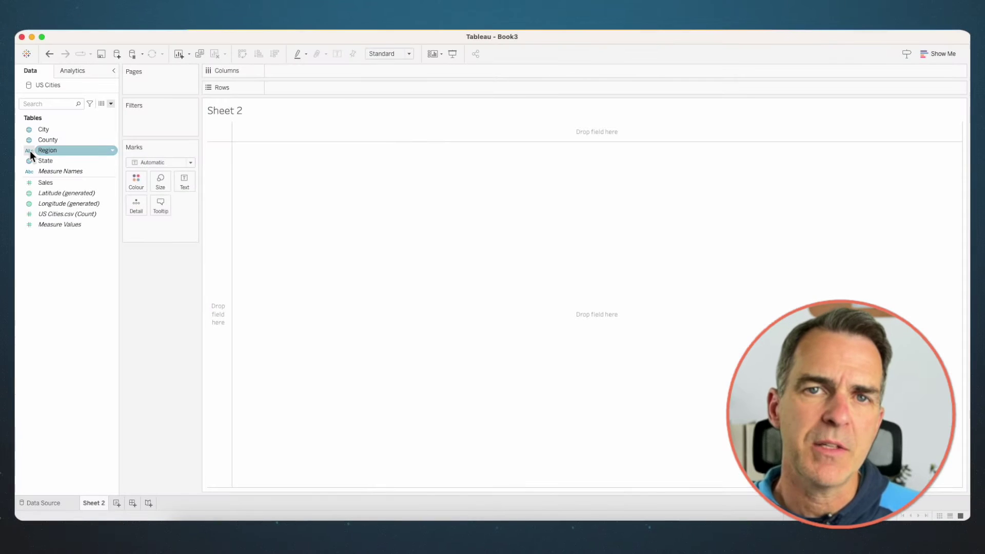
{"action": "left_click", "coordinate": [29, 151]}
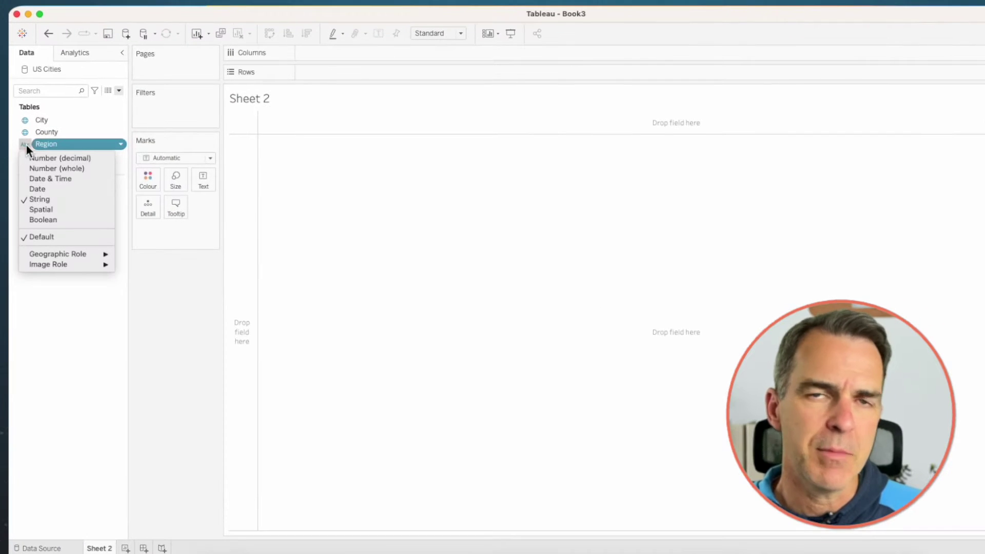
{"action": "mouse_move", "coordinate": [80, 254]}
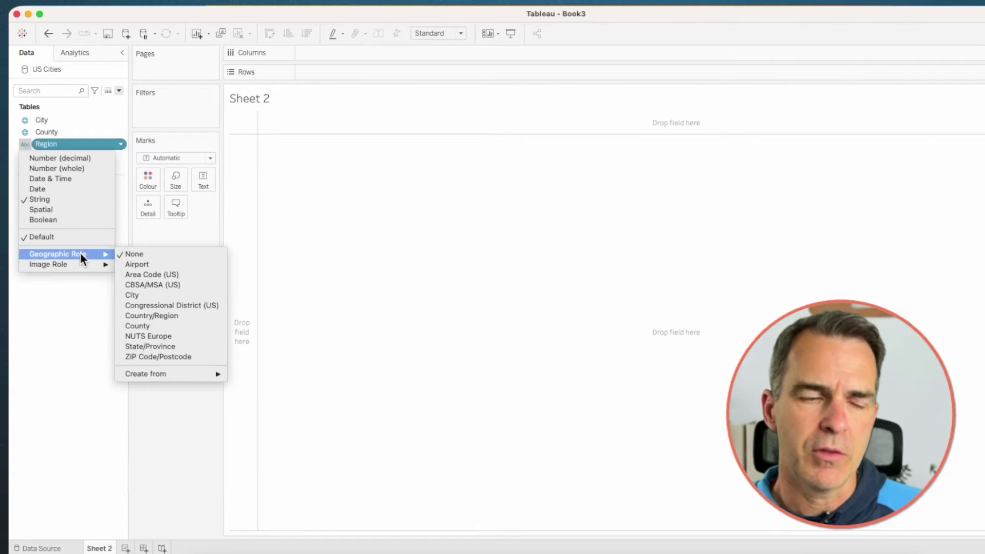
{"action": "mouse_move", "coordinate": [212, 374]}
{"action": "left_click", "coordinate": [249, 393]}
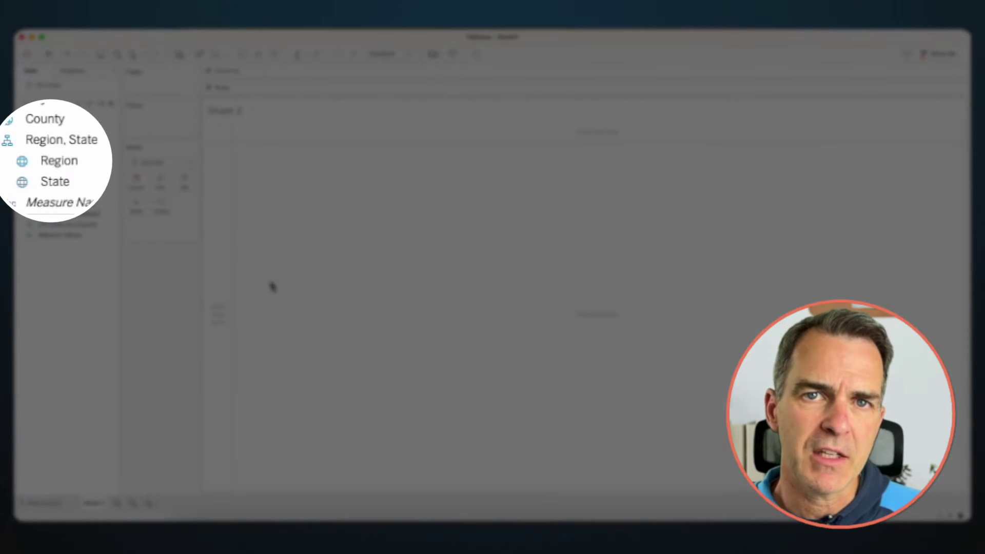
Step: Remove the Region, State hierarchy so both fields stand alone in the data list
{"action": "left_click", "coordinate": [55, 151]}
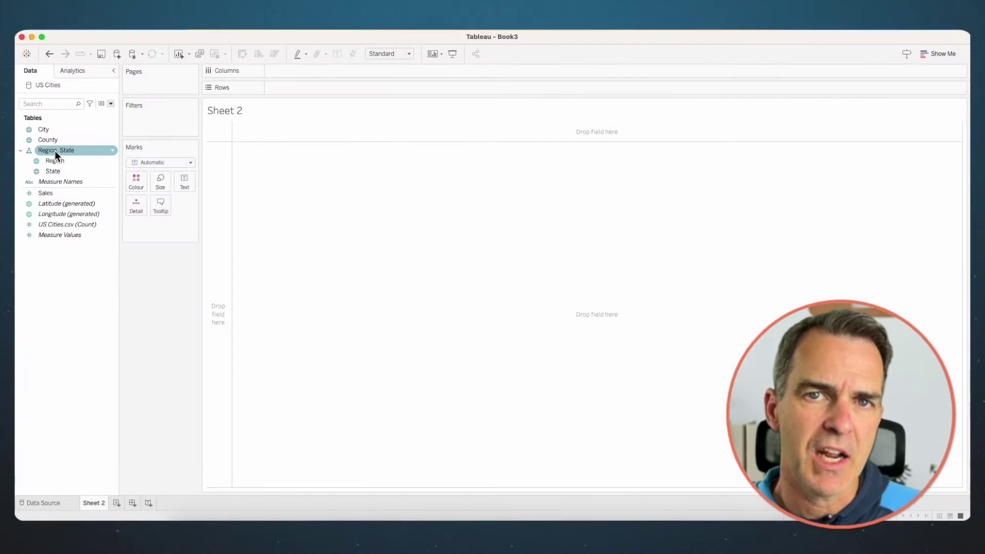
{"action": "right_click", "coordinate": [54, 150]}
{"action": "left_click", "coordinate": [75, 202]}
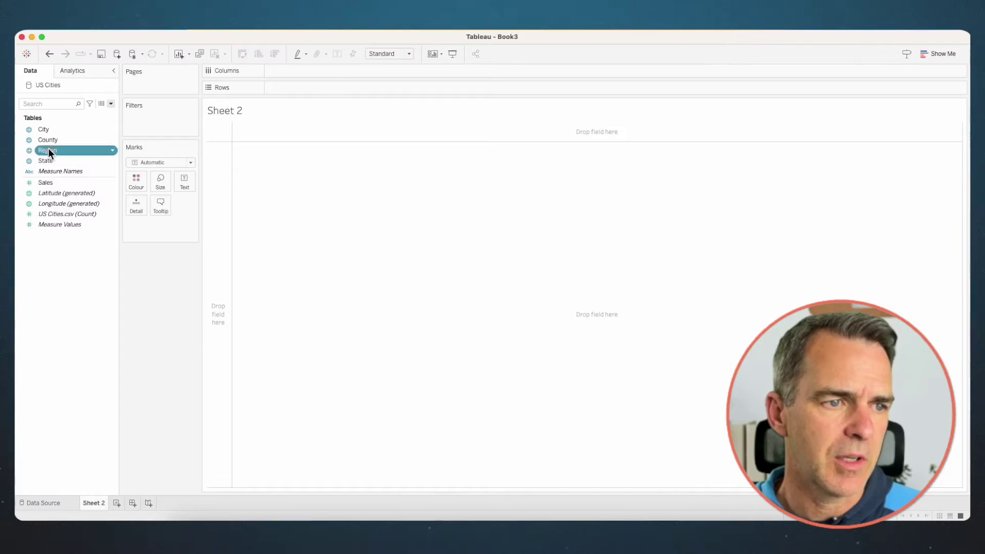
Step: Plot Region on a map and resolve its unknown locations by fixing the country to USA
{"action": "double_click", "coordinate": [48, 149]}
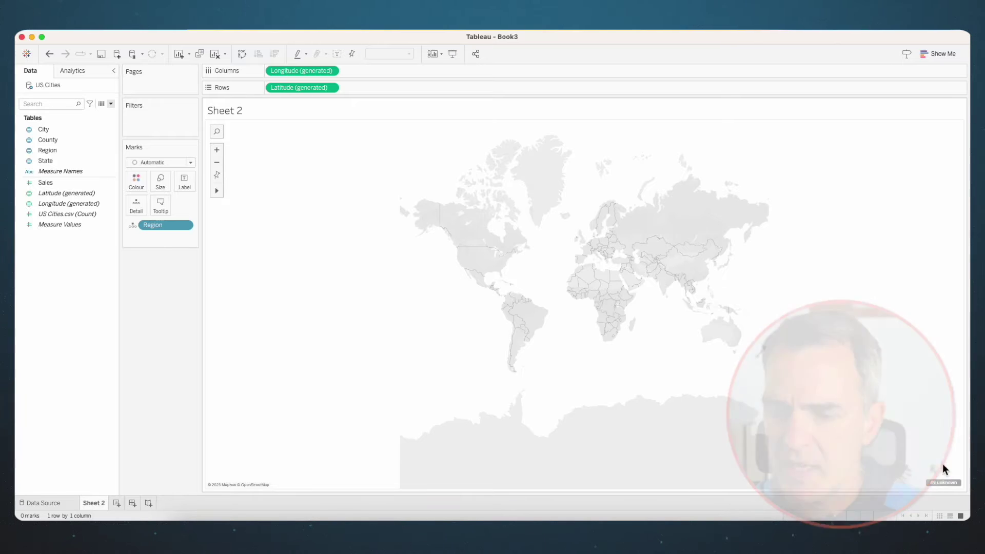
{"action": "mouse_move", "coordinate": [947, 483]}
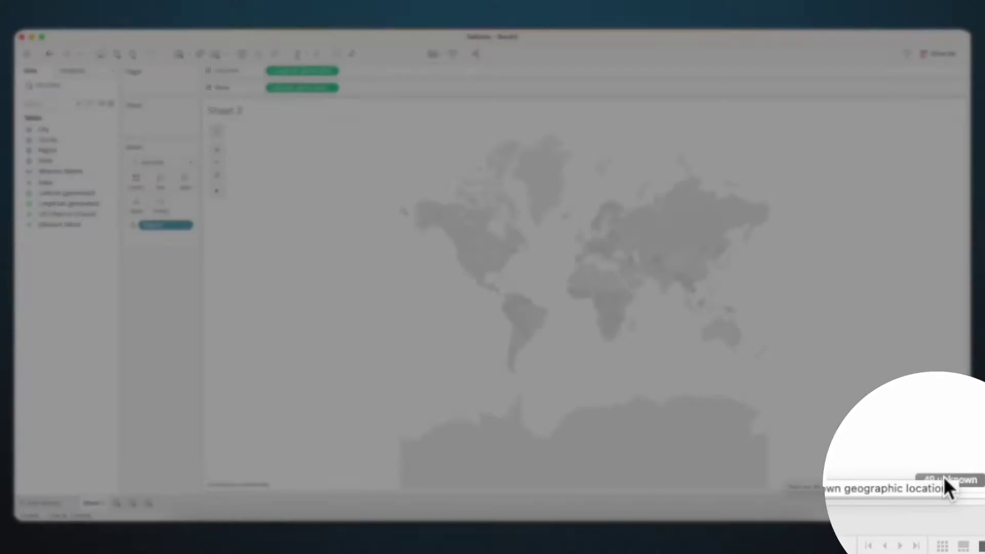
{"action": "left_click", "coordinate": [944, 479]}
{"action": "left_click", "coordinate": [444, 244]}
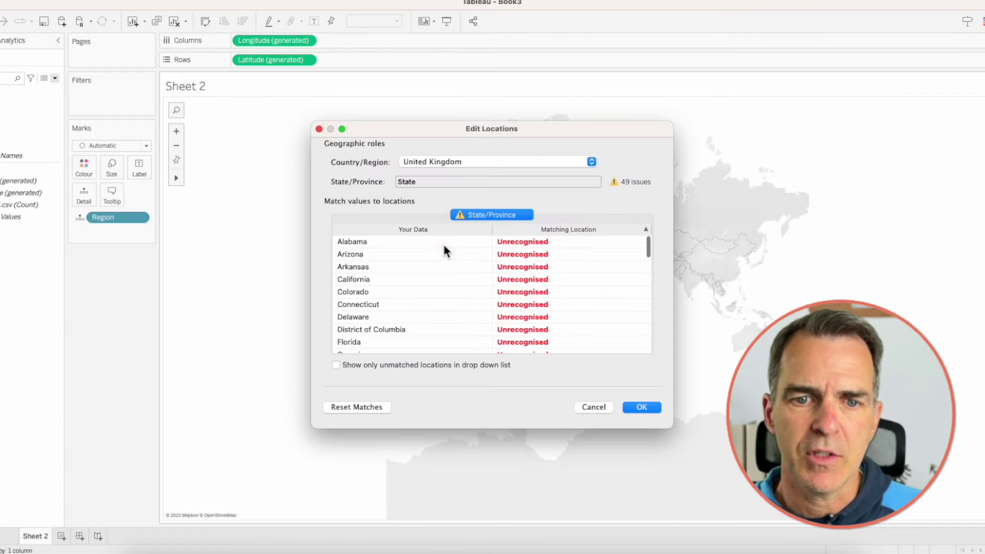
{"action": "left_click", "coordinate": [423, 159]}
{"action": "left_click", "coordinate": [506, 204]}
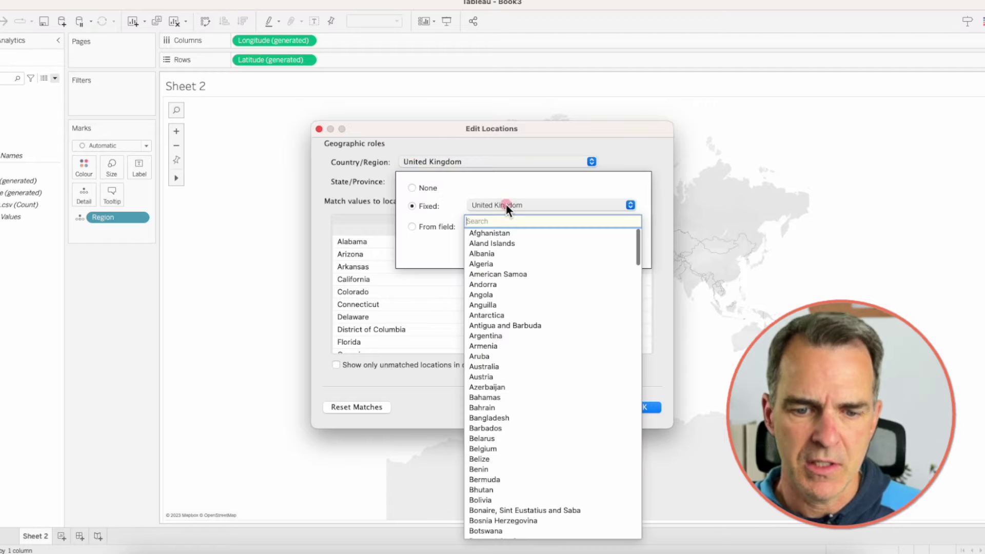
{"action": "type", "text": "usa"}
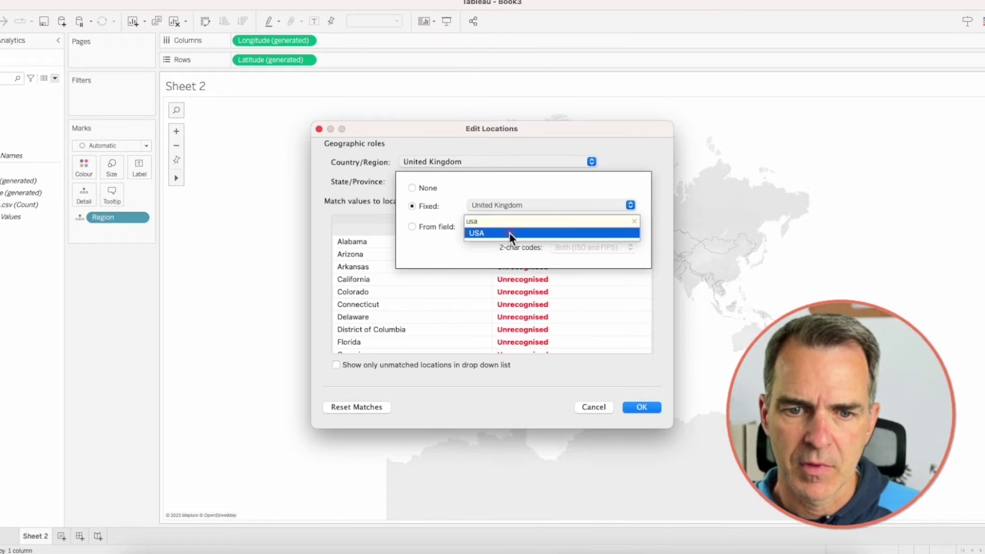
{"action": "left_click", "coordinate": [509, 232]}
{"action": "left_click", "coordinate": [642, 407]}
{"action": "left_click", "coordinate": [642, 407]}
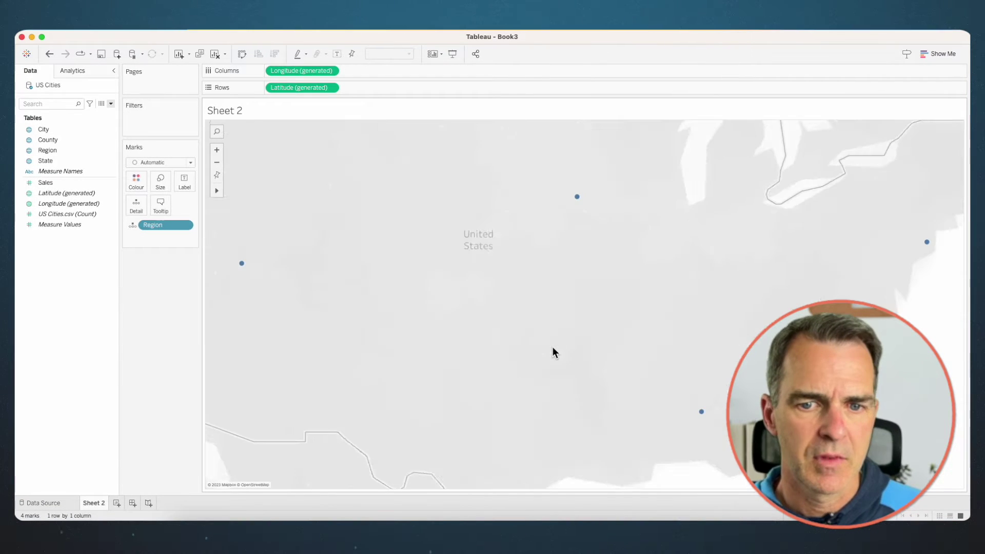
Step: Change the mark type to Map and colour the regions by Sales
{"action": "left_click", "coordinate": [160, 163]}
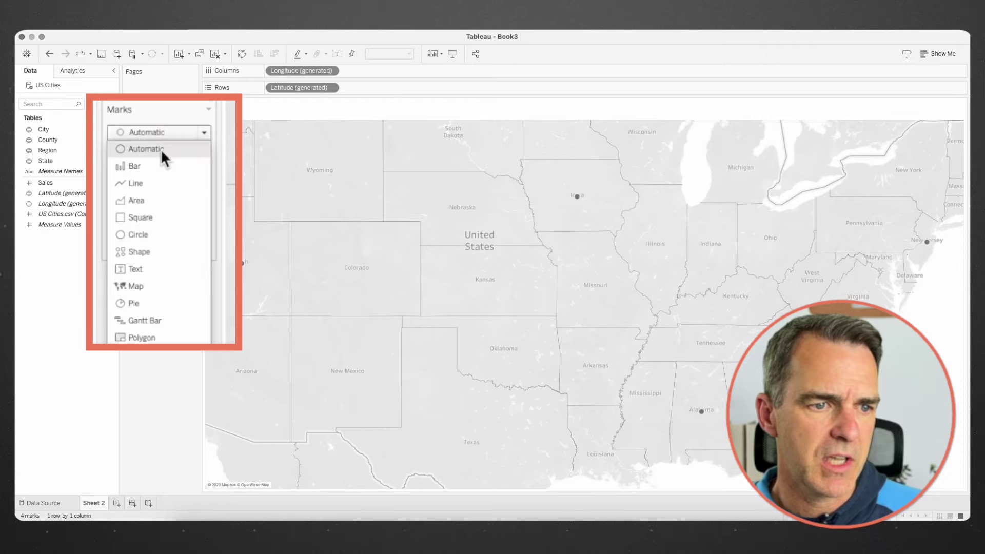
{"action": "left_click", "coordinate": [153, 283]}
{"action": "left_click_drag", "start_coordinate": [53, 184], "coordinate": [136, 182]}
Step: Rename the worksheet as Sales by Region
{"action": "double_click", "coordinate": [93, 503]}
{"action": "type", "text": "Sales by Region"}
{"action": "key", "text": "Return"}
Step: Duplicate the Sales by Region sheet and add State to the detail of the copy's map
{"action": "right_click", "coordinate": [94, 504]}
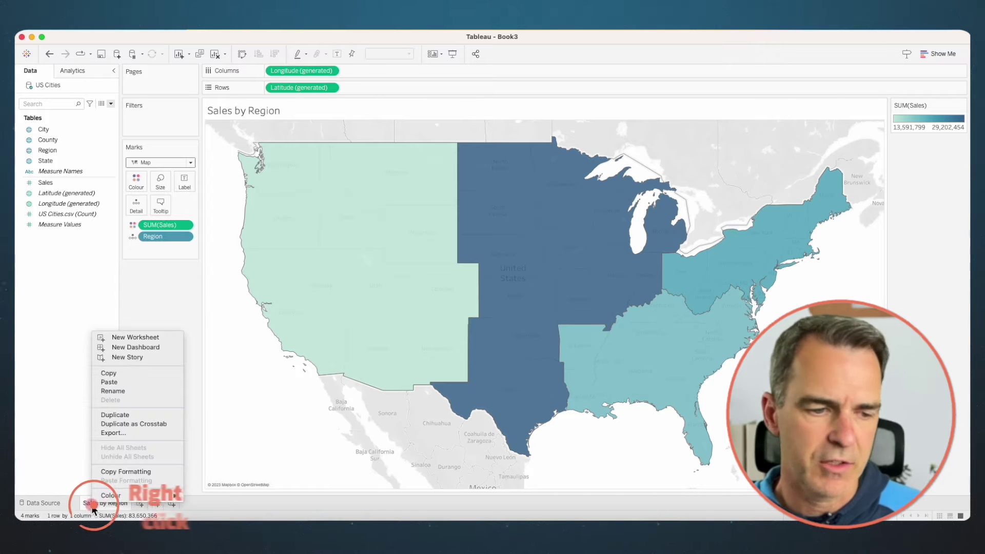
{"action": "left_click", "coordinate": [125, 414]}
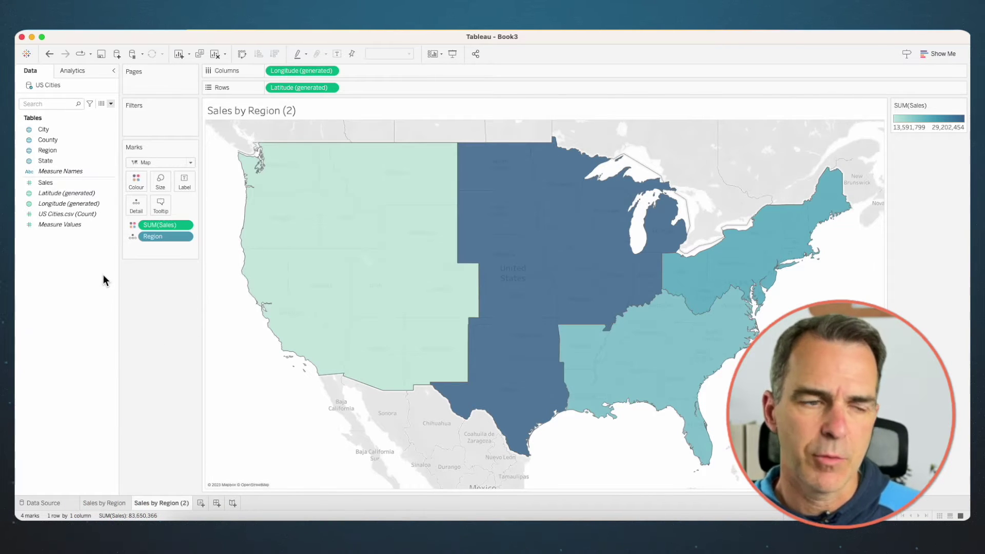
{"action": "left_click_drag", "start_coordinate": [54, 162], "coordinate": [130, 203]}
Step: Rename the duplicated state-level sheet as Sales by State
{"action": "double_click", "coordinate": [162, 502]}
{"action": "key", "text": "Return"}
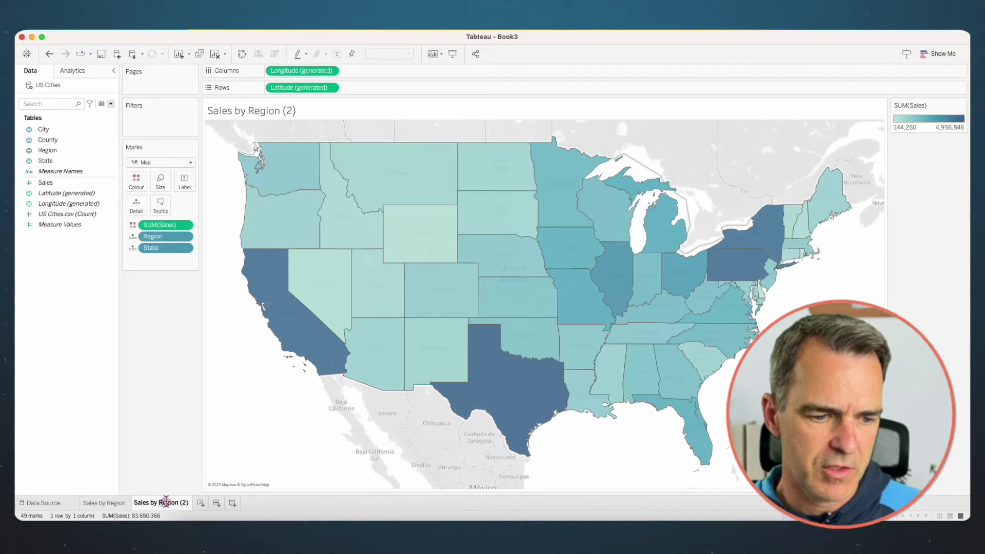
{"action": "left_click_drag", "start_coordinate": [166, 501], "coordinate": [205, 500]}
{"action": "type", "text": "State"}
{"action": "key", "text": "Return"}
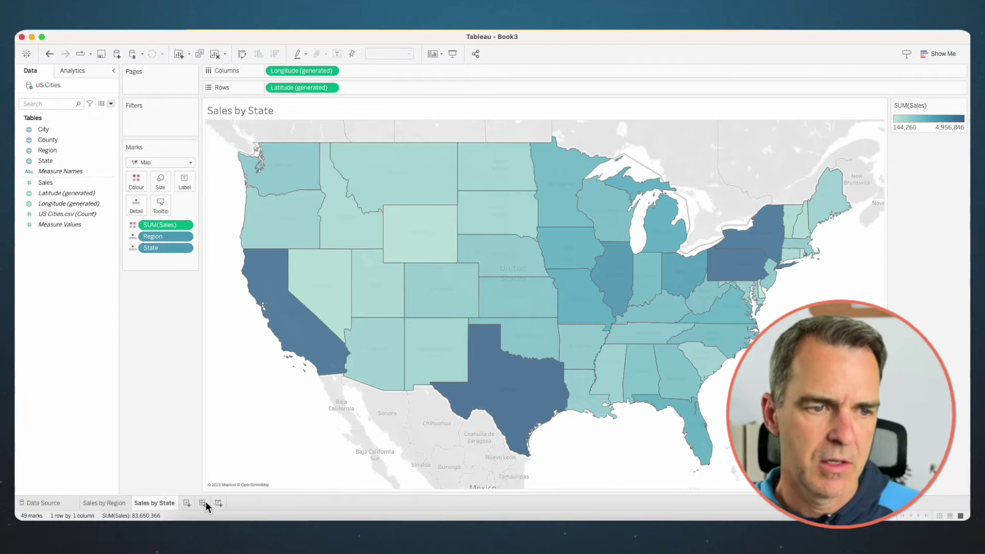
Step: Duplicate the Sales by State sheet and add County to the detail of the copy's map
{"action": "right_click", "coordinate": [162, 502]}
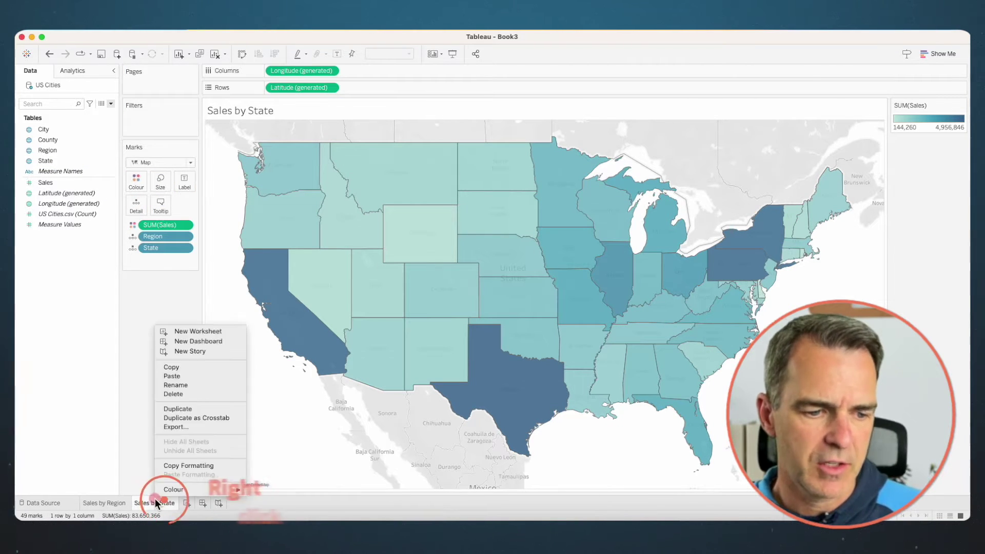
{"action": "left_click", "coordinate": [180, 408]}
{"action": "left_click_drag", "start_coordinate": [51, 138], "coordinate": [130, 202]}
Step: Rename the duplicated county-level sheet as Sales by County
{"action": "double_click", "coordinate": [209, 502]}
{"action": "left_click", "coordinate": [208, 503]}
{"action": "left_click_drag", "start_coordinate": [207, 503], "coordinate": [235, 504]}
{"action": "type", "text": "County"}
{"action": "key", "text": "Return"}
Step: On a duplicate of Sales by County, plot each City as a circle sized by Sales
{"action": "right_click", "coordinate": [218, 500]}
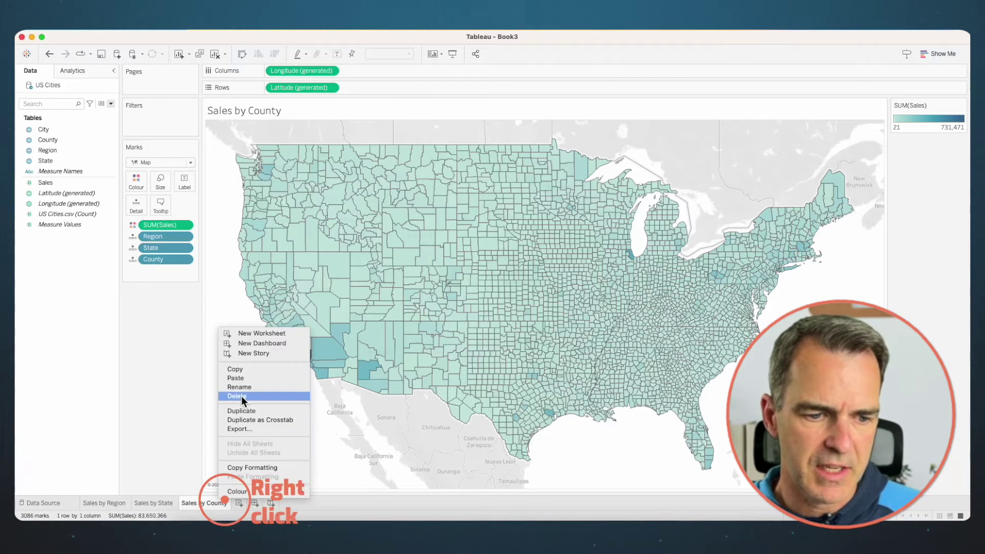
{"action": "left_click", "coordinate": [240, 410]}
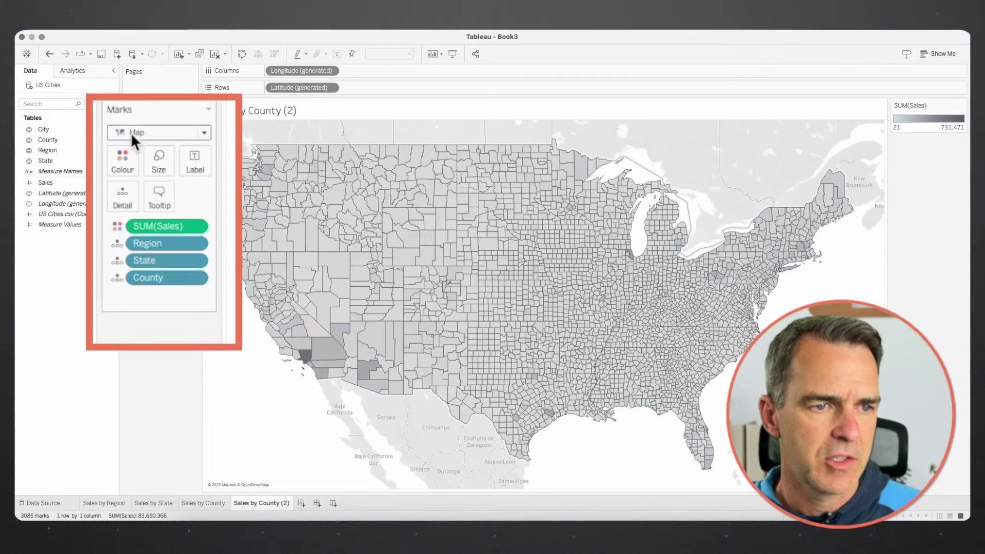
{"action": "left_click", "coordinate": [130, 132]}
{"action": "left_click", "coordinate": [136, 235]}
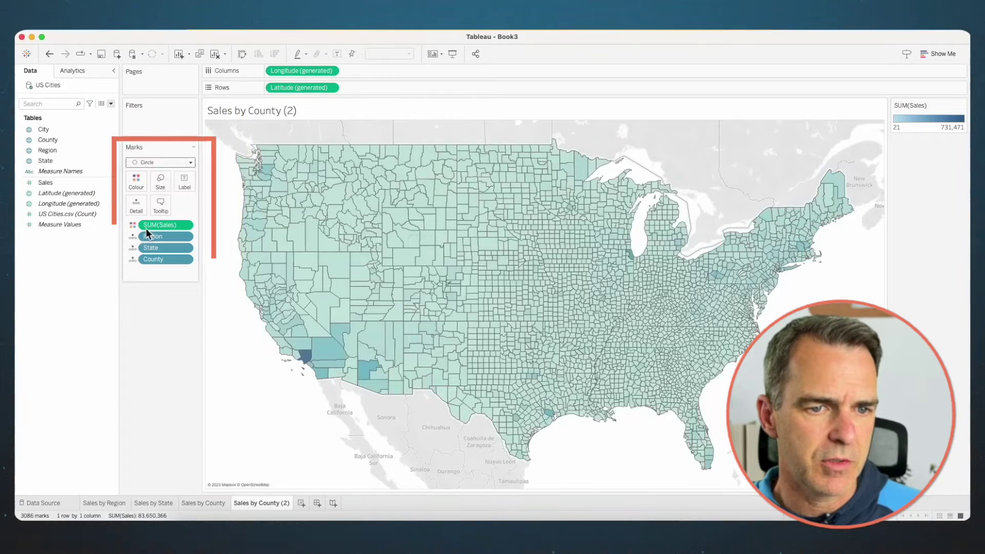
{"action": "left_click_drag", "start_coordinate": [54, 126], "coordinate": [159, 184]}
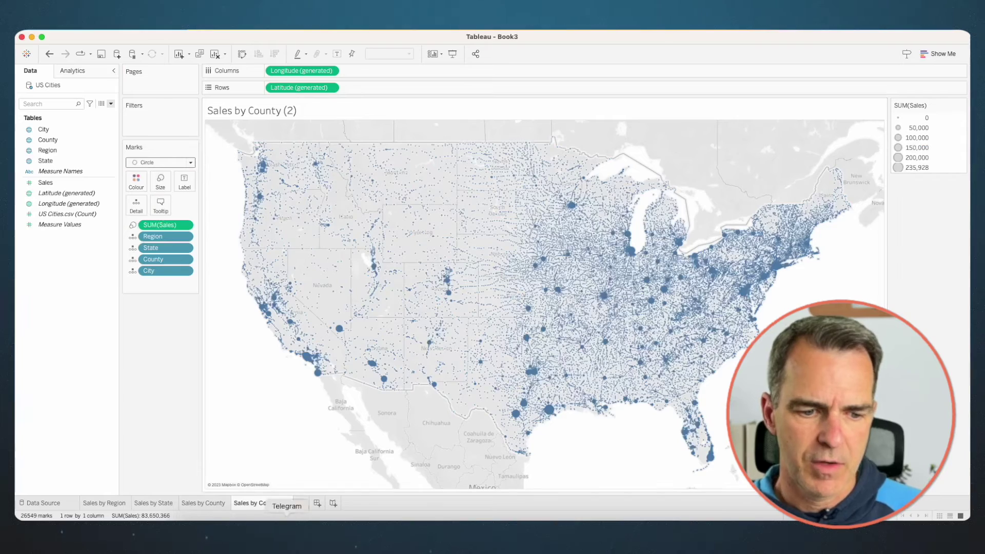
Step: Rename the circle map sheet as Sales by City
{"action": "double_click", "coordinate": [262, 503]}
{"action": "type", "text": "Sales by Ci"}
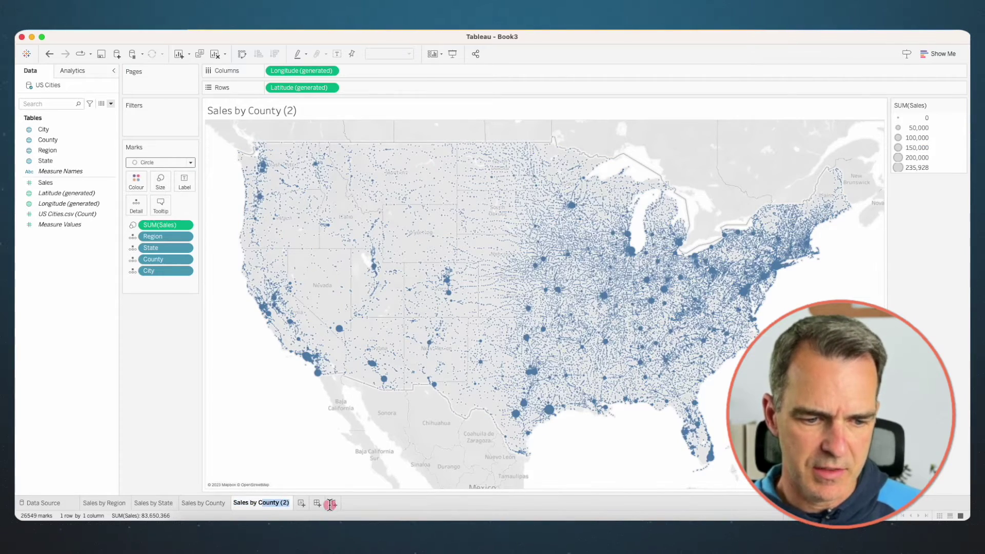
{"action": "type", "text": "ty"}
{"action": "key", "text": "Return"}
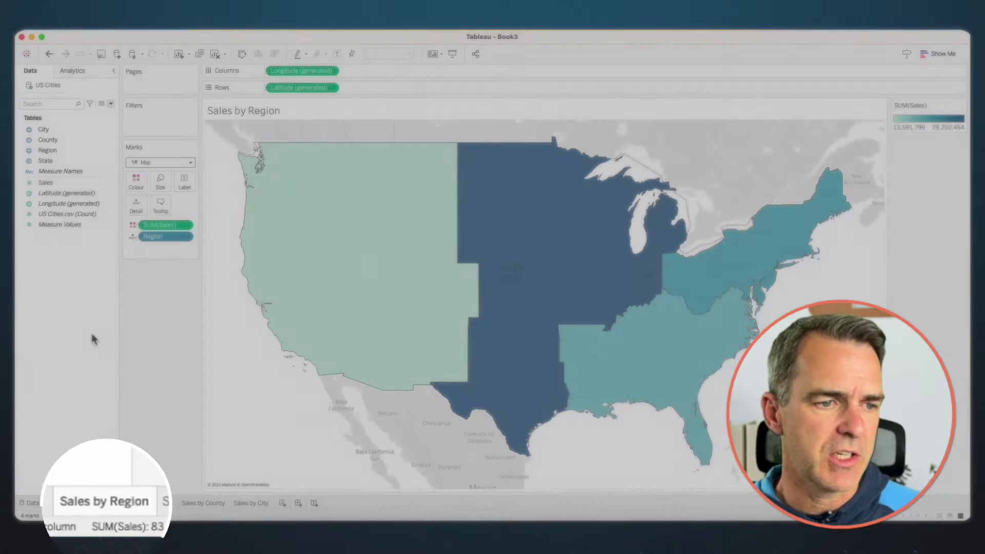
Step: From the Sales by Region sheet, create a parameter named Region Parameter with the String data type
{"action": "right_click", "coordinate": [88, 283]}
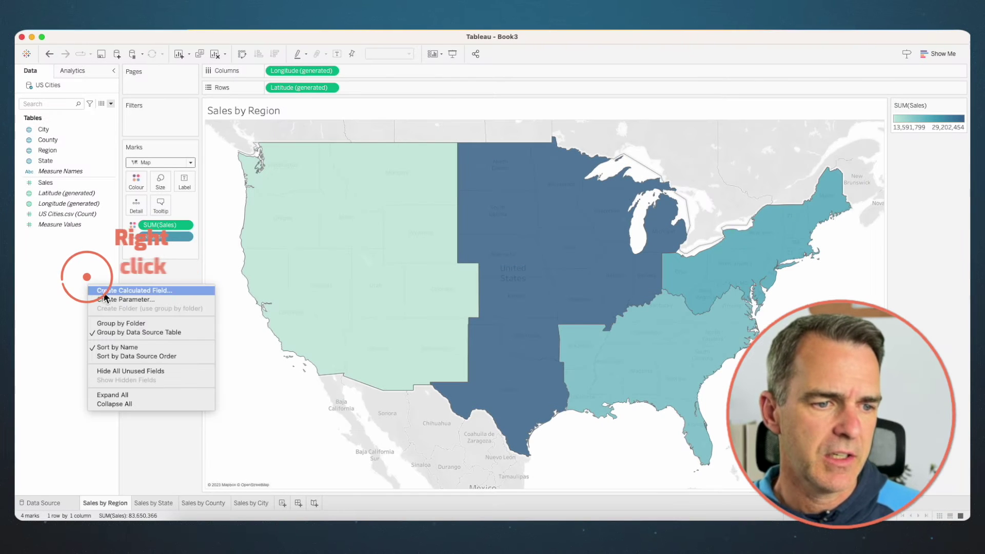
{"action": "left_click", "coordinate": [106, 300]}
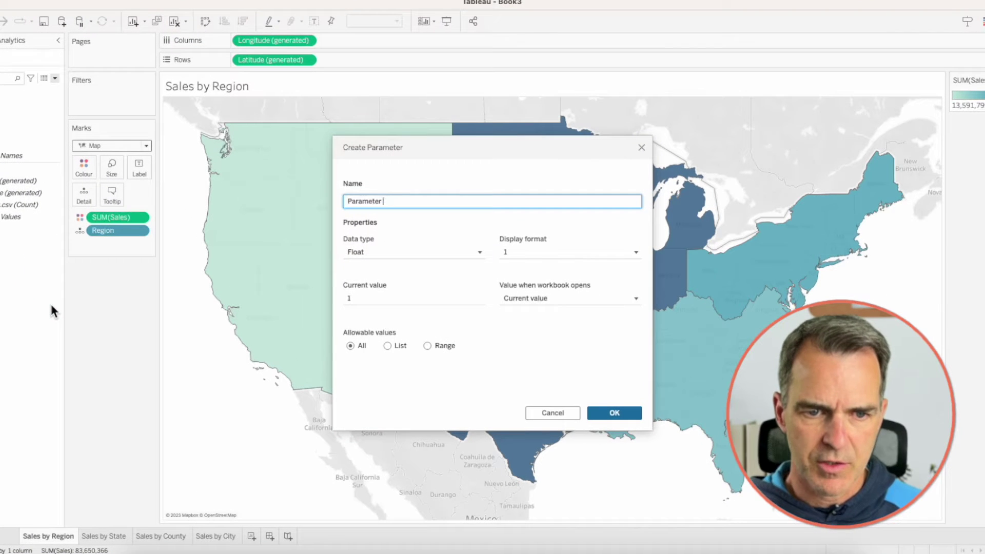
{"action": "type", "text": "Region"}
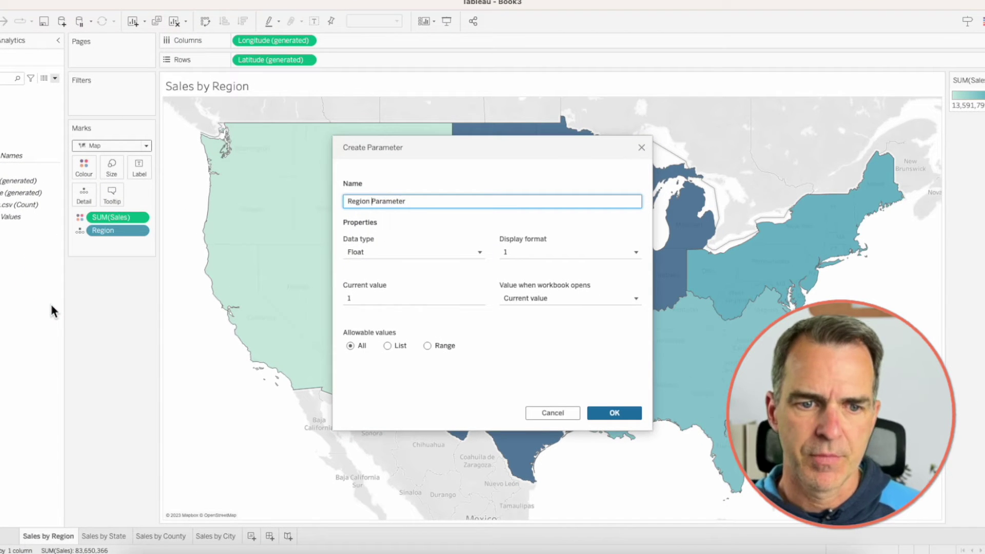
{"action": "left_click", "coordinate": [371, 253]}
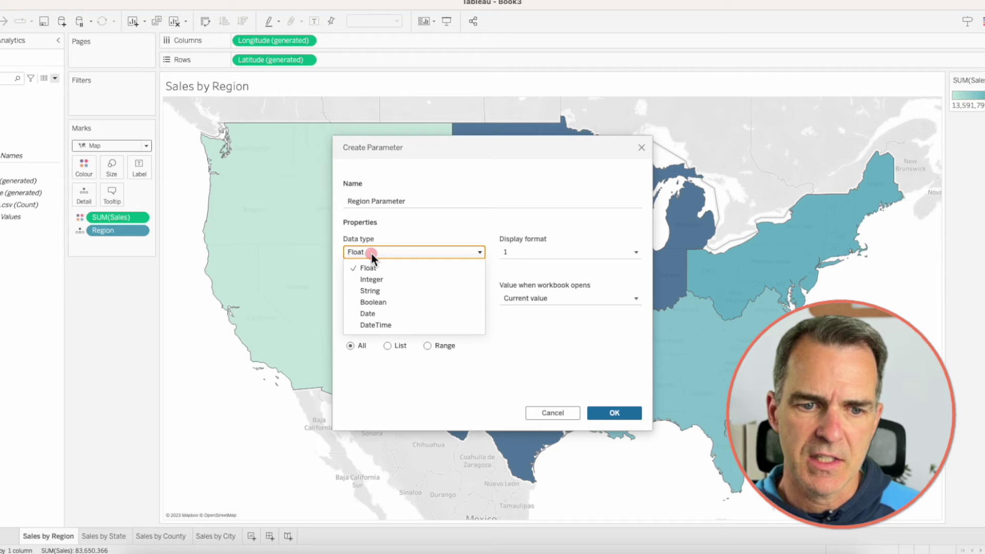
{"action": "left_click", "coordinate": [371, 286]}
{"action": "left_click", "coordinate": [371, 292]}
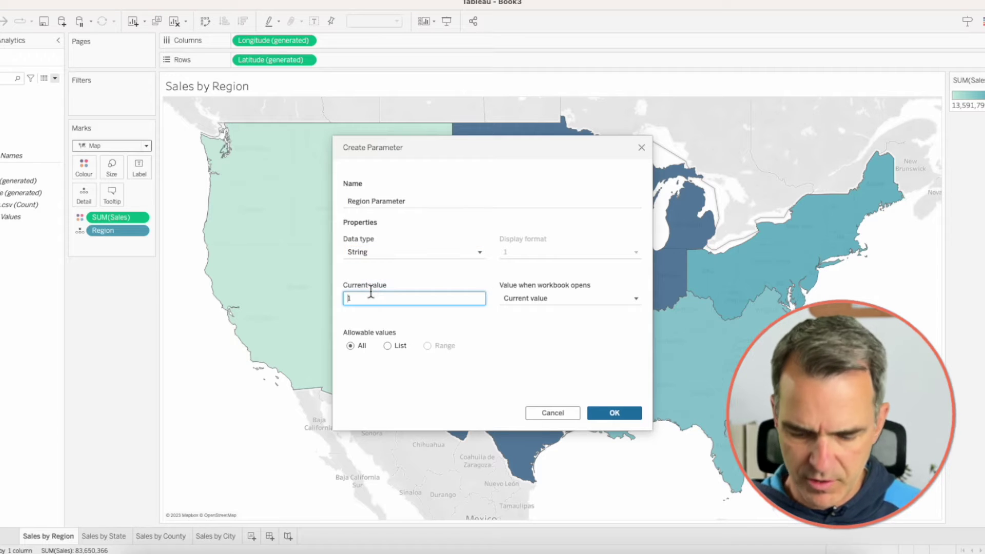
{"action": "left_click", "coordinate": [613, 413]}
Step: Duplicate Region Parameter and rename the copy as State Parameter
{"action": "right_click", "coordinate": [64, 490]}
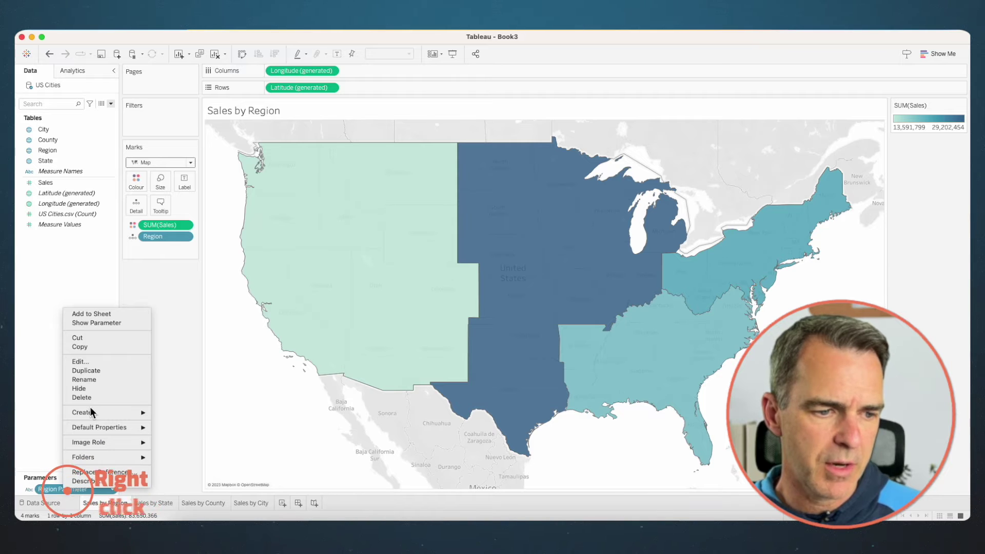
{"action": "left_click", "coordinate": [92, 370]}
{"action": "right_click", "coordinate": [70, 491]}
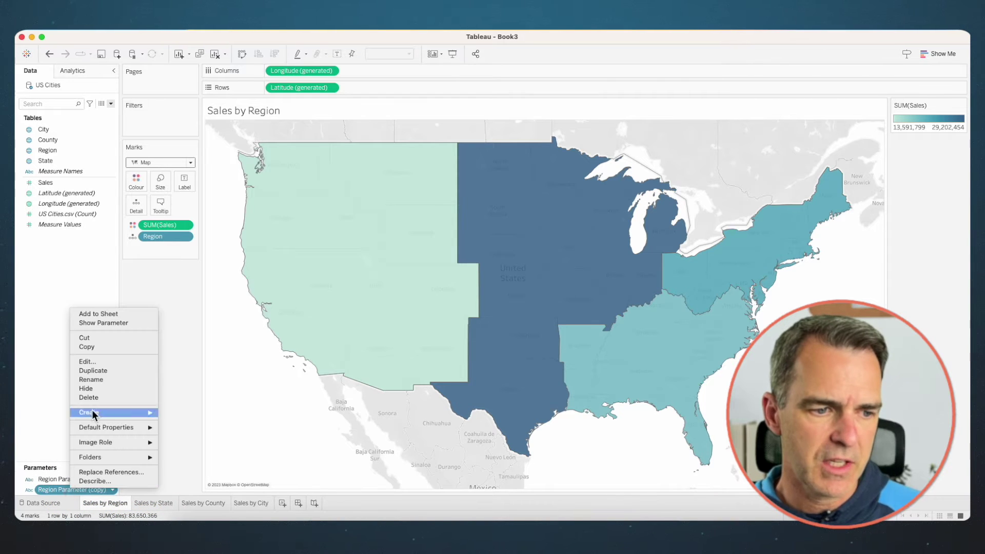
{"action": "left_click", "coordinate": [102, 379]}
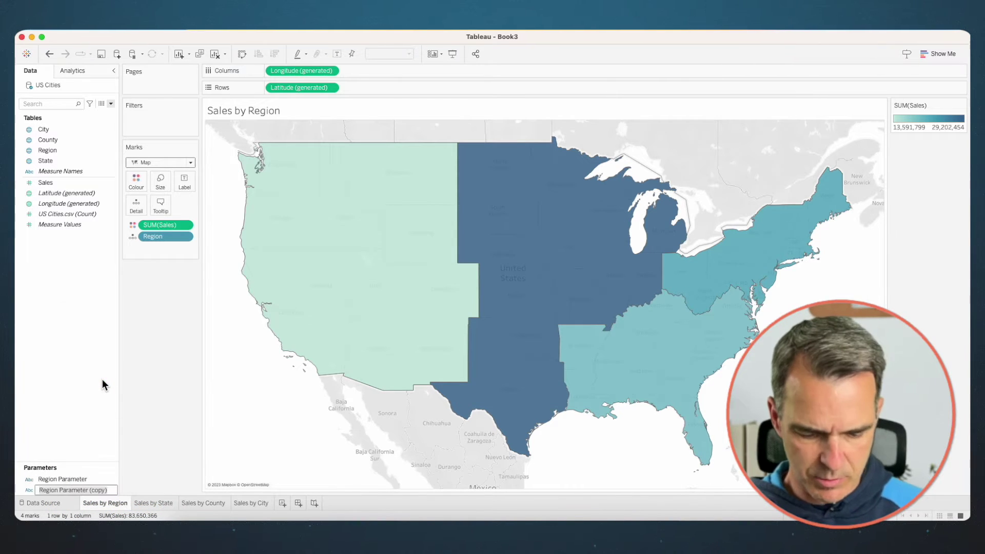
{"action": "type", "text": "State Paramete"}
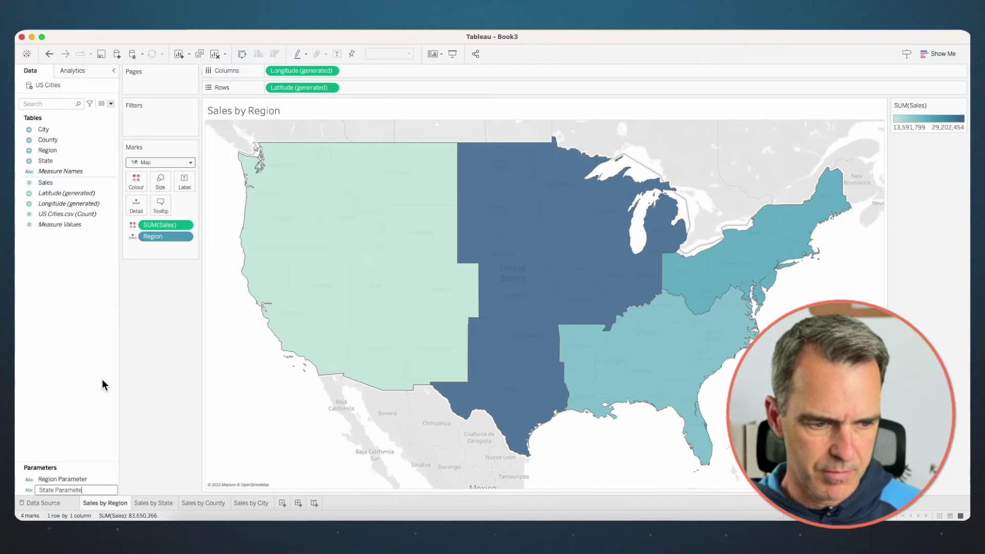
{"action": "type", "text": "r"}
{"action": "key", "text": "Return"}
Step: Duplicate State Parameter and rename the copy as County Parameter
{"action": "right_click", "coordinate": [75, 491]}
{"action": "left_click", "coordinate": [90, 368]}
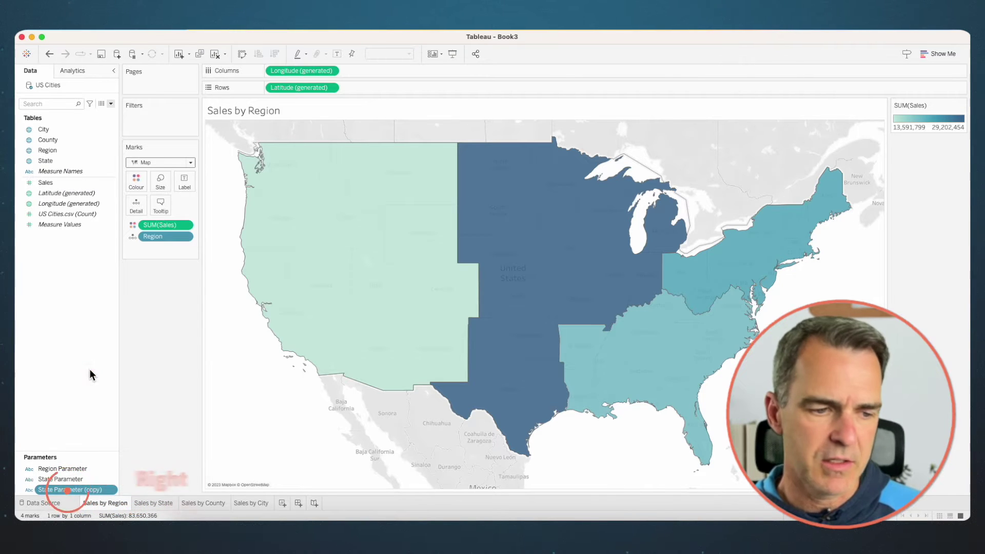
{"action": "right_click", "coordinate": [60, 491]}
{"action": "left_click", "coordinate": [85, 381]}
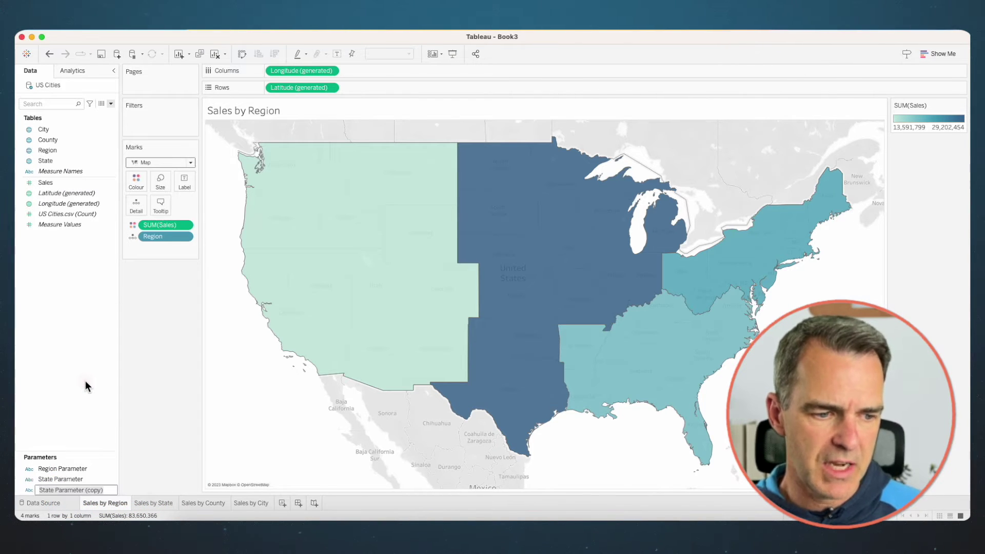
{"action": "type", "text": "County Parae"}
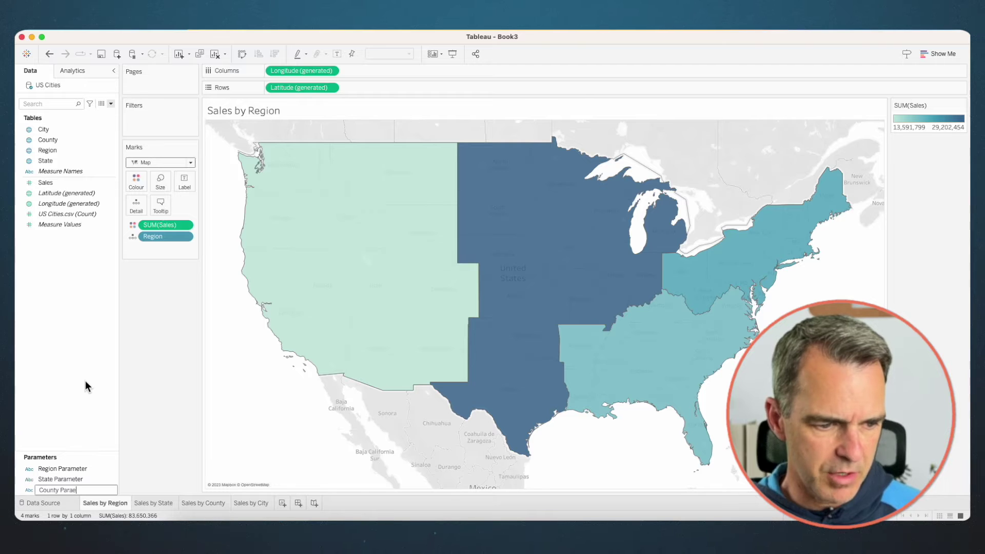
{"action": "key", "text": "BackSpace"}
{"action": "type", "text": "meter"}
{"action": "key", "text": "Return"}
Step: Duplicate County Parameter and rename the copy as City Parameter
{"action": "left_click", "coordinate": [70, 469]}
{"action": "right_click", "coordinate": [71, 470]}
{"action": "left_click", "coordinate": [85, 349]}
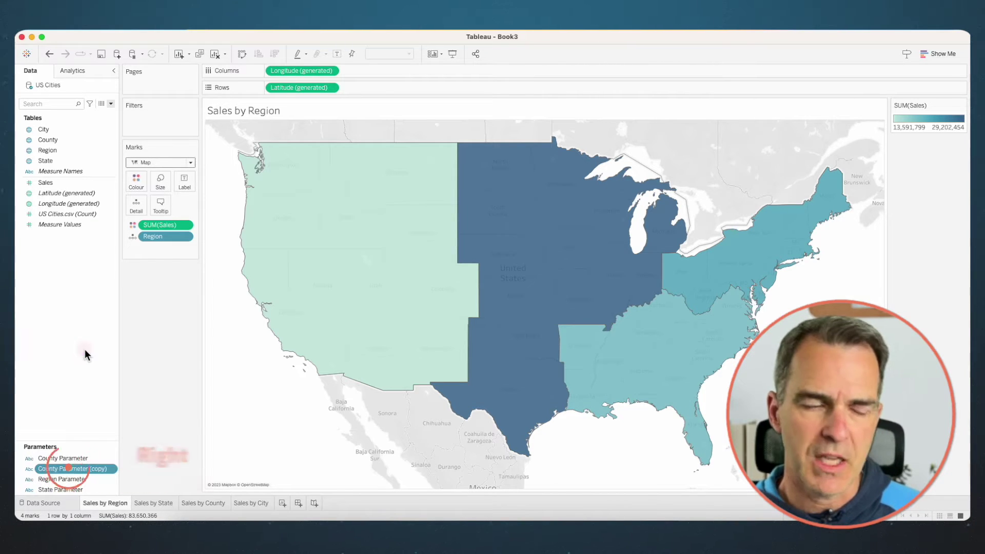
{"action": "right_click", "coordinate": [70, 472]}
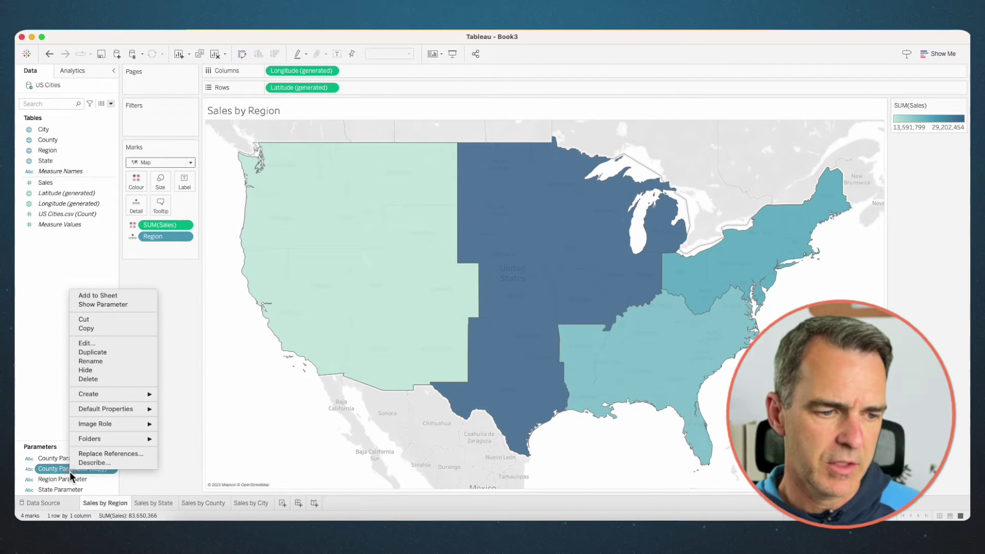
{"action": "left_click", "coordinate": [94, 362]}
{"action": "type", "text": "City Para"}
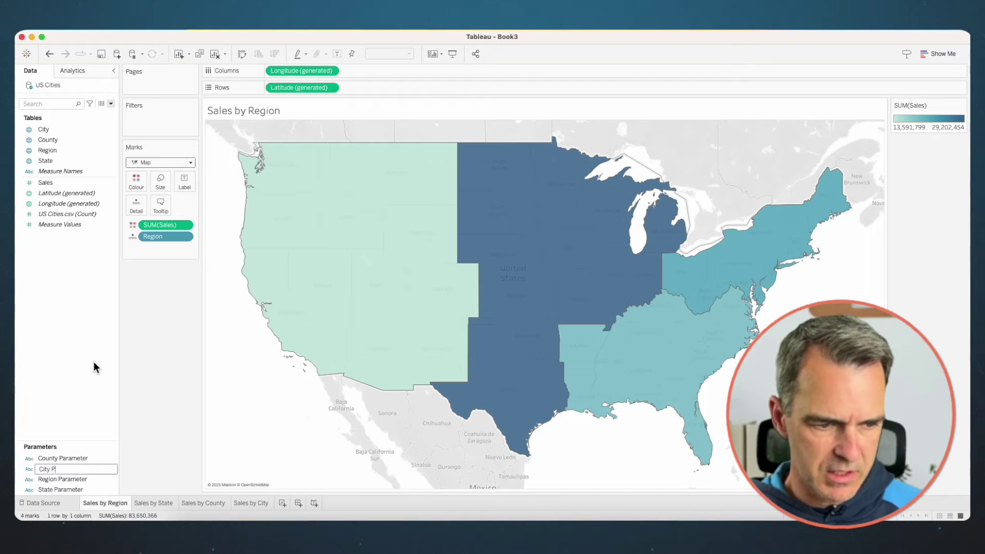
{"action": "type", "text": "meter"}
{"action": "key", "text": "Return"}
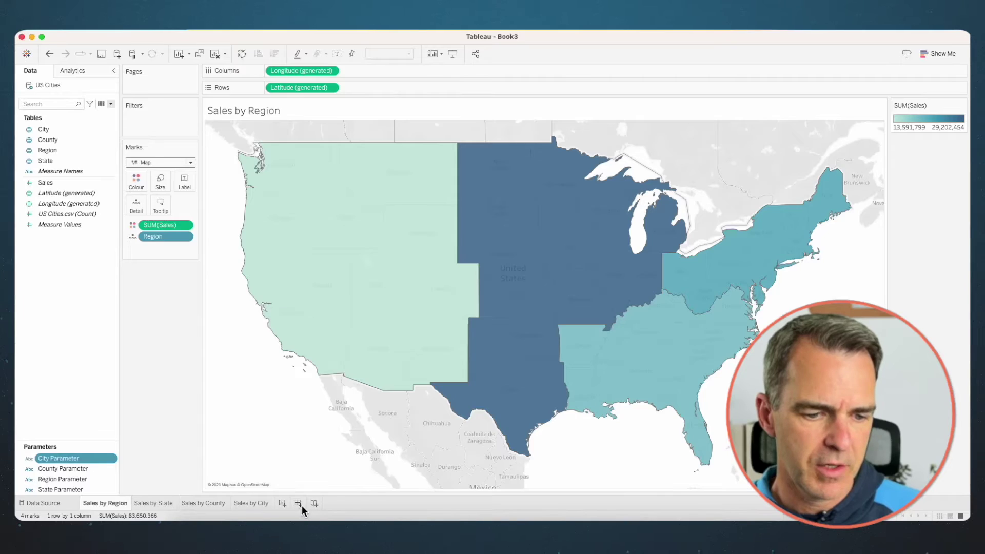
Step: Create a dashboard with a vertical container stacking the Sales by Region, State, County and City sheets
{"action": "left_click", "coordinate": [302, 506]}
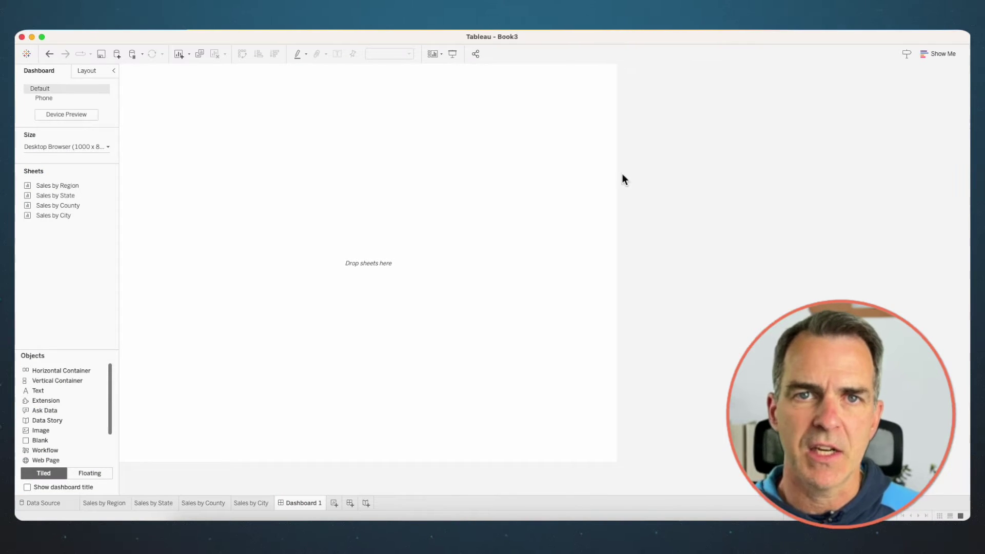
{"action": "left_click_drag", "start_coordinate": [24, 381], "coordinate": [250, 170]}
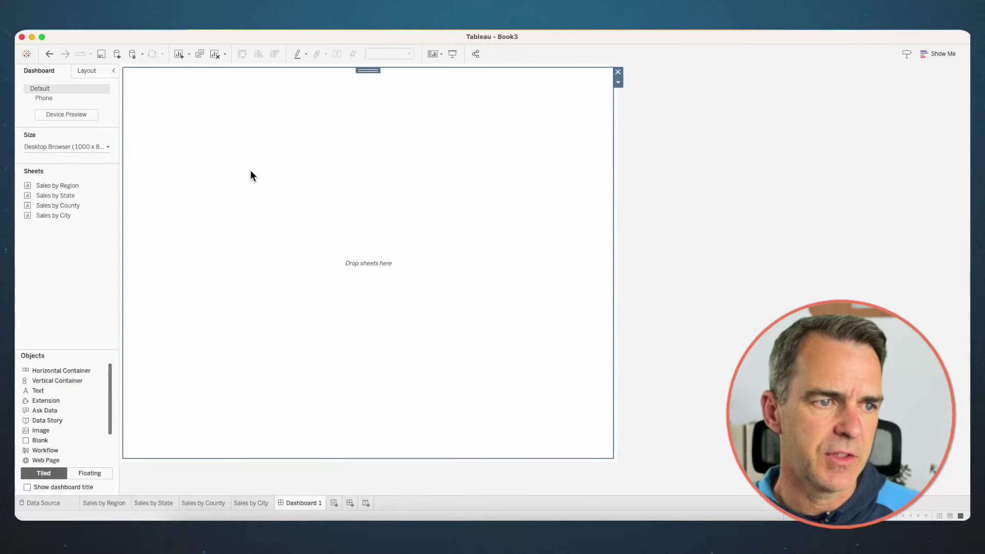
{"action": "left_click_drag", "start_coordinate": [56, 185], "coordinate": [266, 165]}
{"action": "left_click_drag", "start_coordinate": [56, 196], "coordinate": [321, 409]}
{"action": "left_click_drag", "start_coordinate": [64, 205], "coordinate": [258, 428]}
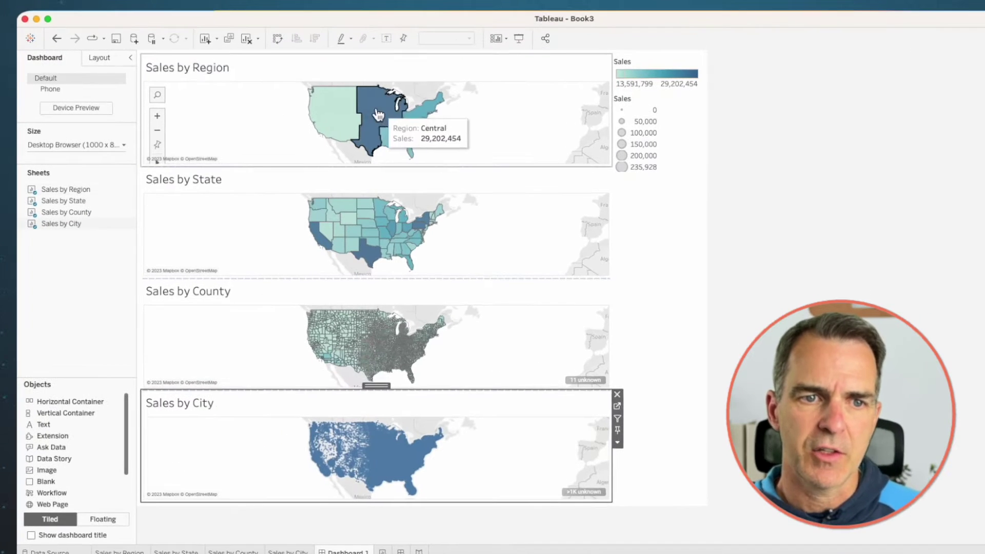
Step: Try selecting and deselecting marks on the region, state, county and city maps in the dashboard
{"action": "left_click", "coordinate": [329, 116]}
{"action": "left_click", "coordinate": [329, 116]}
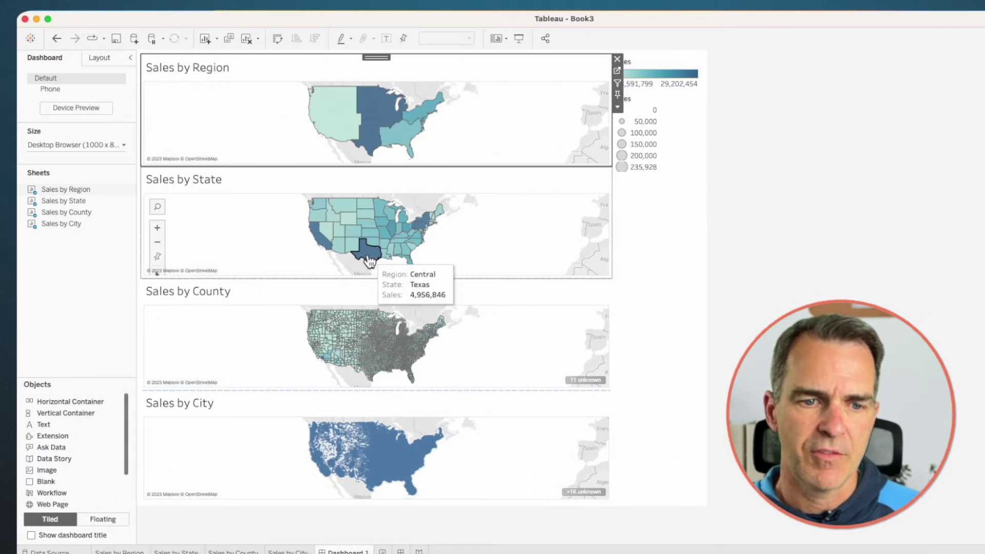
{"action": "left_click", "coordinate": [367, 258]}
{"action": "left_click", "coordinate": [367, 258]}
{"action": "left_click", "coordinate": [376, 337]}
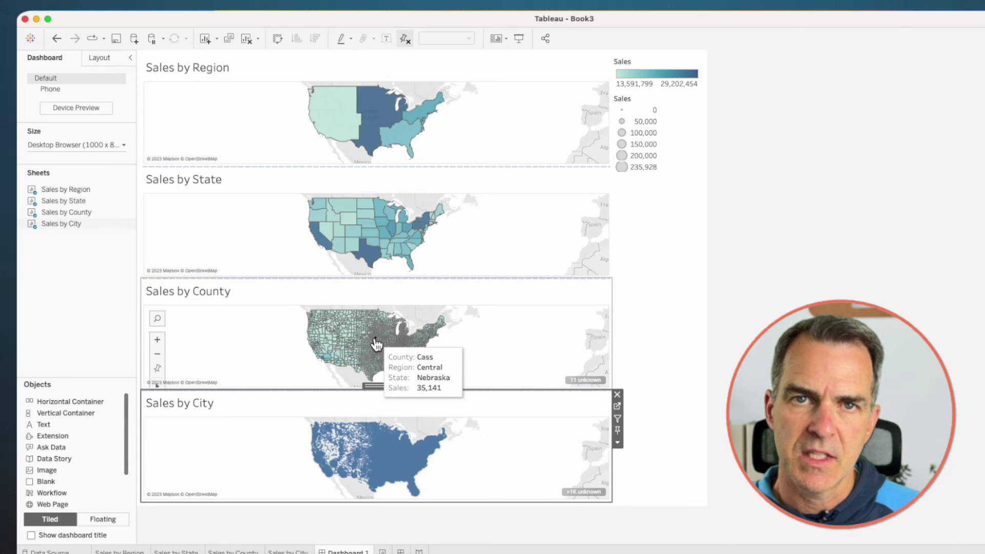
{"action": "left_click", "coordinate": [368, 442]}
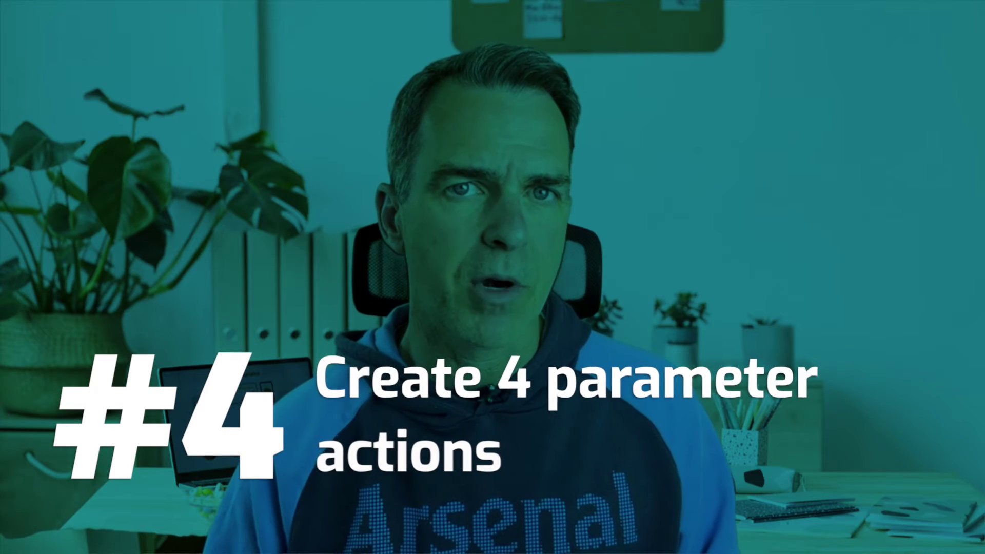
Step: Add a change-parameter dashboard action named Update Region Parameter, with only Sales by Region as its source sheet
{"action": "left_click", "coordinate": [186, 23]}
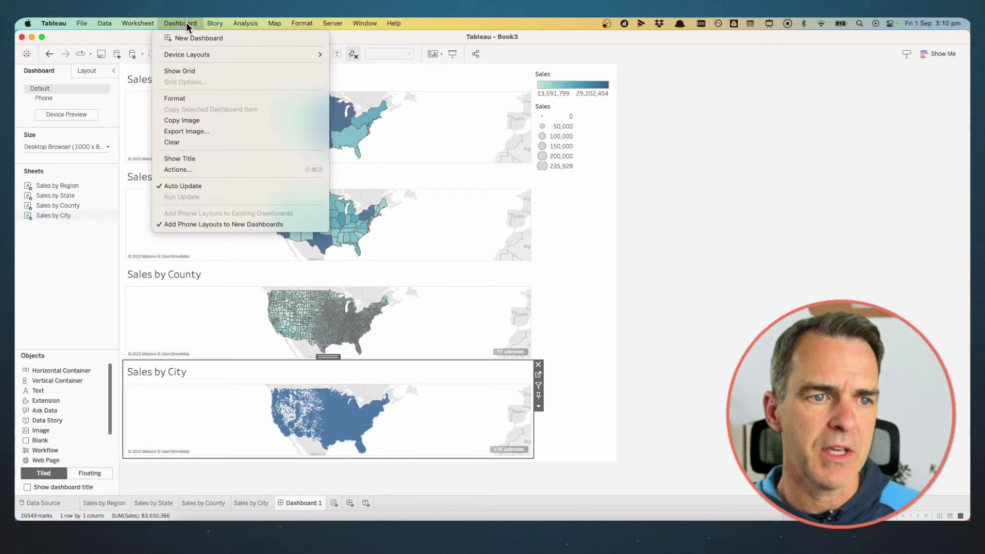
{"action": "left_click", "coordinate": [196, 168]}
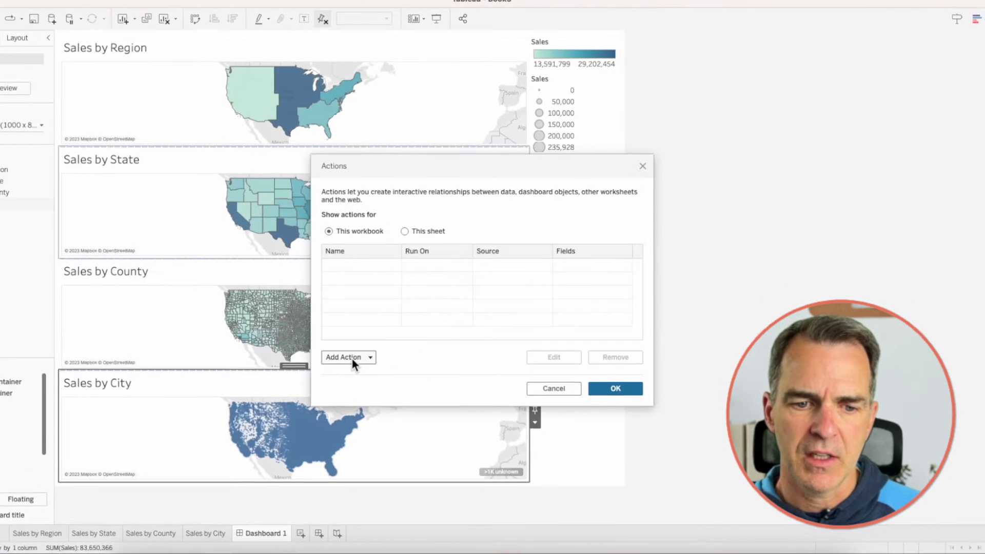
{"action": "left_click", "coordinate": [353, 358]}
{"action": "left_click", "coordinate": [365, 330]}
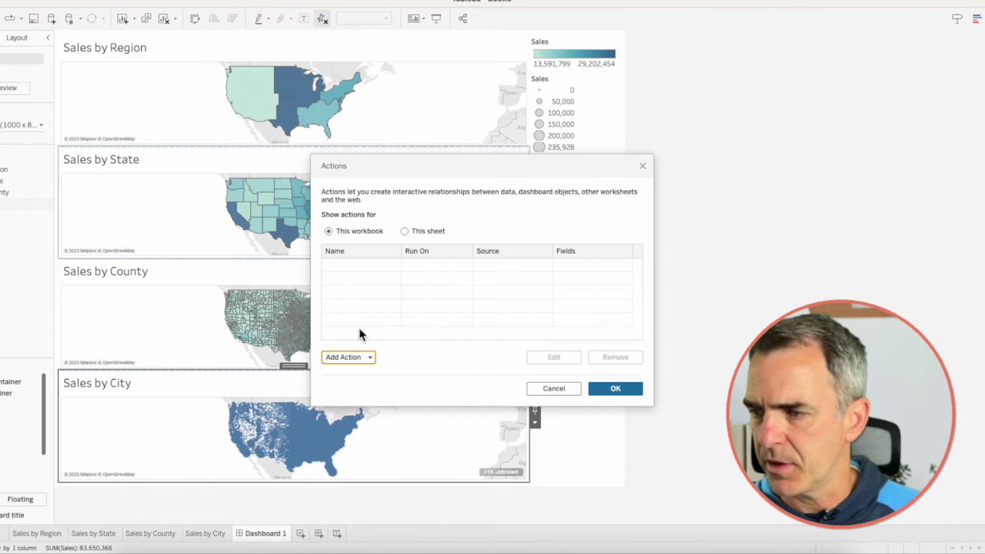
{"action": "type", "text": "Update"}
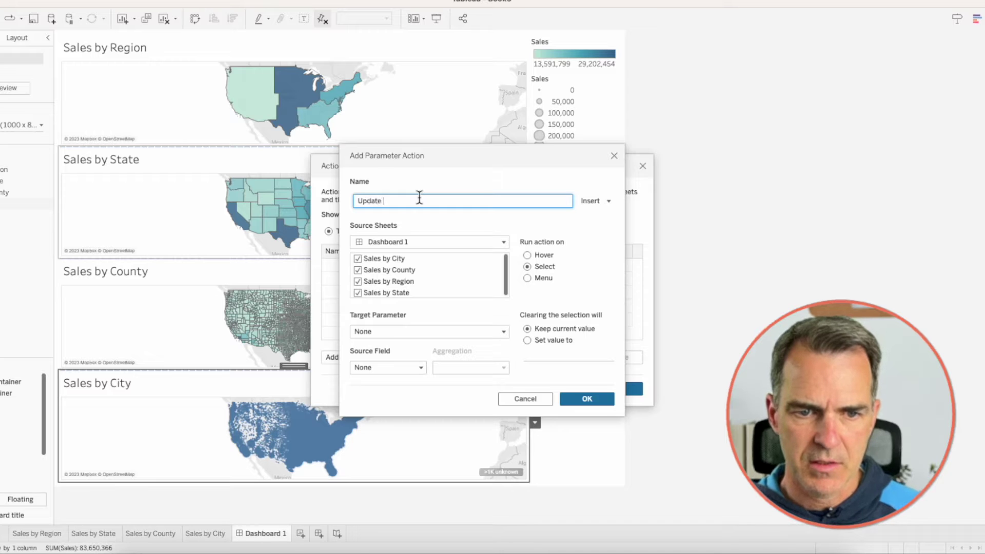
{"action": "type", "text": " Region Par"}
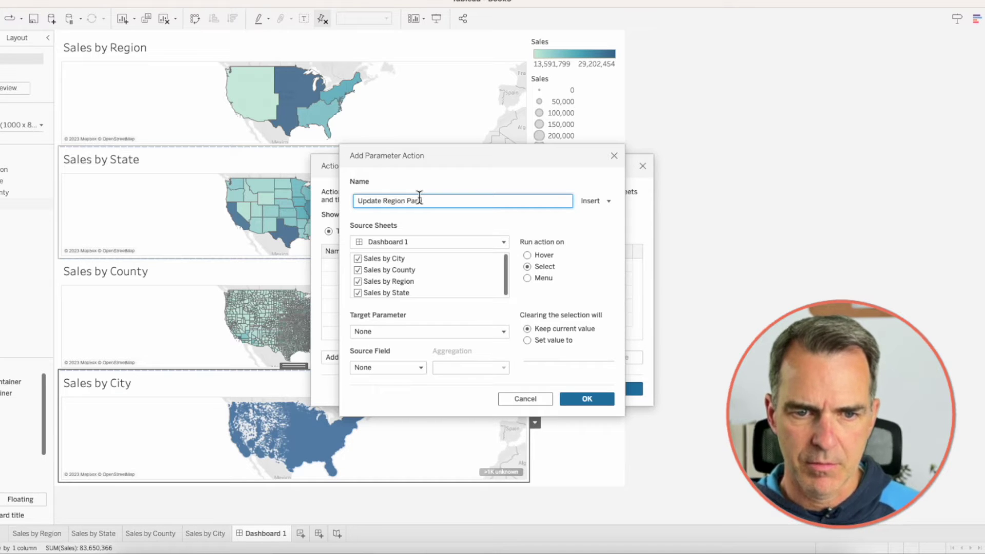
{"action": "type", "text": "ameter"}
{"action": "left_click", "coordinate": [358, 258]}
{"action": "left_click", "coordinate": [357, 293]}
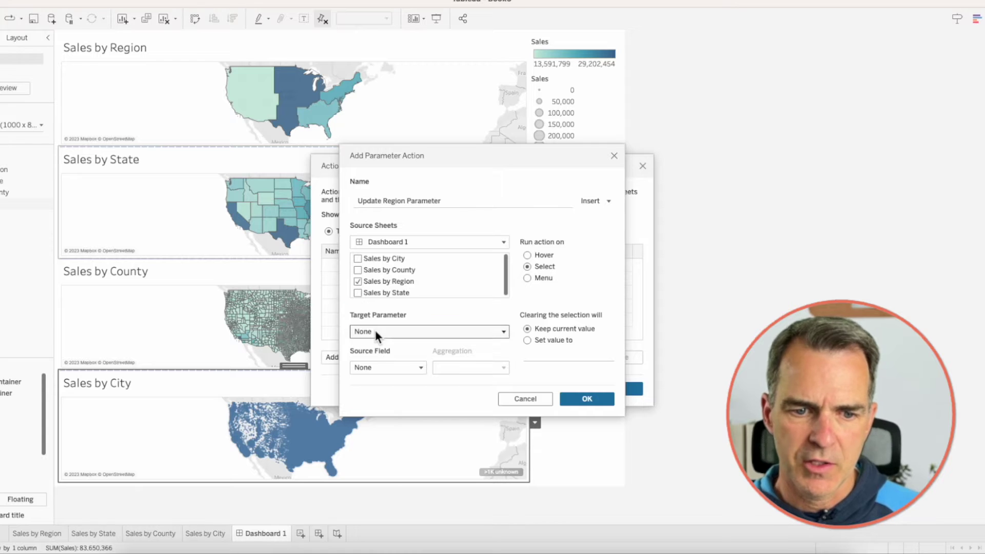
Step: Target Region Parameter with the Region source field, set an empty value when the selection clears, and save the action
{"action": "left_click", "coordinate": [375, 330]}
{"action": "left_click", "coordinate": [386, 381]}
{"action": "left_click", "coordinate": [378, 366]}
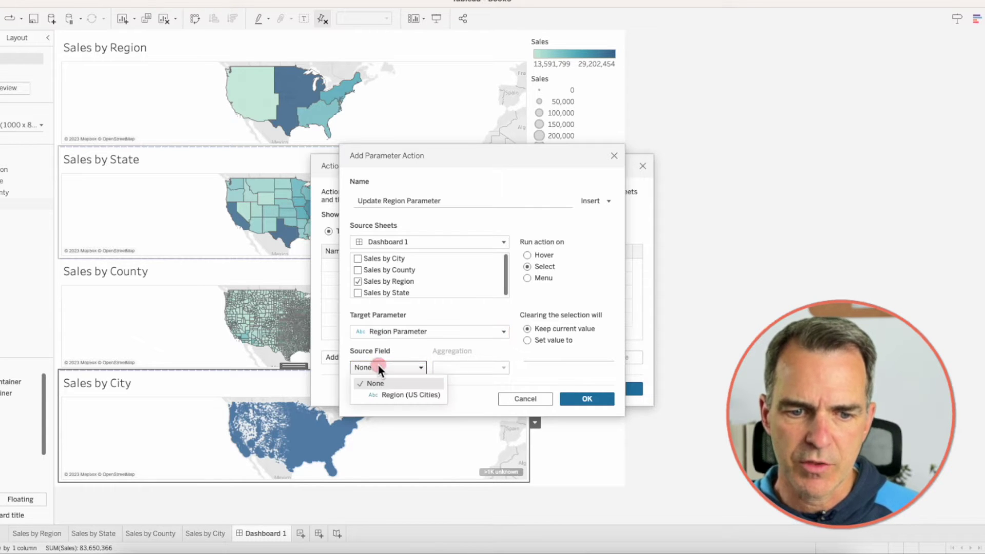
{"action": "left_click", "coordinate": [386, 394]}
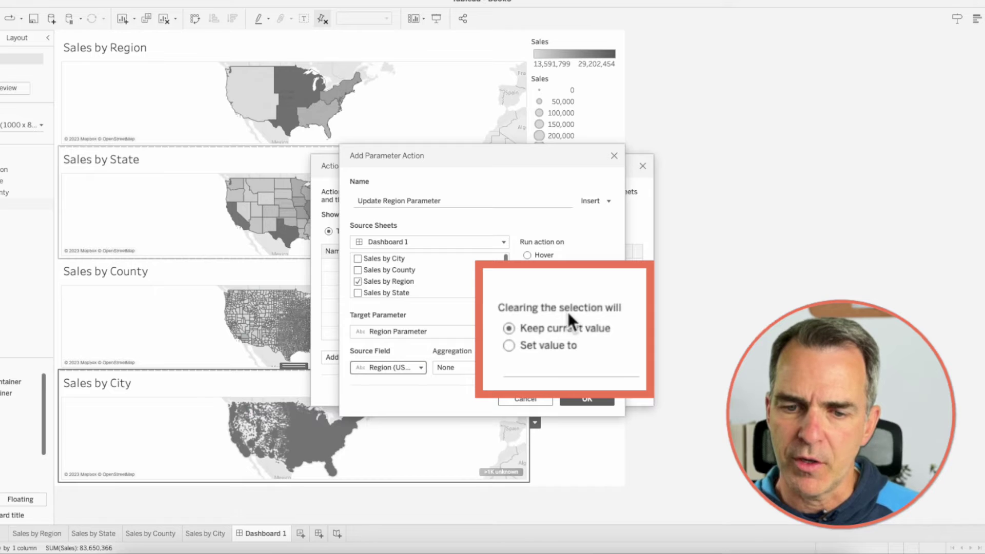
{"action": "left_click", "coordinate": [509, 345]}
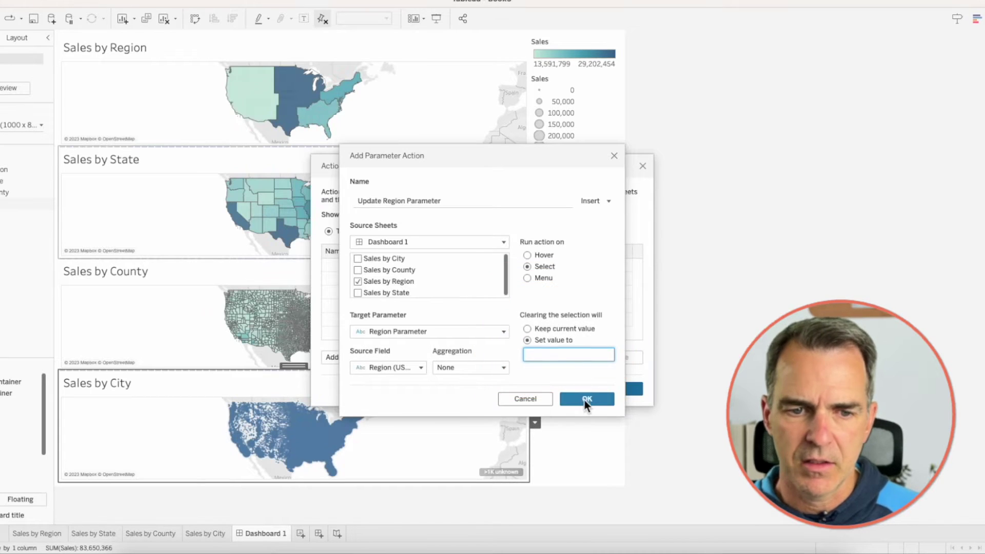
{"action": "left_click", "coordinate": [585, 399]}
Step: Add a change-parameter action named Update State Parameter, with only Sales by State as its source sheet
{"action": "left_click", "coordinate": [347, 358]}
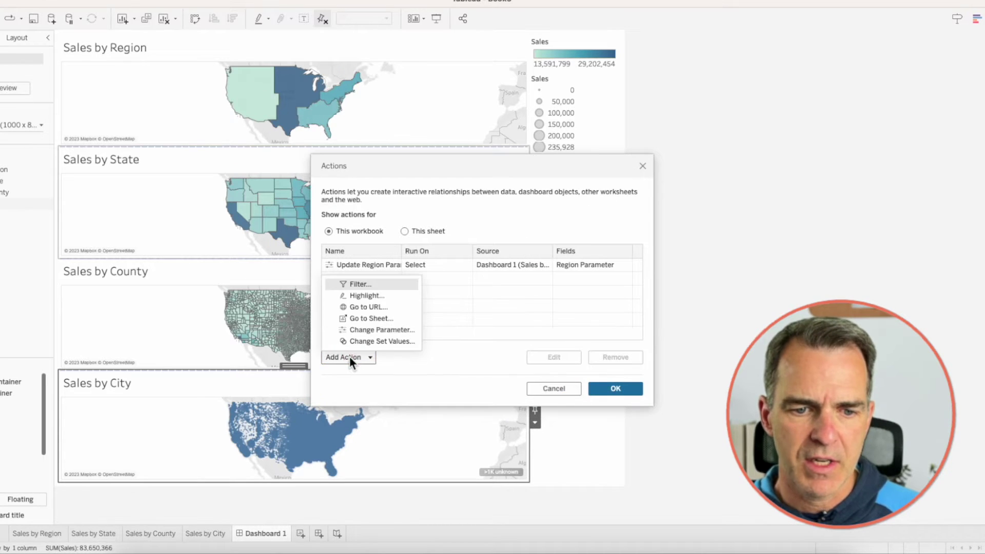
{"action": "left_click", "coordinate": [367, 331]}
{"action": "type", "text": "Update State Parameter"}
{"action": "left_click", "coordinate": [358, 260]}
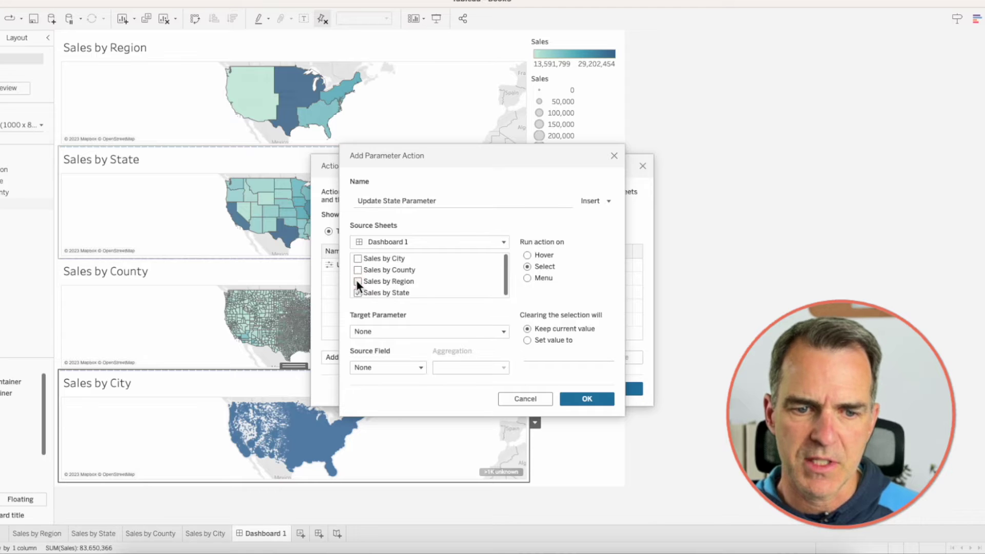
Step: Target State Parameter with the State source field, set an empty value when the selection clears, and save the action
{"action": "left_click", "coordinate": [380, 330]}
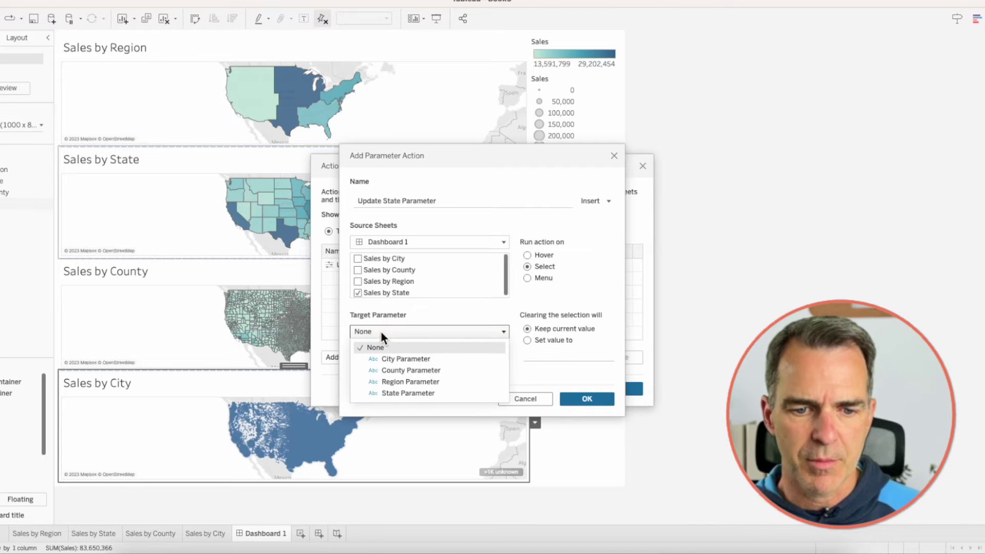
{"action": "left_click", "coordinate": [390, 392]}
{"action": "left_click", "coordinate": [382, 368]}
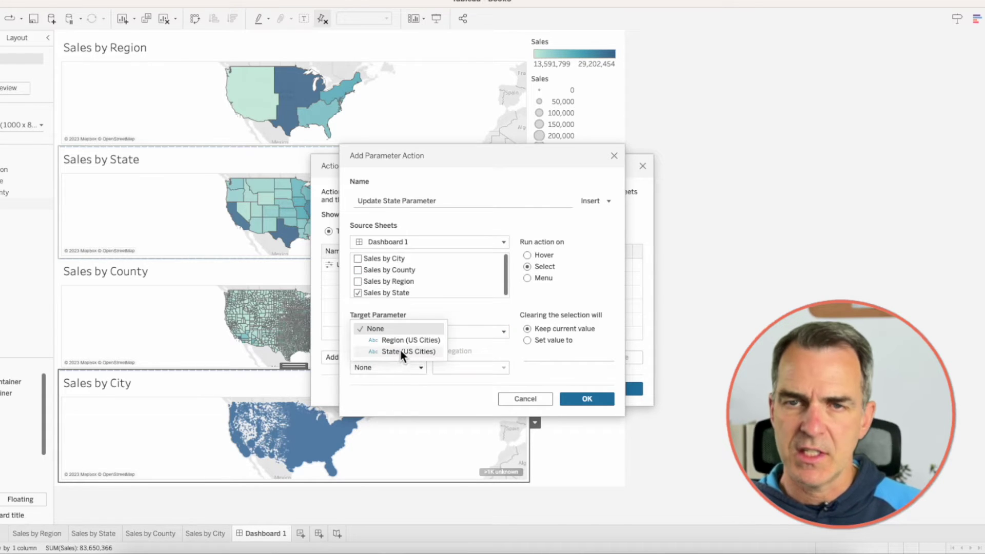
{"action": "left_click", "coordinate": [400, 351]}
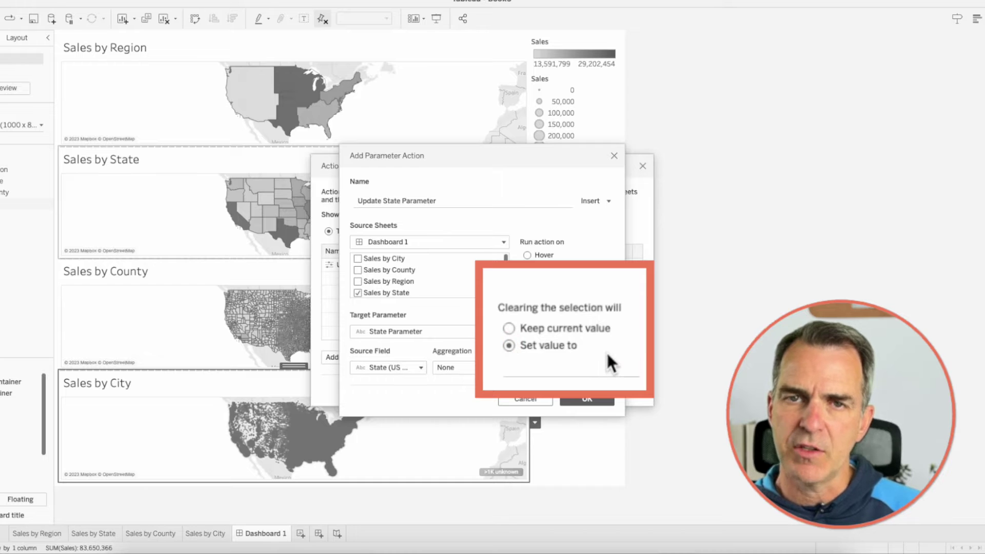
{"action": "left_click", "coordinate": [587, 399]}
Step: Add a change-parameter action named Update County Parameter, with only Sales by County as its source sheet
{"action": "left_click", "coordinate": [342, 358]}
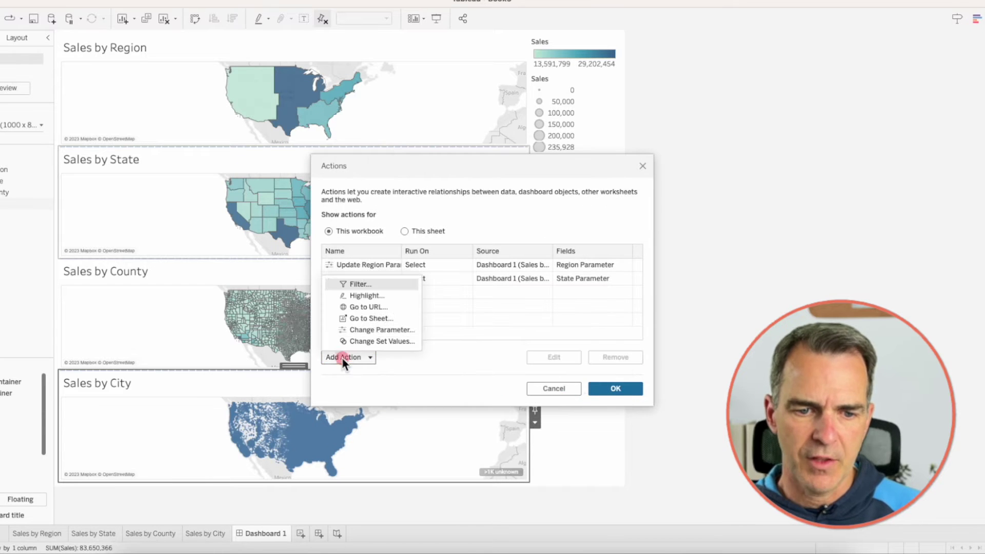
{"action": "left_click", "coordinate": [365, 331]}
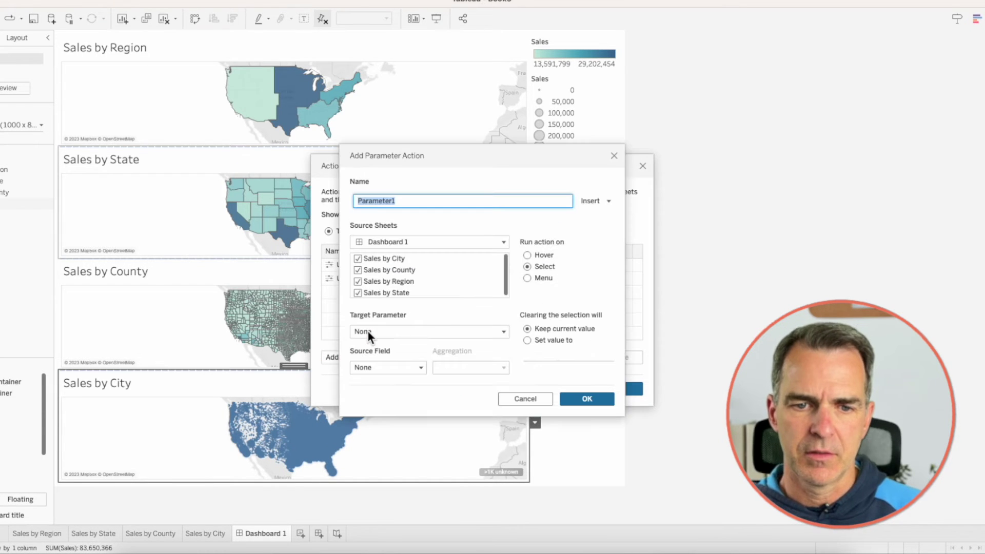
{"action": "type", "text": "Update "}
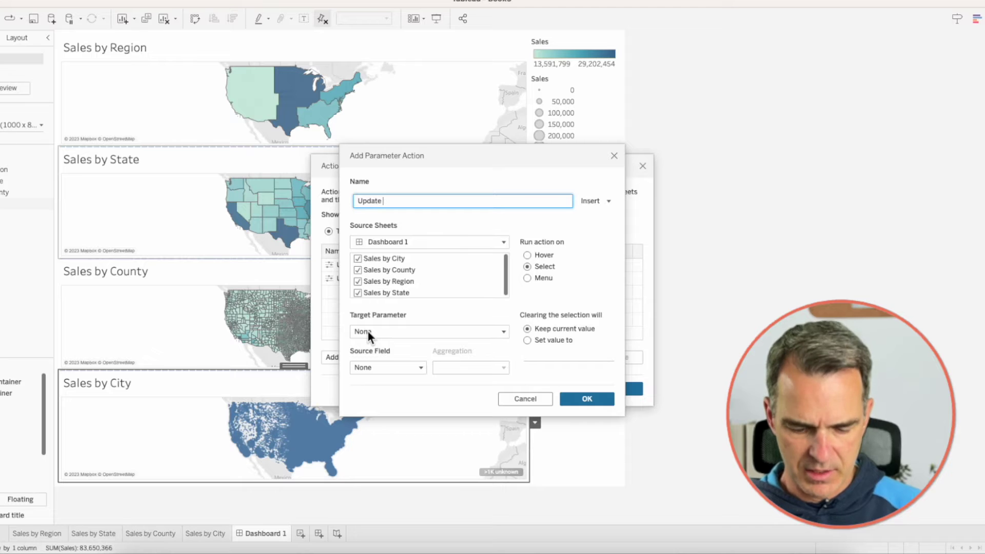
{"action": "type", "text": "County Parameter"}
{"action": "left_click", "coordinate": [358, 259]}
{"action": "left_click", "coordinate": [358, 282]}
{"action": "left_click", "coordinate": [358, 293]}
Step: Target County Parameter with the County source field, set an empty value when the selection clears, and save the action
{"action": "left_click", "coordinate": [387, 332]}
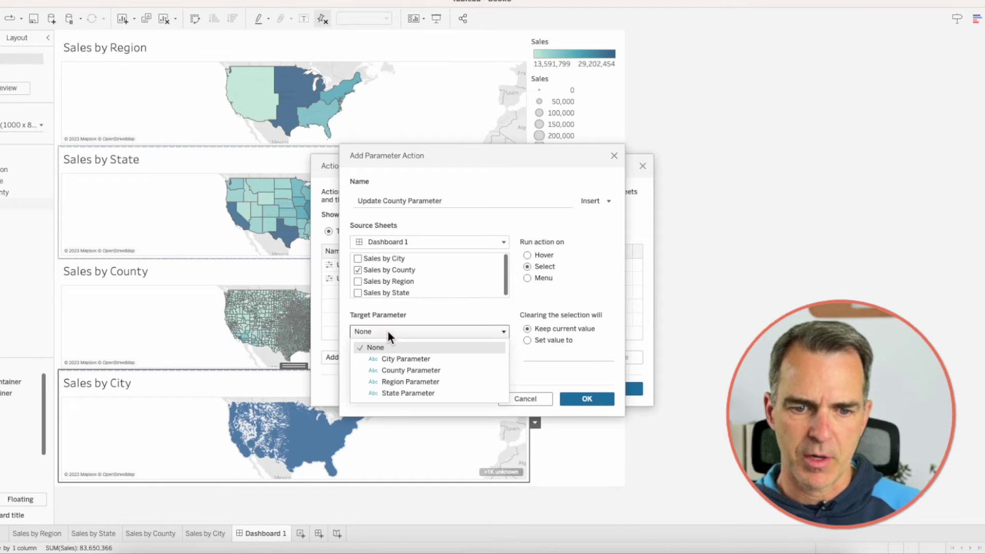
{"action": "left_click", "coordinate": [399, 371]}
{"action": "left_click", "coordinate": [385, 365]}
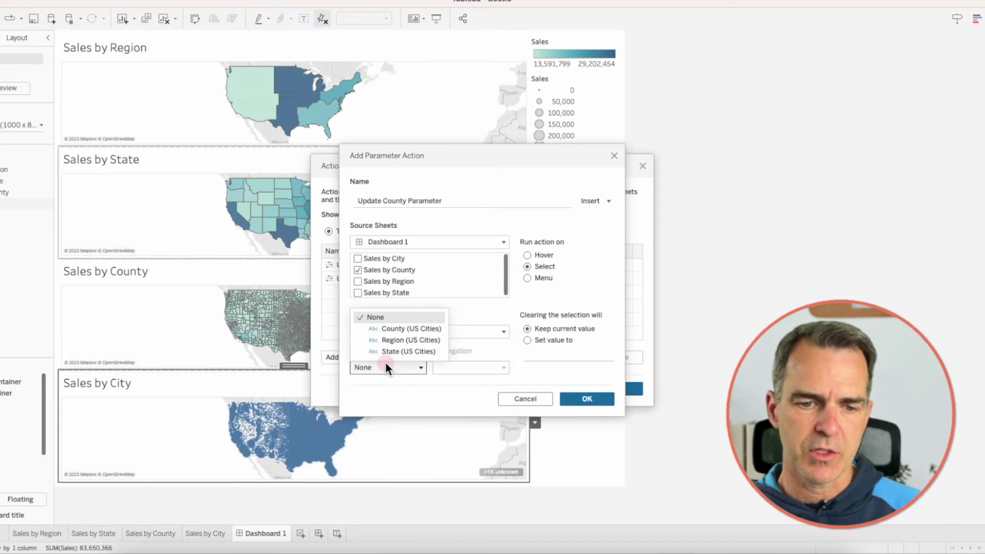
{"action": "left_click", "coordinate": [395, 327]}
{"action": "left_click", "coordinate": [530, 341]}
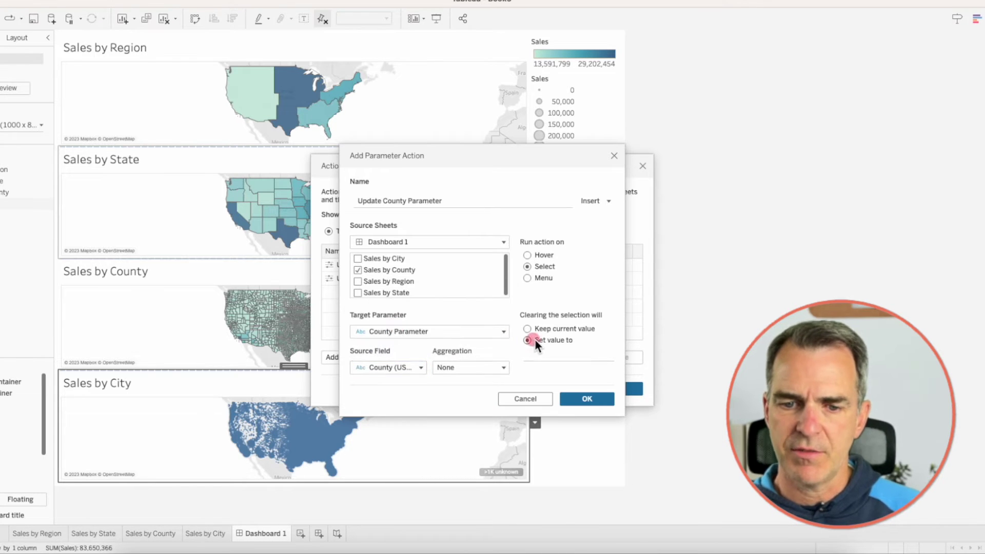
{"action": "left_click", "coordinate": [586, 399]}
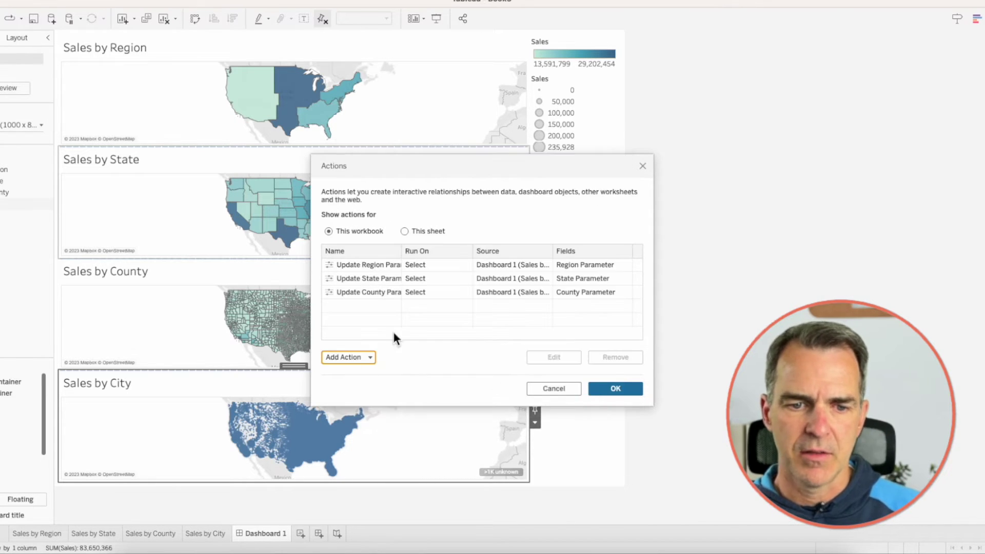
Step: Add a change-parameter action named Update City Parameter, with only Sales by City as its source sheet
{"action": "left_click", "coordinate": [359, 358]}
{"action": "left_click", "coordinate": [369, 329]}
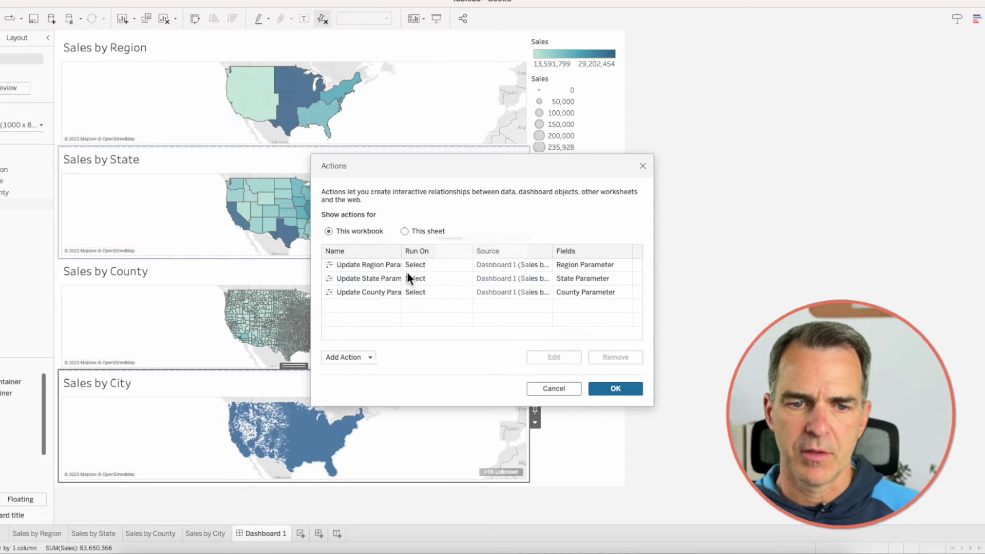
{"action": "type", "text": "Update "}
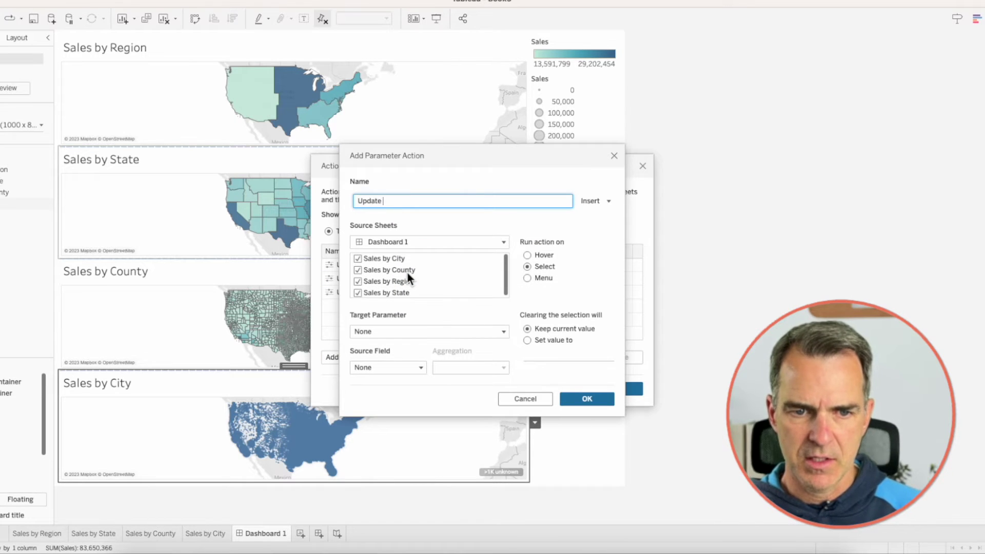
{"action": "type", "text": "City Parameter"}
{"action": "left_click", "coordinate": [358, 270]}
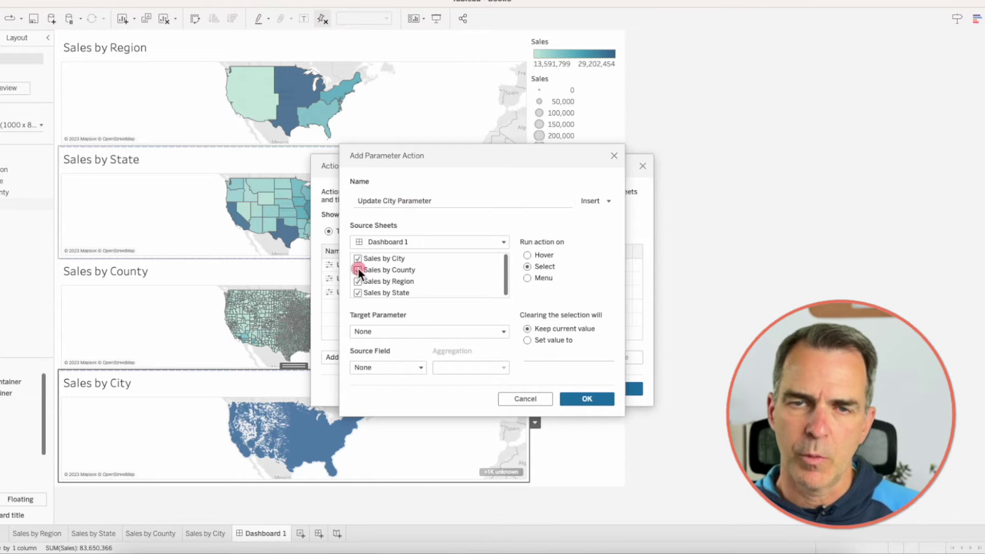
{"action": "left_click", "coordinate": [358, 281]}
{"action": "left_click", "coordinate": [358, 292]}
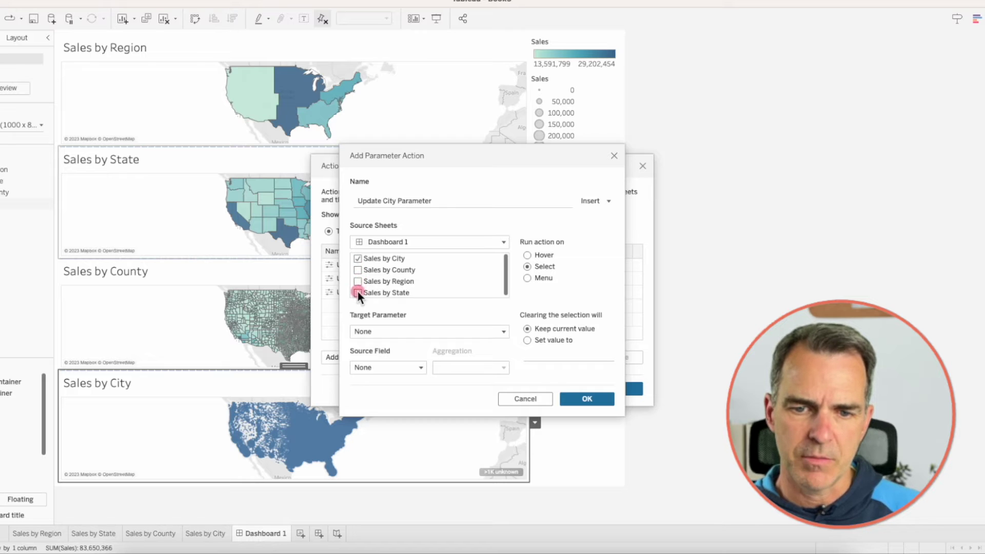
Step: Target City Parameter with the City source field, set an empty value when the selection clears, and save all dashboard actions
{"action": "left_click", "coordinate": [373, 331]}
{"action": "left_click", "coordinate": [388, 359]}
{"action": "left_click", "coordinate": [381, 364]}
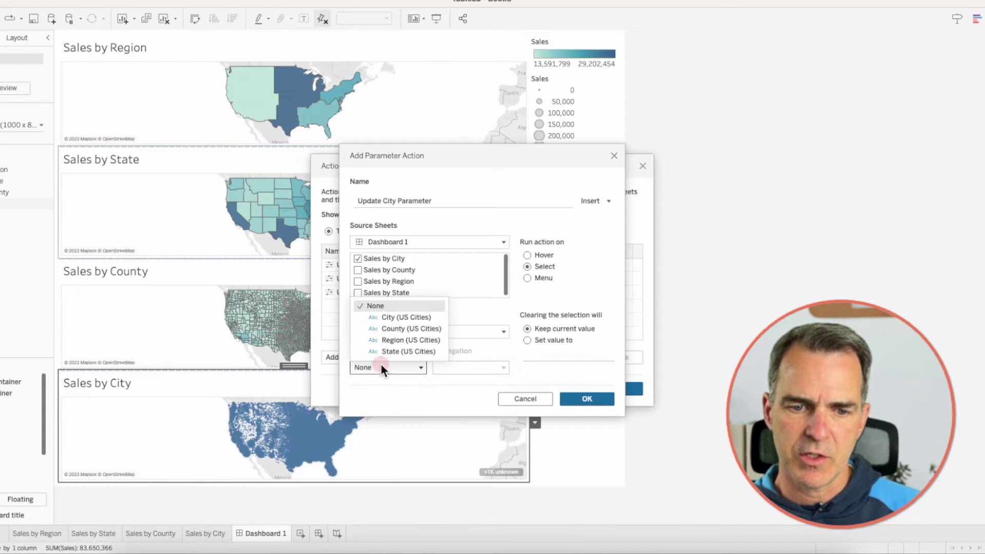
{"action": "left_click", "coordinate": [393, 317]}
{"action": "left_click", "coordinate": [526, 340]}
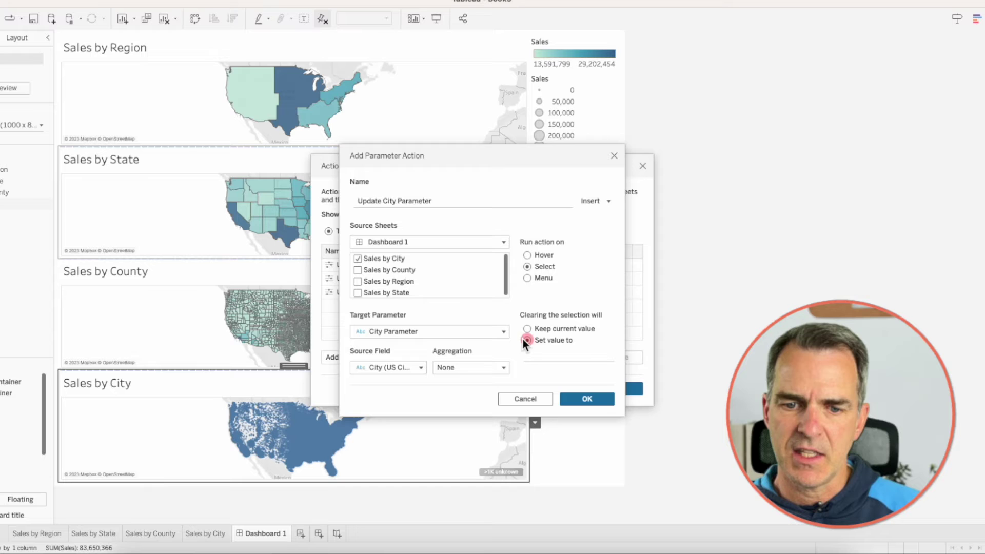
{"action": "left_click", "coordinate": [587, 399]}
{"action": "left_click", "coordinate": [617, 387]}
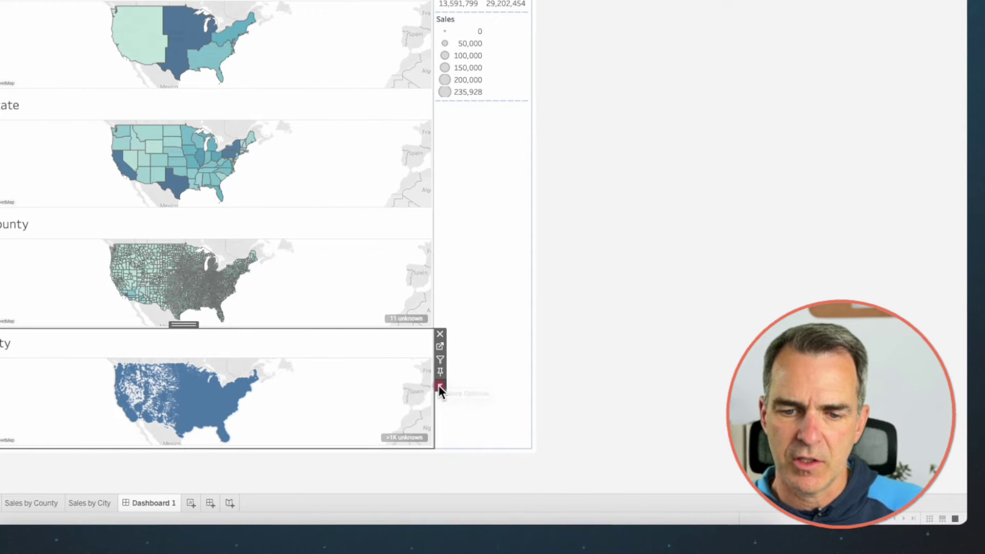
Step: Show the Region Parameter and State Parameter controls on the dashboard
{"action": "left_click", "coordinate": [440, 385]}
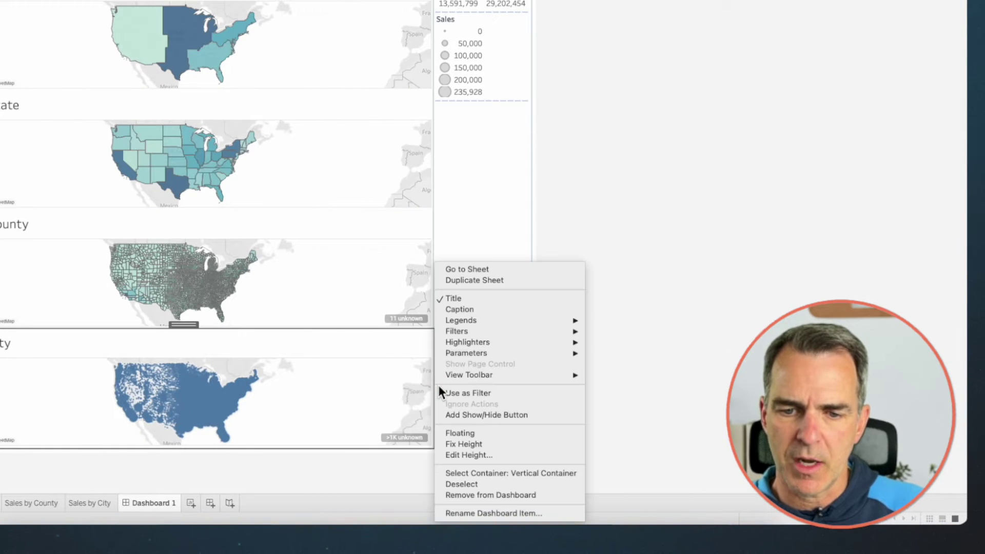
{"action": "mouse_move", "coordinate": [572, 353]}
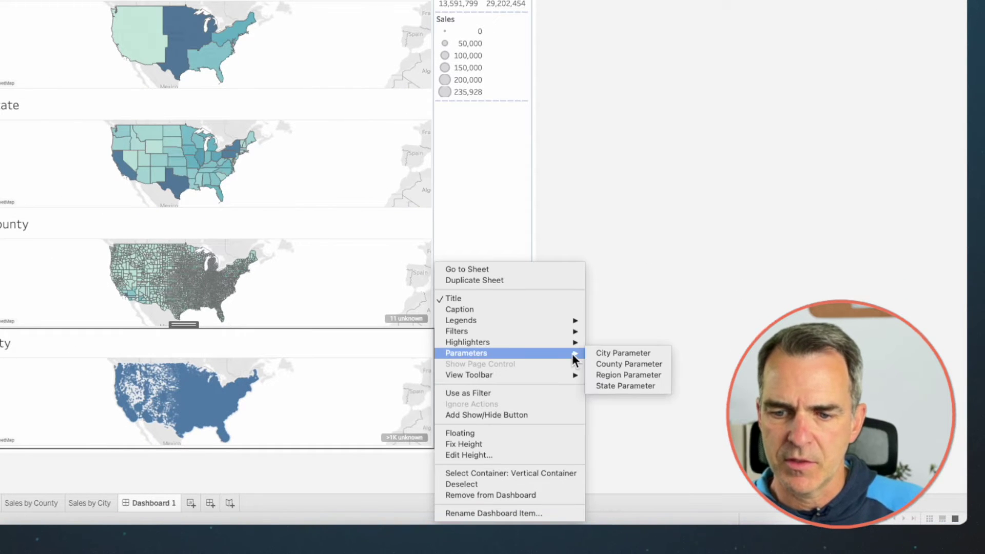
{"action": "left_click", "coordinate": [602, 374]}
{"action": "left_click", "coordinate": [441, 385]}
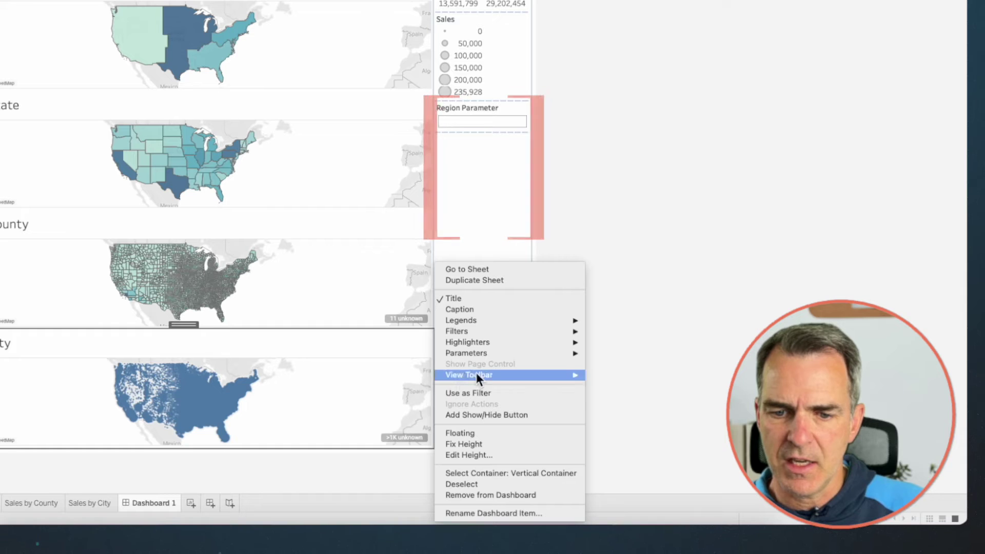
{"action": "mouse_move", "coordinate": [533, 352]}
{"action": "left_click", "coordinate": [608, 384]}
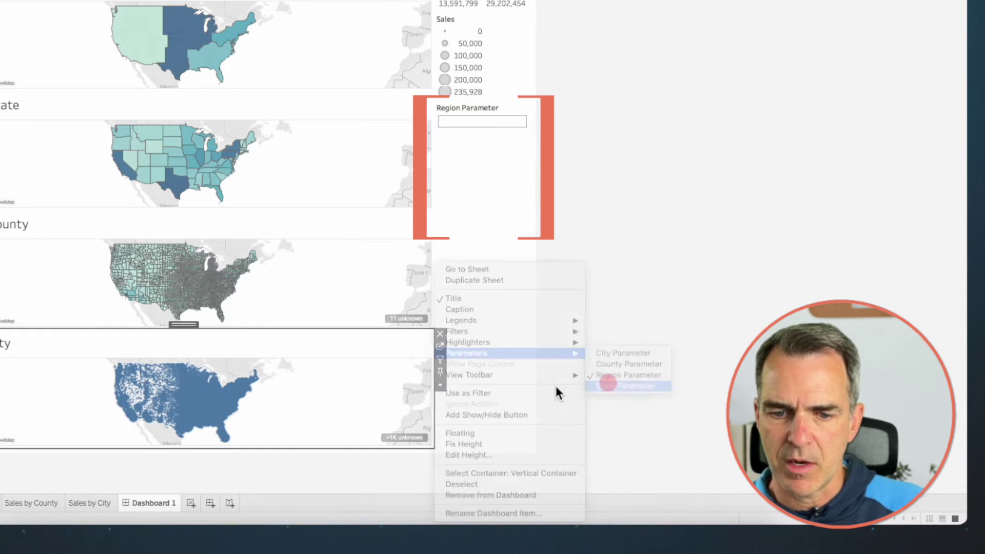
Step: Add the County Parameter and City Parameter controls to the dashboard
{"action": "left_click", "coordinate": [440, 386]}
{"action": "mouse_move", "coordinate": [550, 353]}
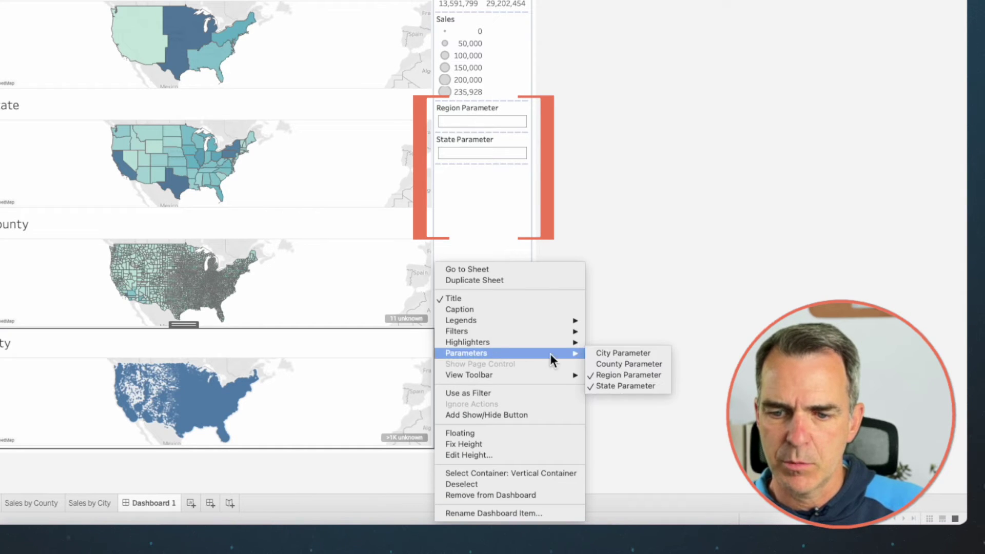
{"action": "left_click", "coordinate": [614, 363]}
{"action": "left_click", "coordinate": [439, 385]}
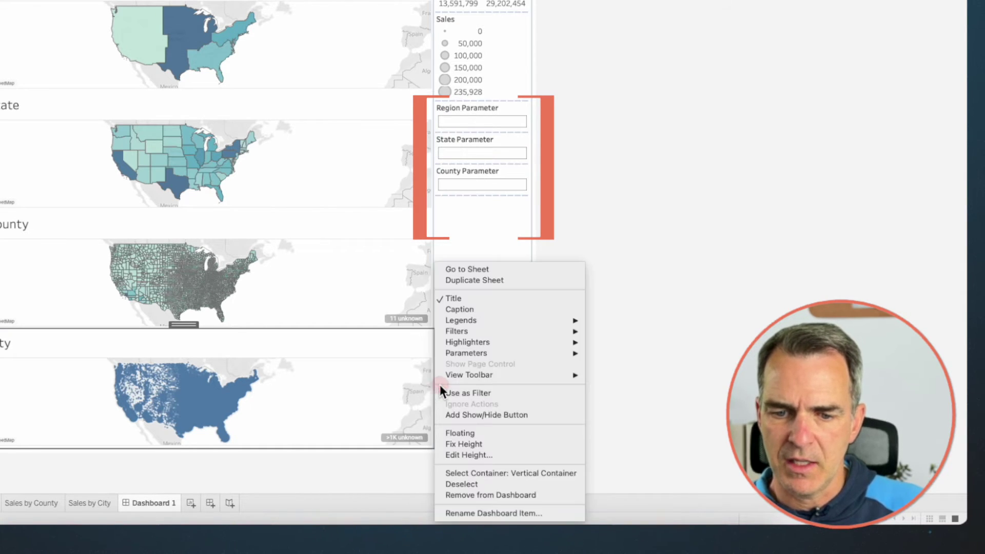
{"action": "mouse_move", "coordinate": [525, 353]}
{"action": "left_click", "coordinate": [604, 352]}
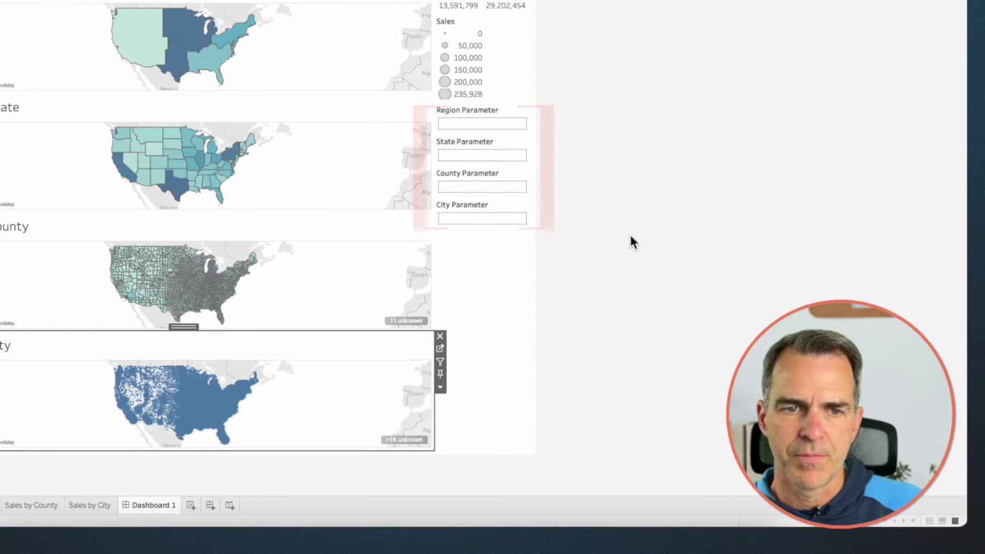
Step: Test the parameter actions by selecting, clearing and reselecting the Central region, and by selecting Texas, Webster county and Youngstown on their maps
{"action": "mouse_move", "coordinate": [212, 62]}
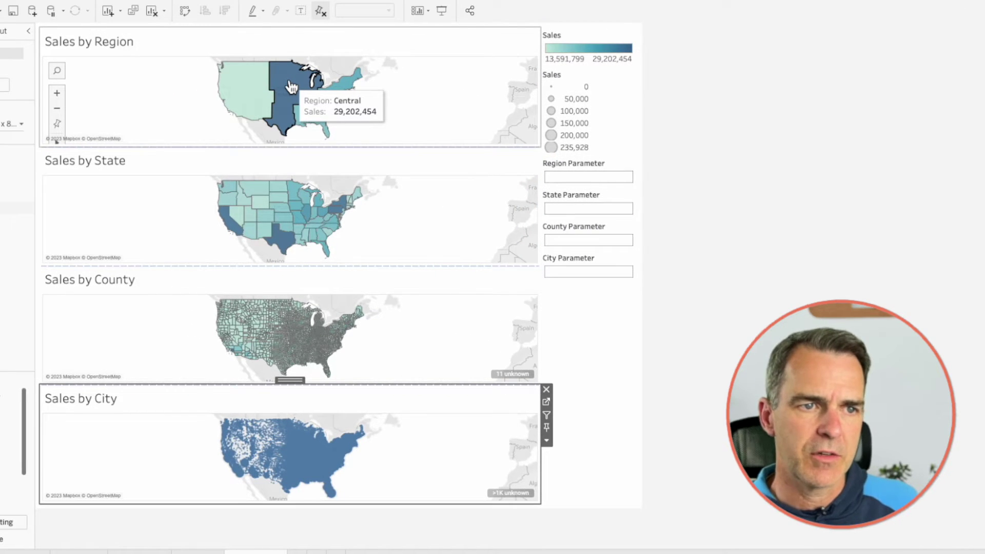
{"action": "left_click", "coordinate": [290, 85]}
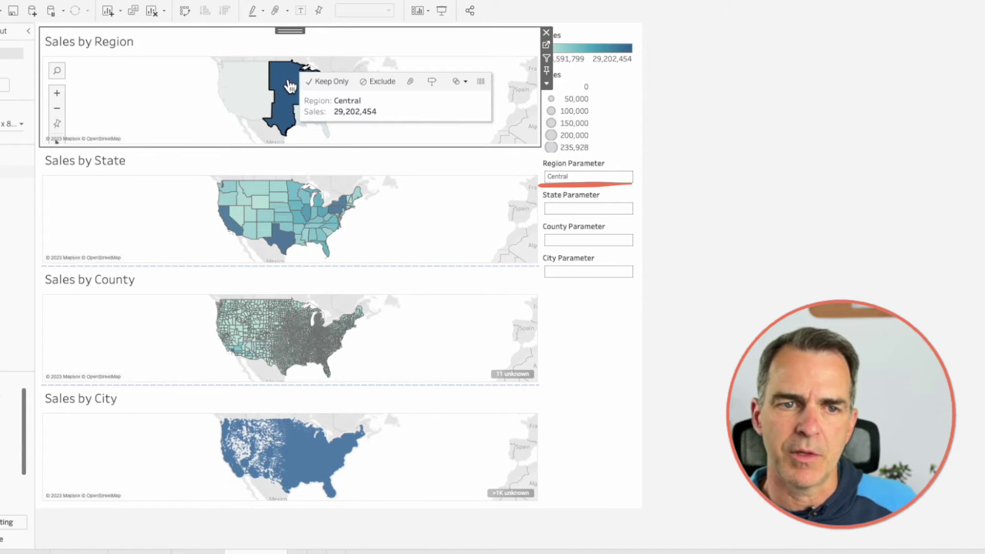
{"action": "left_click", "coordinate": [290, 85]}
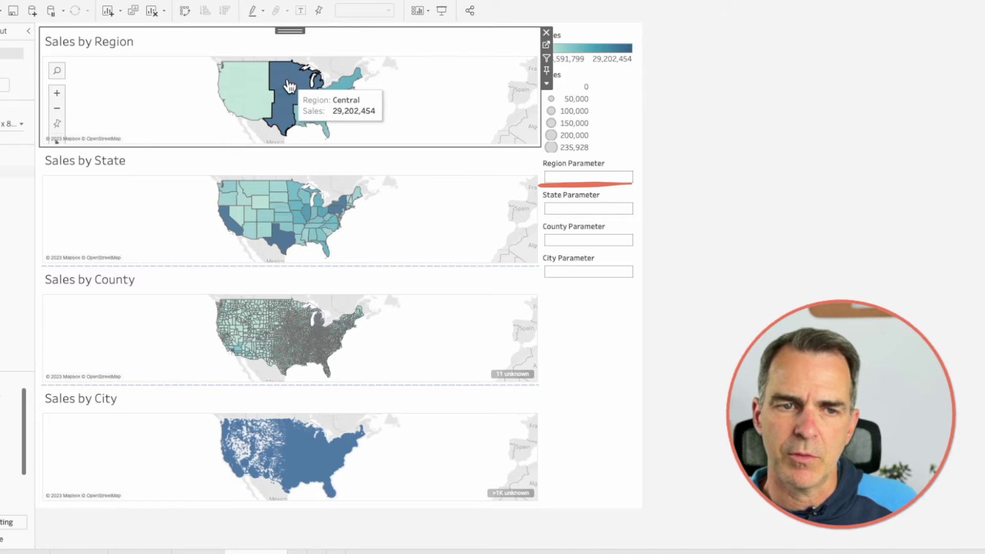
{"action": "left_click", "coordinate": [290, 86]}
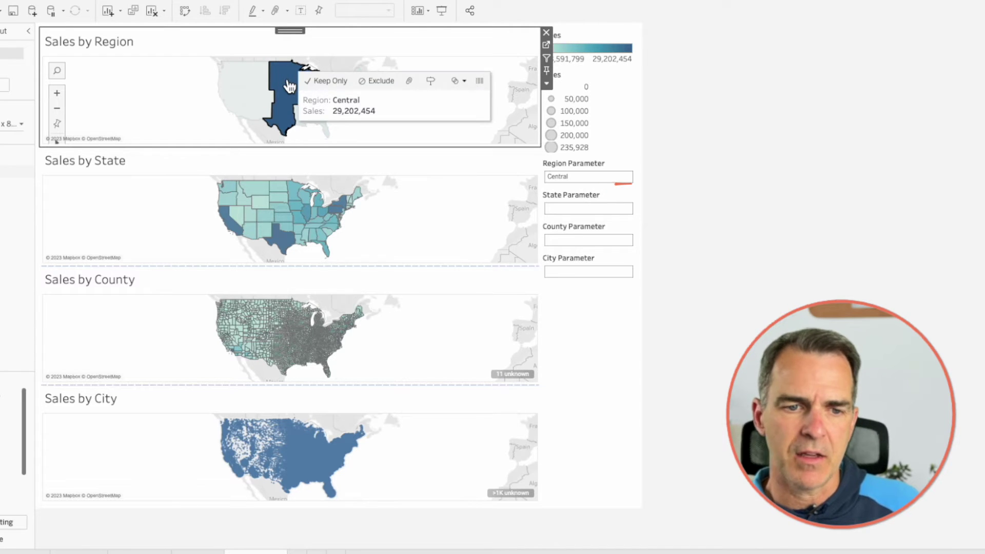
{"action": "left_click", "coordinate": [283, 241]}
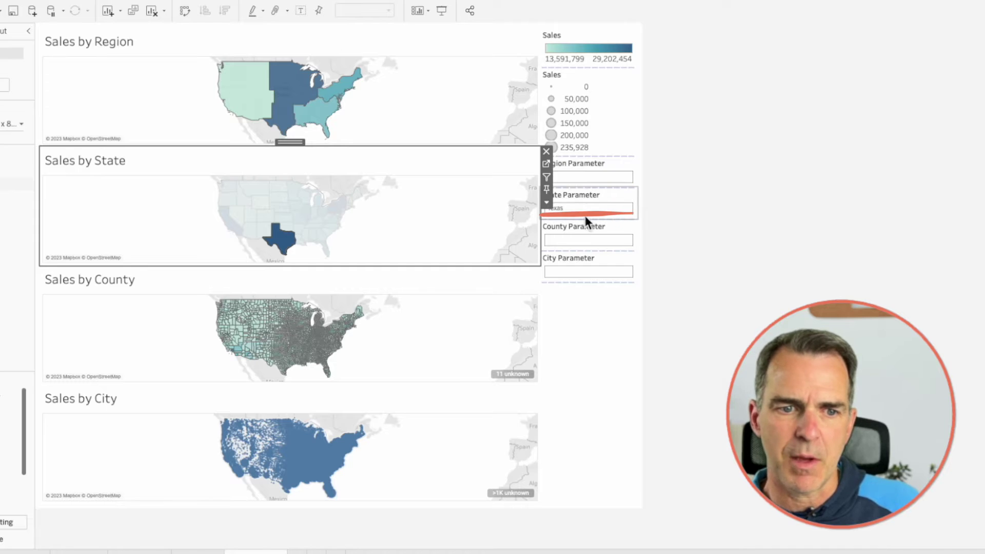
{"action": "left_click", "coordinate": [294, 328]}
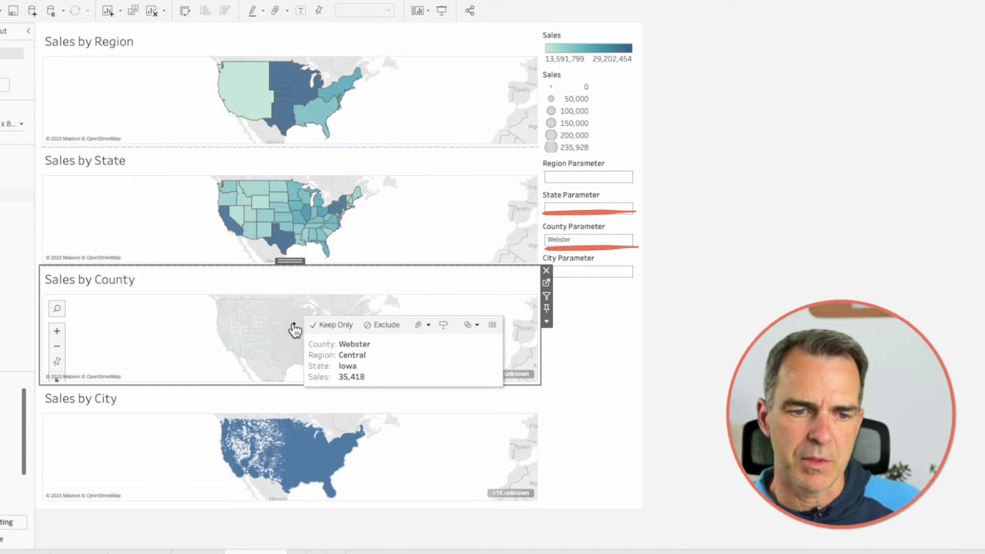
{"action": "left_click", "coordinate": [333, 452]}
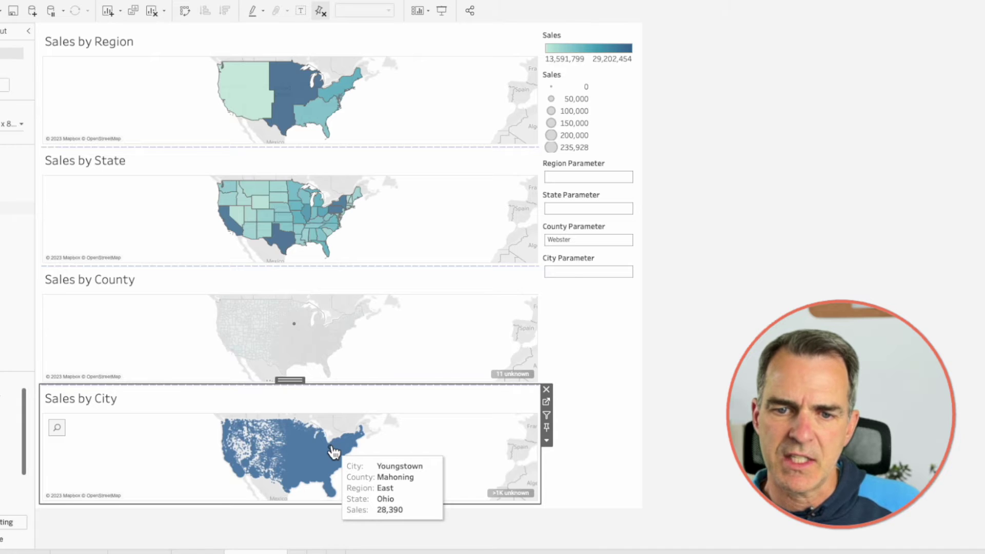
{"action": "left_click", "coordinate": [333, 451]}
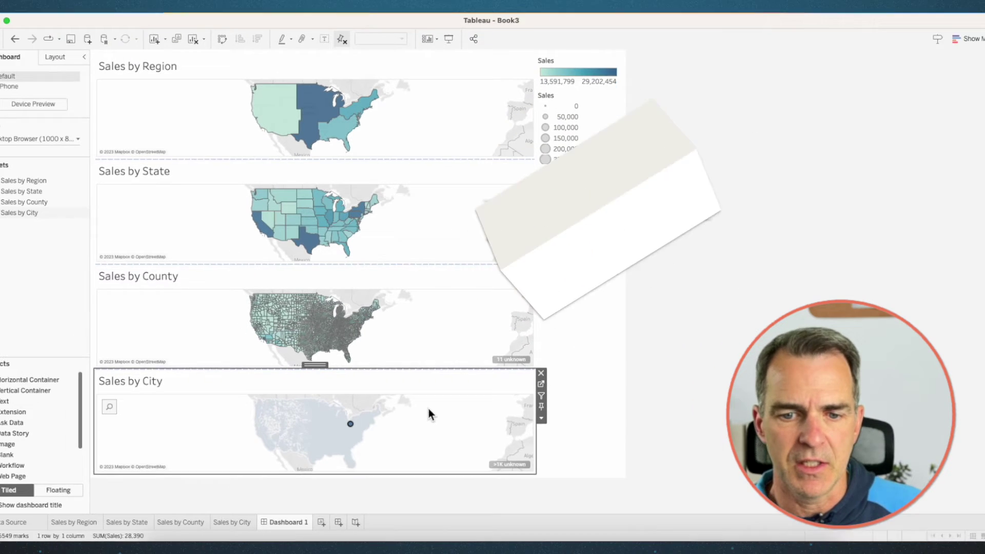
Step: Enable Control visibility using value for the Sales by Region map and check which values are available for it
{"action": "mouse_move", "coordinate": [27, 553]}
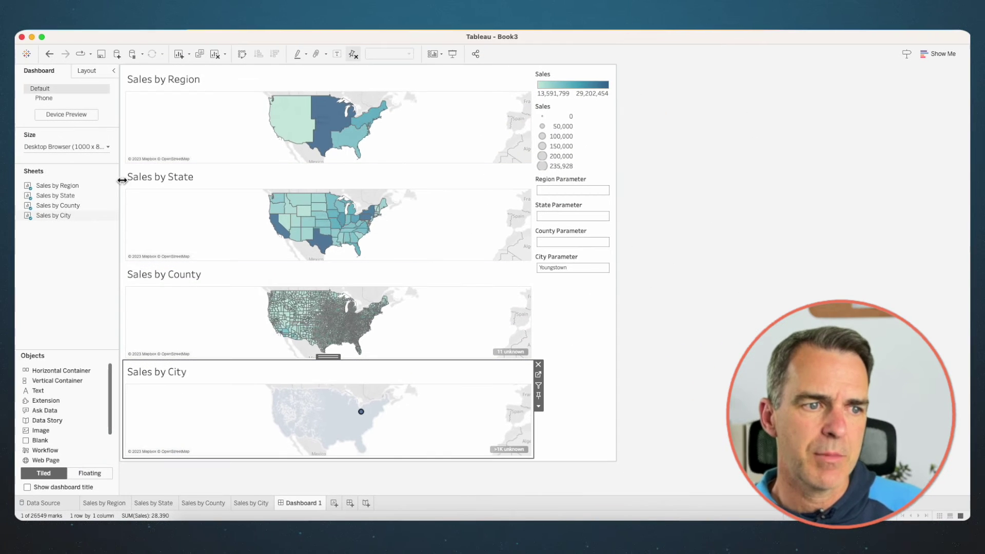
{"action": "left_click", "coordinate": [155, 70]}
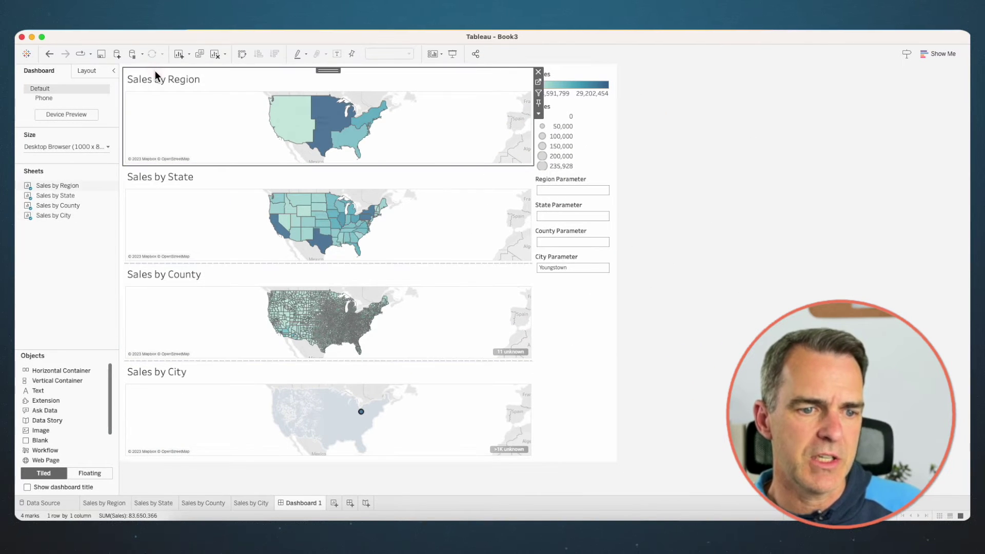
{"action": "left_click", "coordinate": [94, 72]}
{"action": "left_click", "coordinate": [51, 102]}
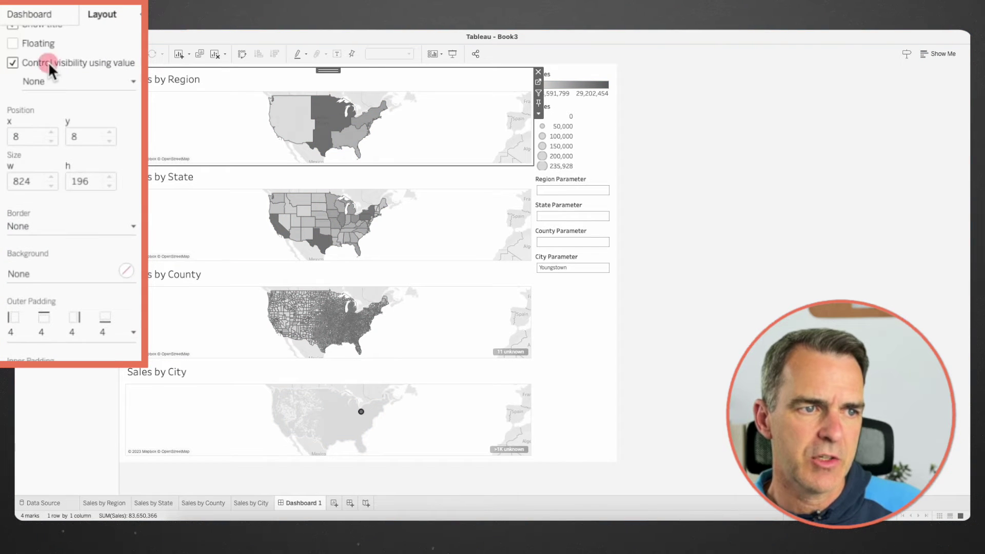
{"action": "left_click", "coordinate": [49, 82]}
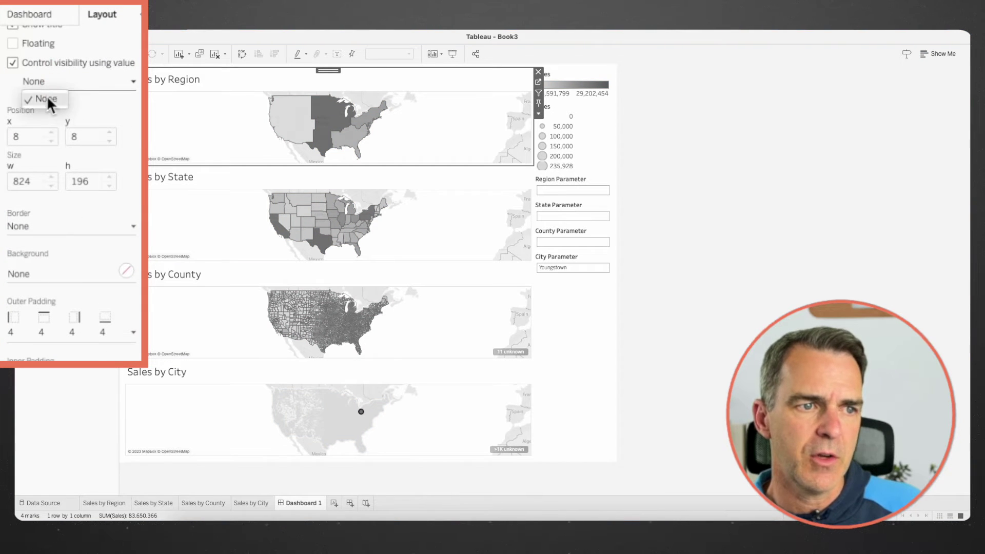
{"action": "left_click", "coordinate": [62, 68]}
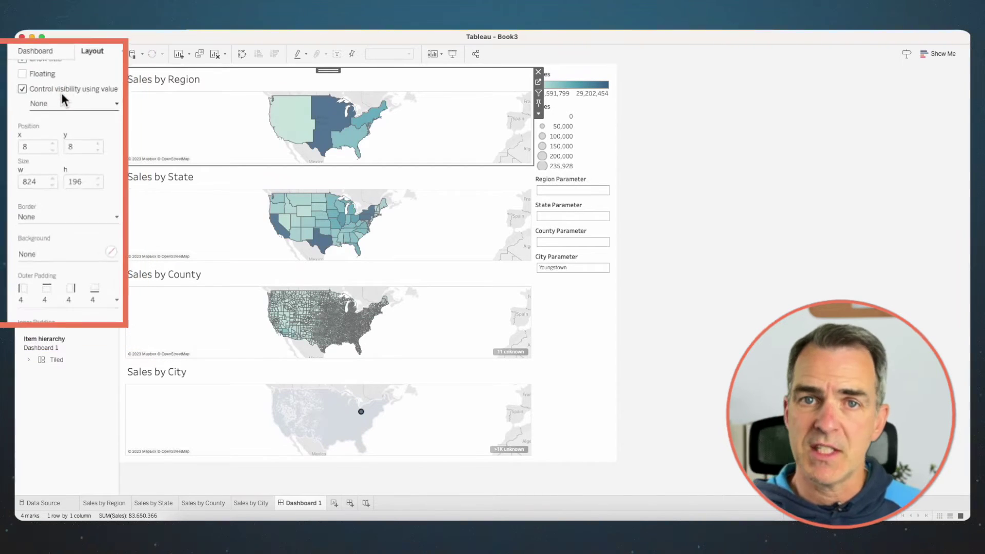
Step: Create a calculated field named DZV Region from the Sales by Region sheet
{"action": "left_click", "coordinate": [111, 504]}
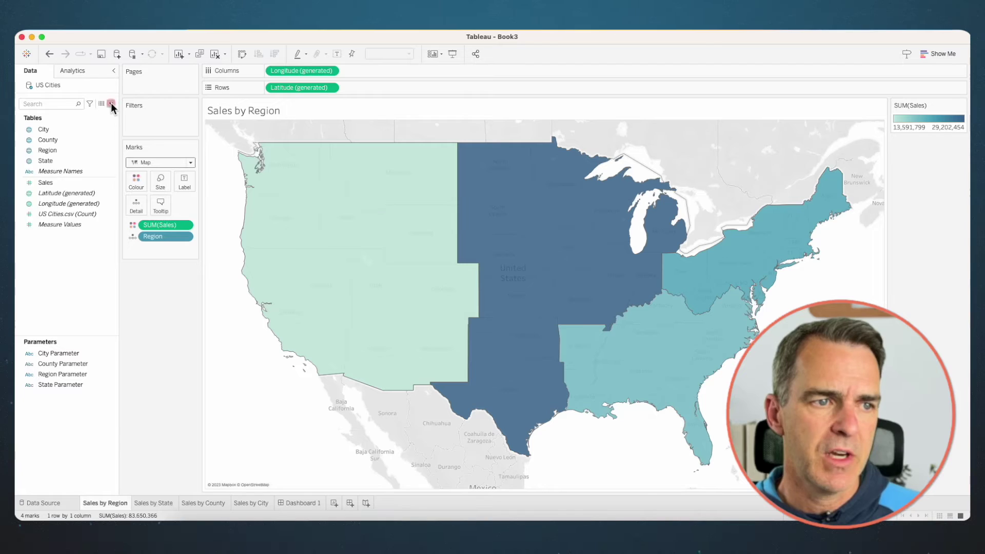
{"action": "left_click", "coordinate": [111, 103]}
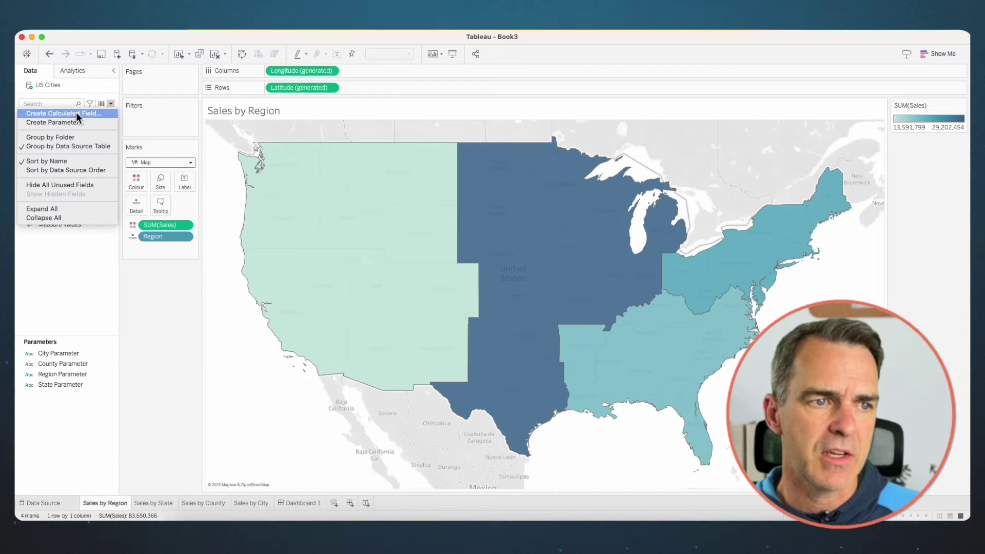
{"action": "left_click", "coordinate": [76, 113]}
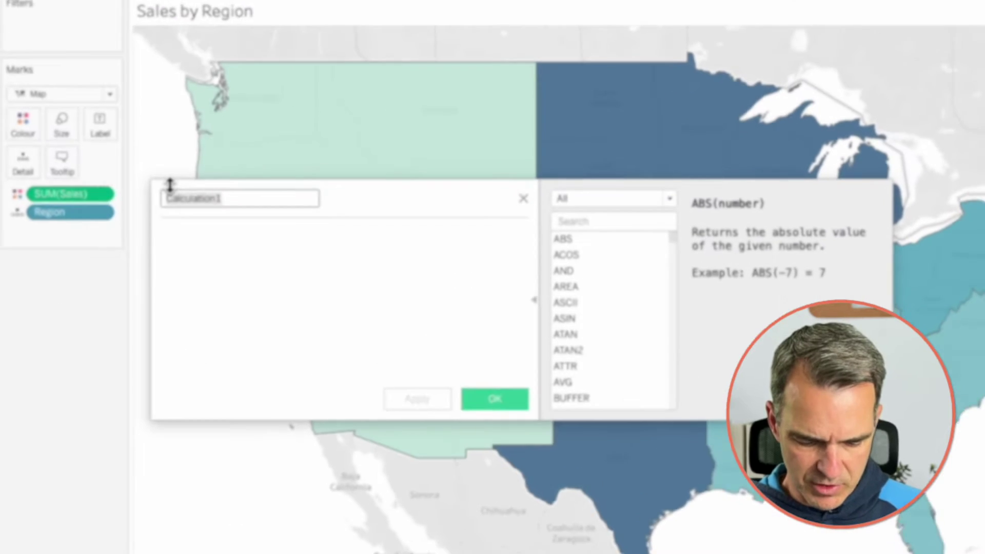
{"action": "type", "text": "DZV Region"}
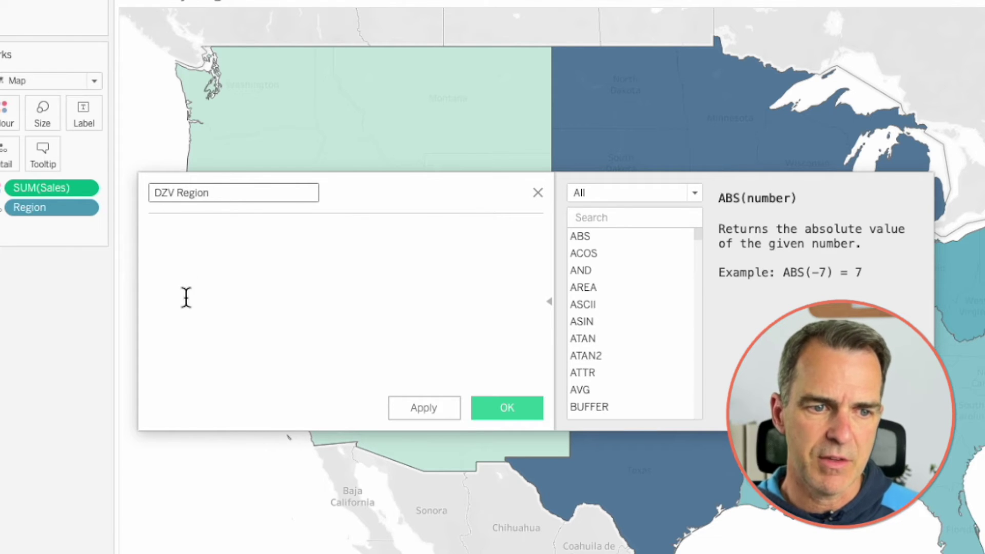
Step: In the DZV Region formula, require [Region Parameter]='' AND [State Parameter]='', followed by another AND
{"action": "left_click", "coordinate": [186, 284]}
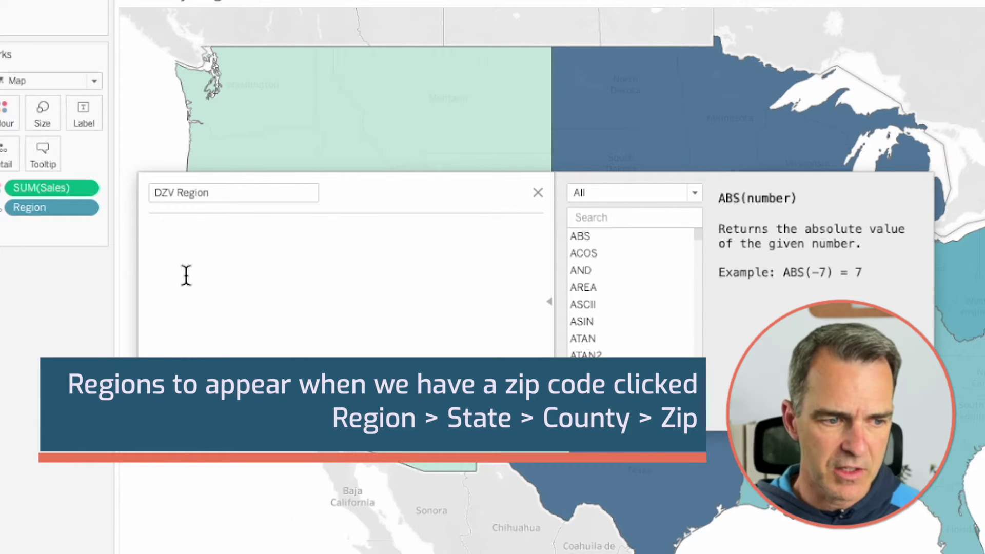
{"action": "type", "text": "reg"}
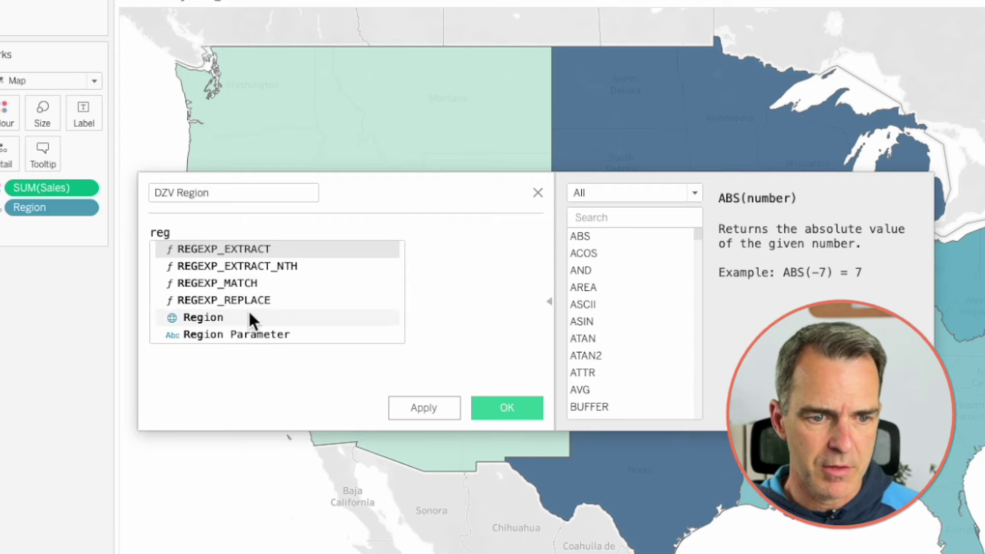
{"action": "left_click", "coordinate": [243, 334]}
{"action": "type", "text": "=''"}
{"action": "key", "text": "Return"}
{"action": "type", "text": "AND"}
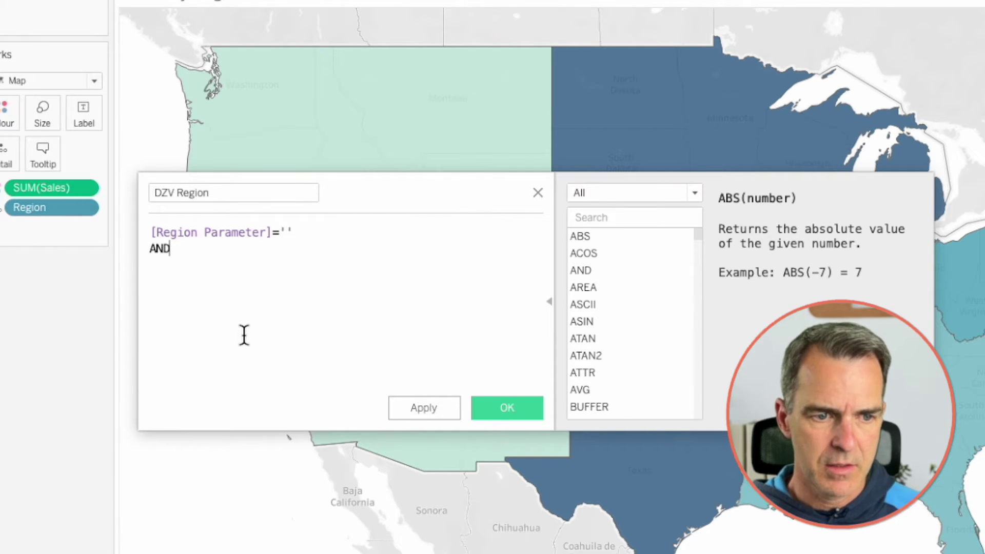
{"action": "key", "text": "Return"}
{"action": "type", "text": "stat"}
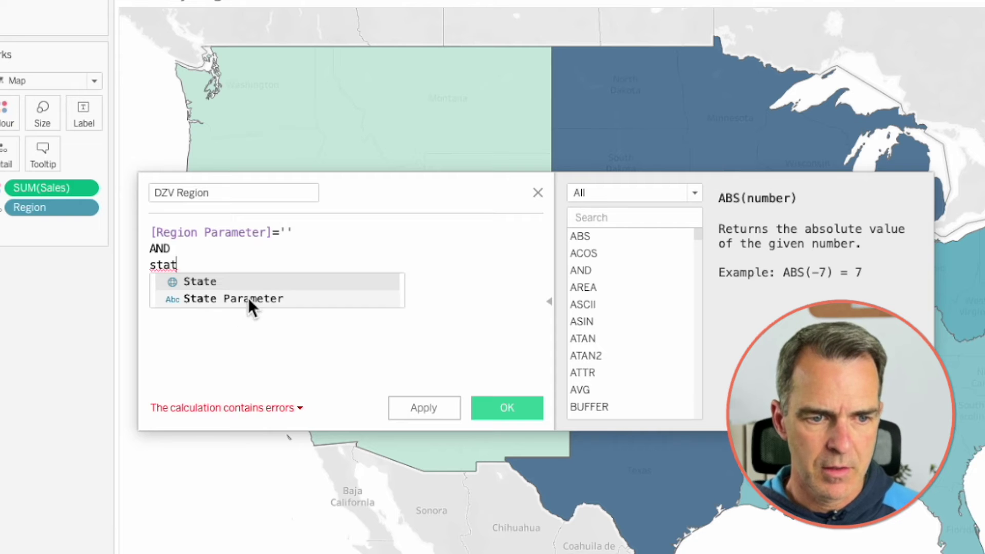
{"action": "left_click", "coordinate": [249, 298]}
{"action": "type", "text": "='' "}
{"action": "type", "text": "AND"}
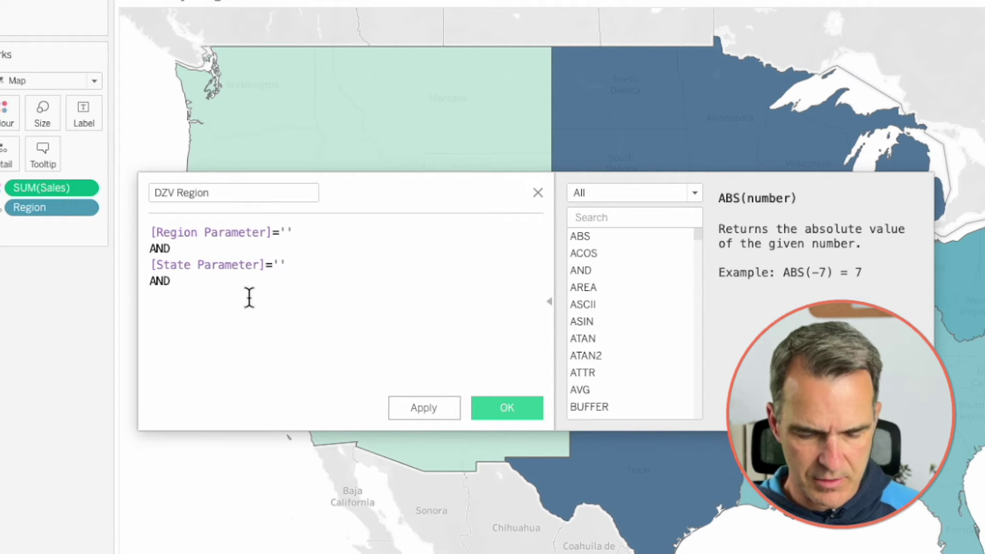
Step: Complete the DZV Region formula with [County Parameter]='' AND [City Parameter]!='' and save the calculation
{"action": "key", "text": "Return"}
{"action": "type", "text": "cou"}
{"action": "left_click", "coordinate": [214, 364]}
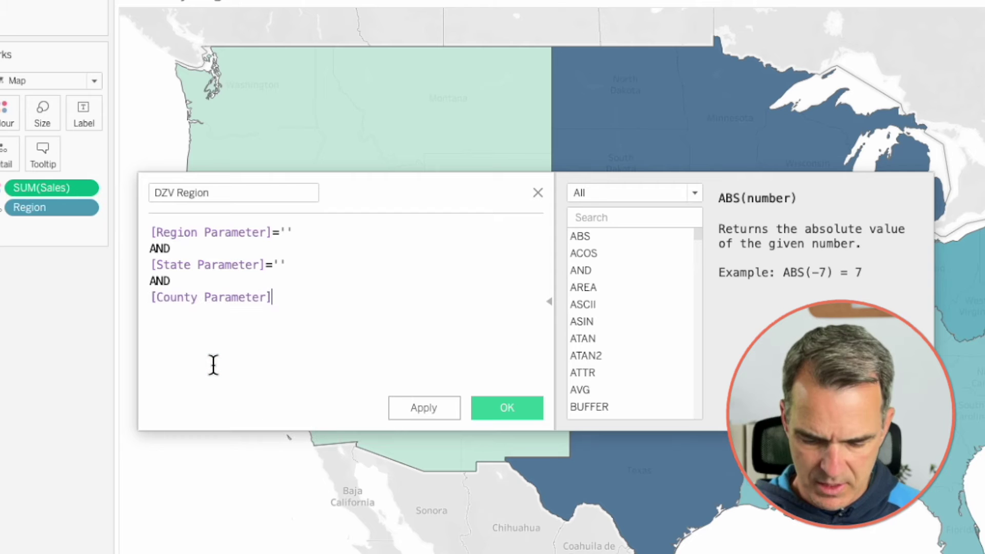
{"action": "type", "text": "AND"}
{"action": "key", "text": "Return"}
{"action": "type", "text": "cit"}
{"action": "left_click", "coordinate": [212, 363]}
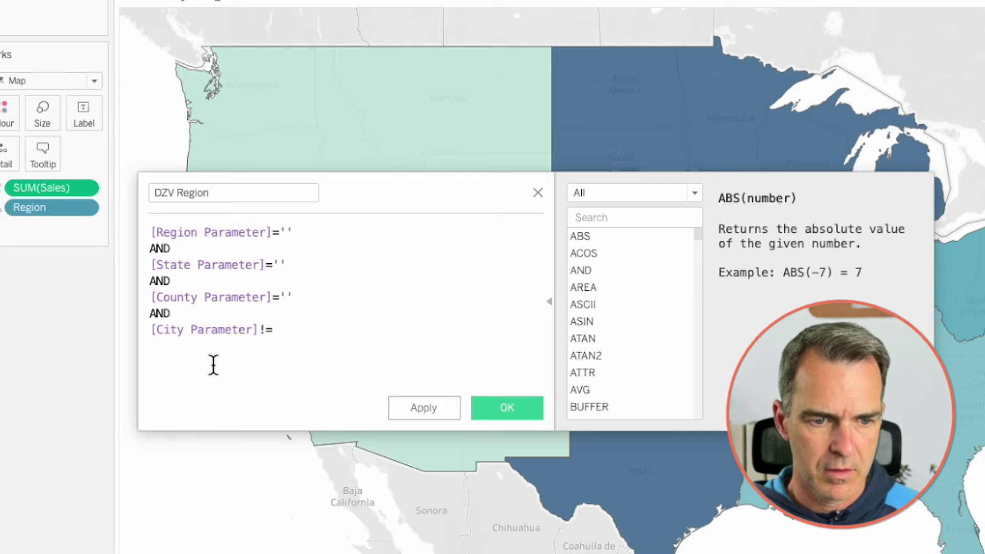
{"action": "type", "text": "''"}
{"action": "left_click", "coordinate": [507, 408]}
Step: Duplicate the DZV Region calculation and rename the copy DZV State
{"action": "right_click", "coordinate": [60, 149]}
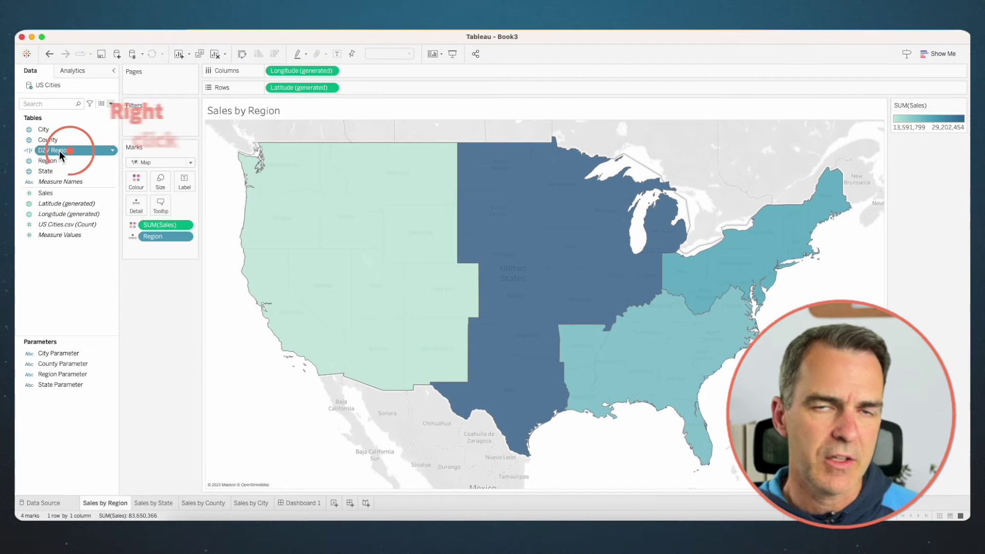
{"action": "left_click", "coordinate": [72, 214]}
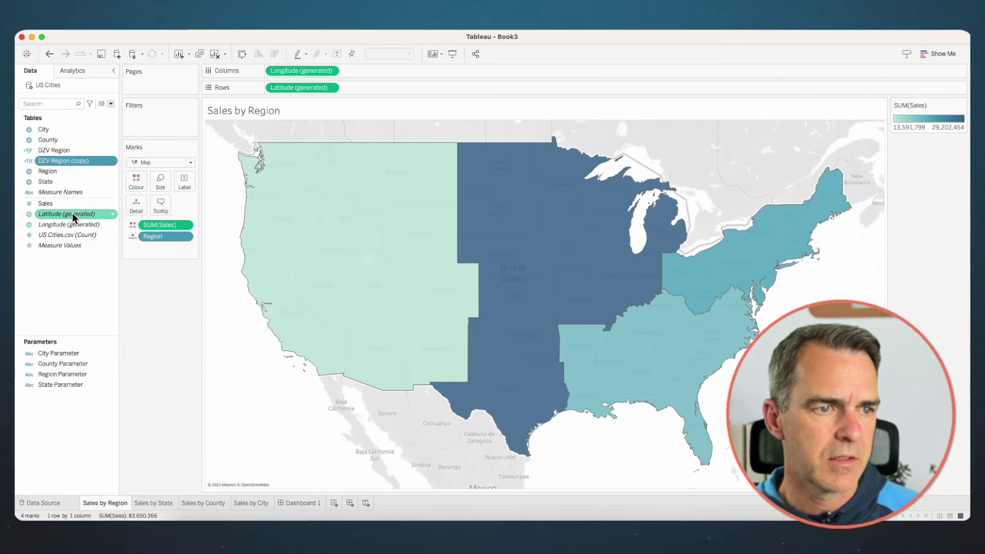
{"action": "right_click", "coordinate": [62, 161]}
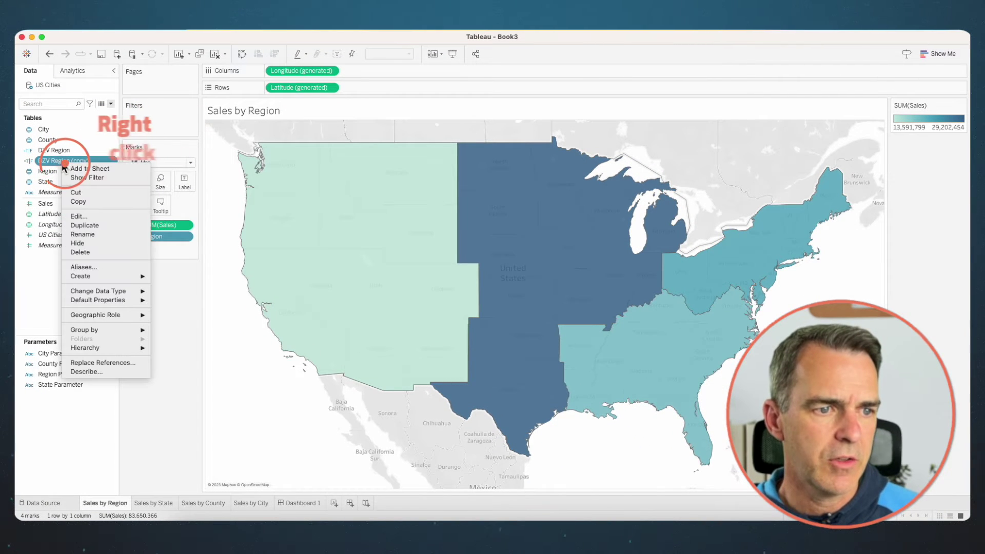
{"action": "left_click", "coordinate": [78, 216]}
{"action": "type", "text": "State"}
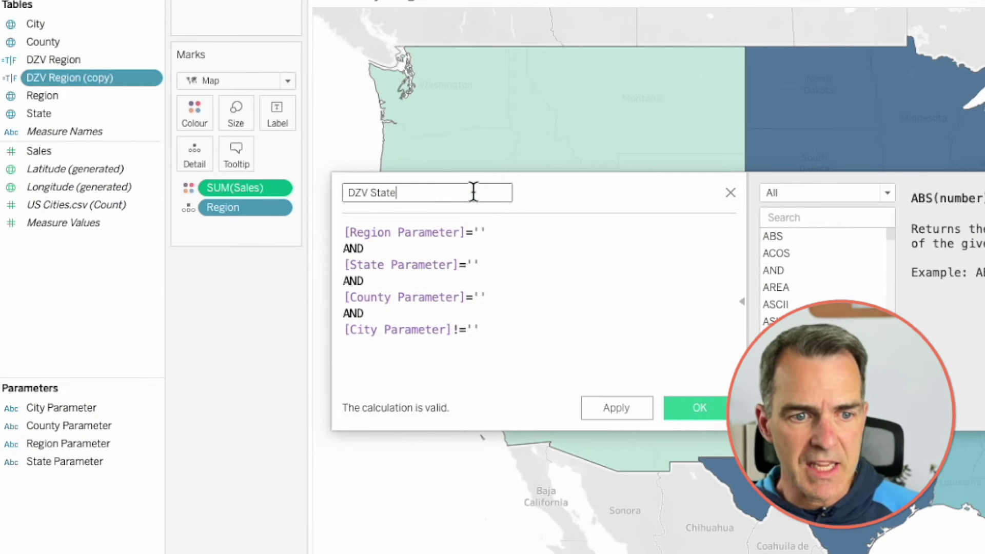
Step: Change the DZV State conditions to [Region Parameter]!='' and [City Parameter]='', and save the calculation
{"action": "left_click", "coordinate": [466, 234]}
{"action": "type", "text": "!"}
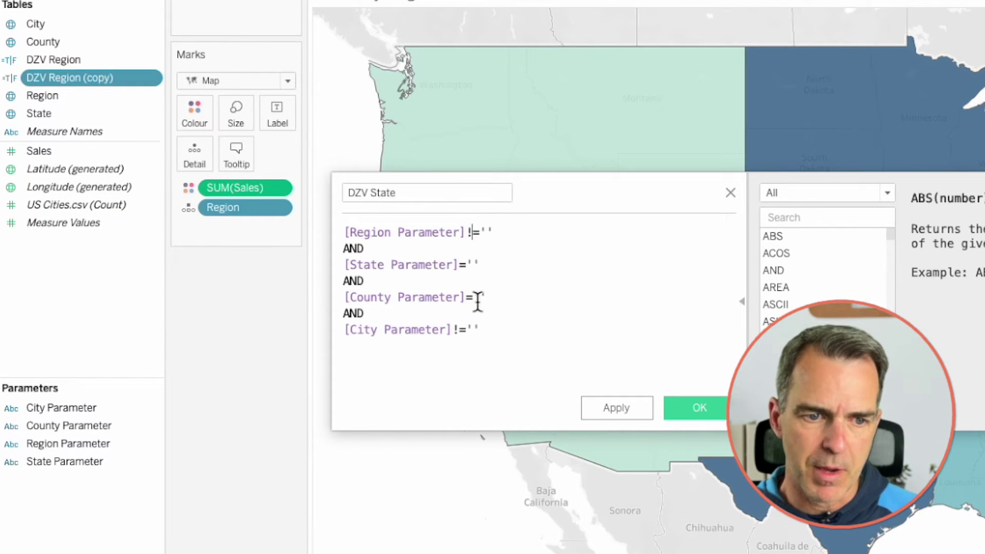
{"action": "left_click", "coordinate": [458, 329]}
{"action": "key", "text": "BackSpace"}
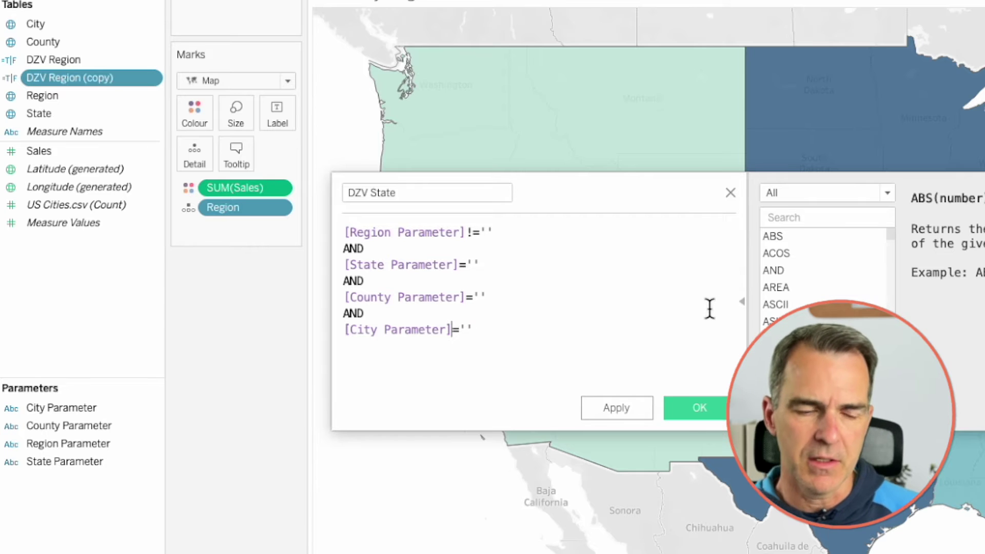
{"action": "left_click", "coordinate": [696, 420]}
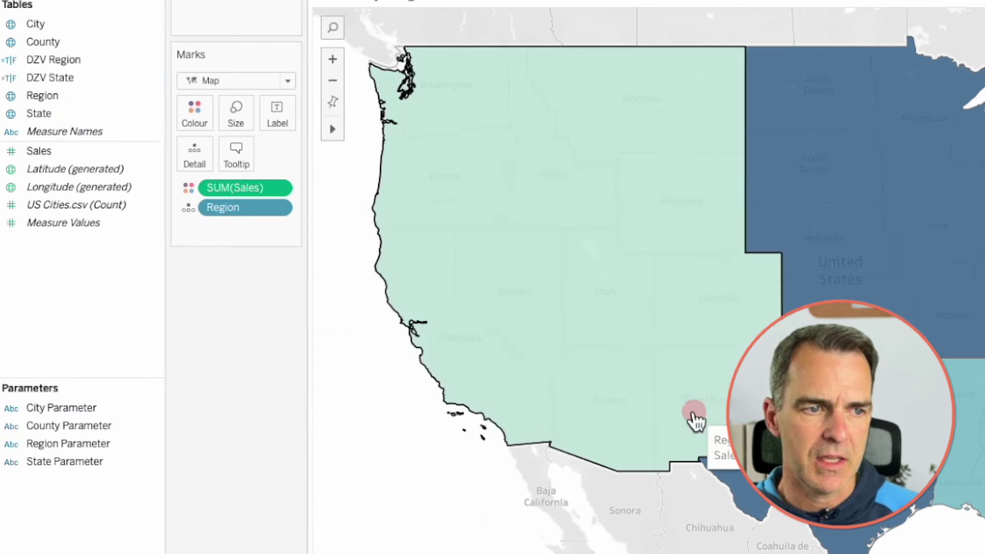
Step: Duplicate the DZV State calculation and rename the copy DZV County
{"action": "right_click", "coordinate": [51, 83]}
{"action": "left_click", "coordinate": [78, 189]}
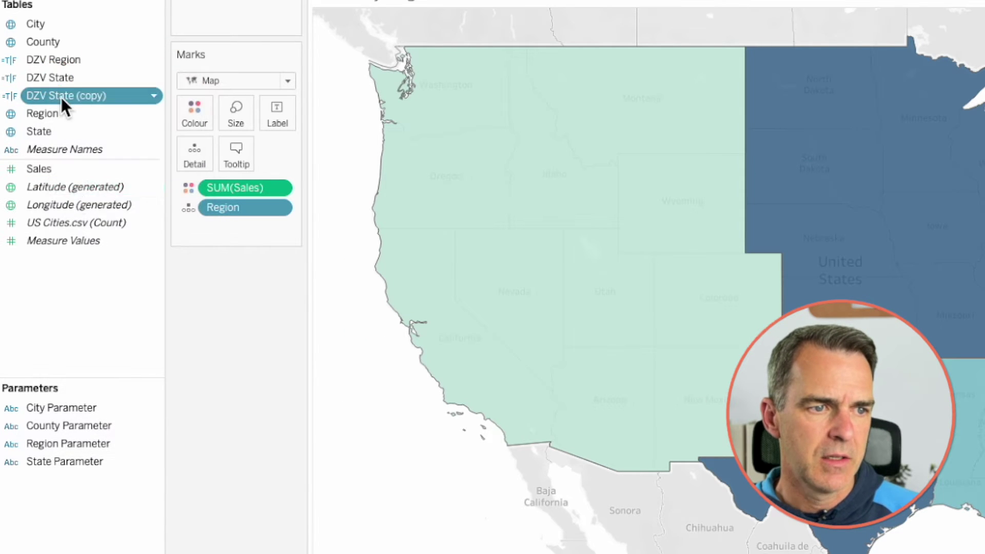
{"action": "right_click", "coordinate": [61, 97]}
{"action": "left_click", "coordinate": [93, 190]}
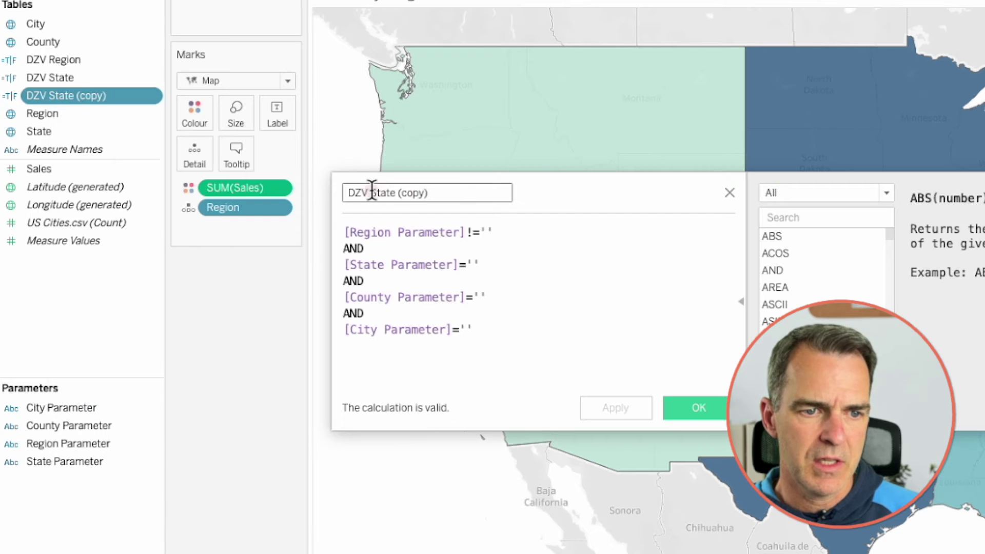
{"action": "left_click_drag", "start_coordinate": [370, 192], "coordinate": [455, 190]}
{"action": "type", "text": "County"}
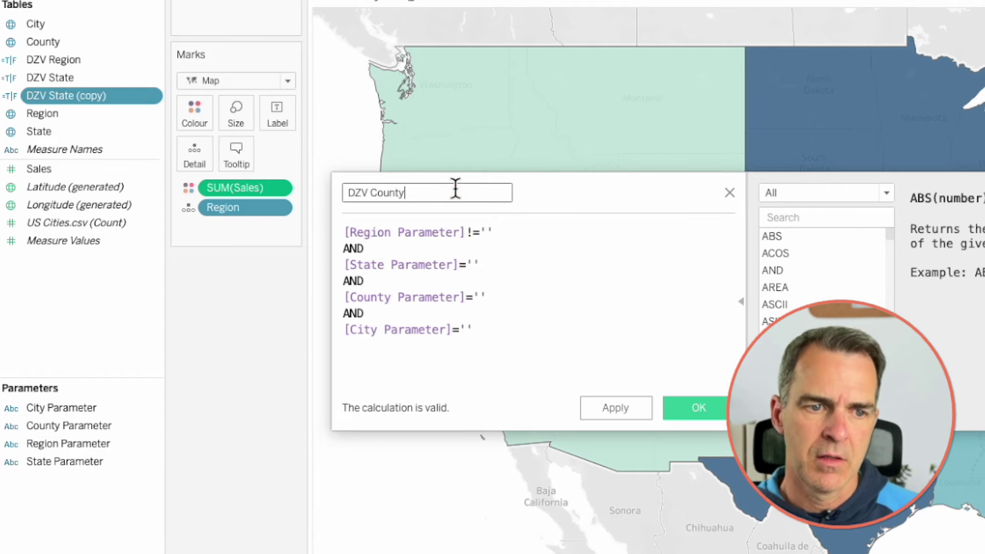
Step: Change the DZV County conditions to [Region Parameter]='' and [State Parameter]!='', and save the calculation
{"action": "left_click", "coordinate": [472, 232]}
{"action": "key", "text": "BackSpace"}
{"action": "left_click", "coordinate": [458, 264]}
{"action": "type", "text": "!"}
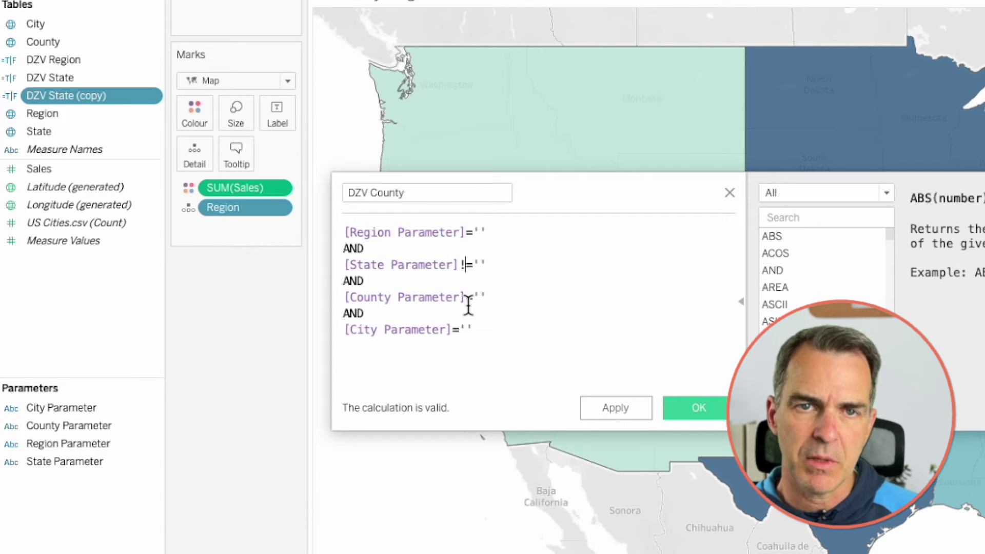
{"action": "left_click", "coordinate": [687, 405]}
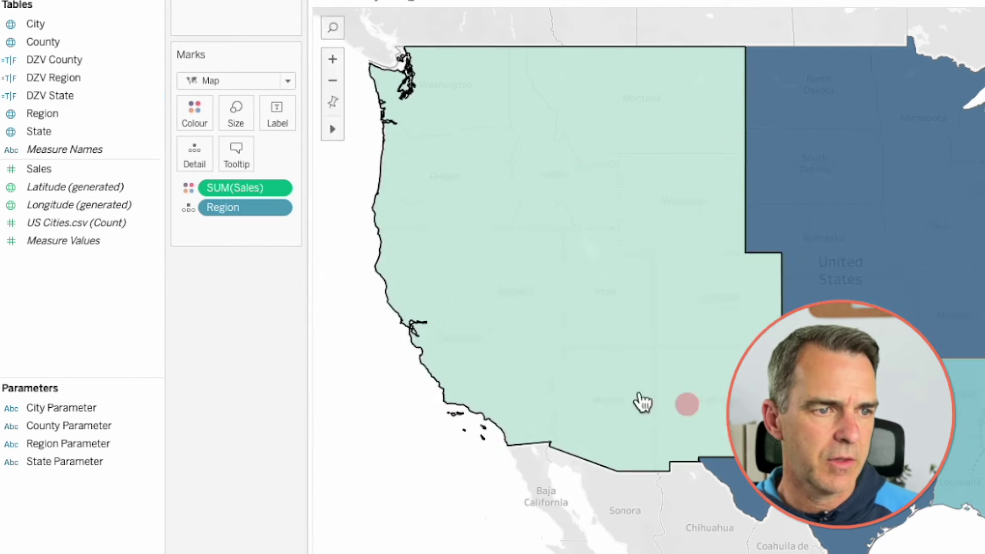
Step: Duplicate the DZV County calculation and rename the copy DZV City
{"action": "right_click", "coordinate": [61, 59]}
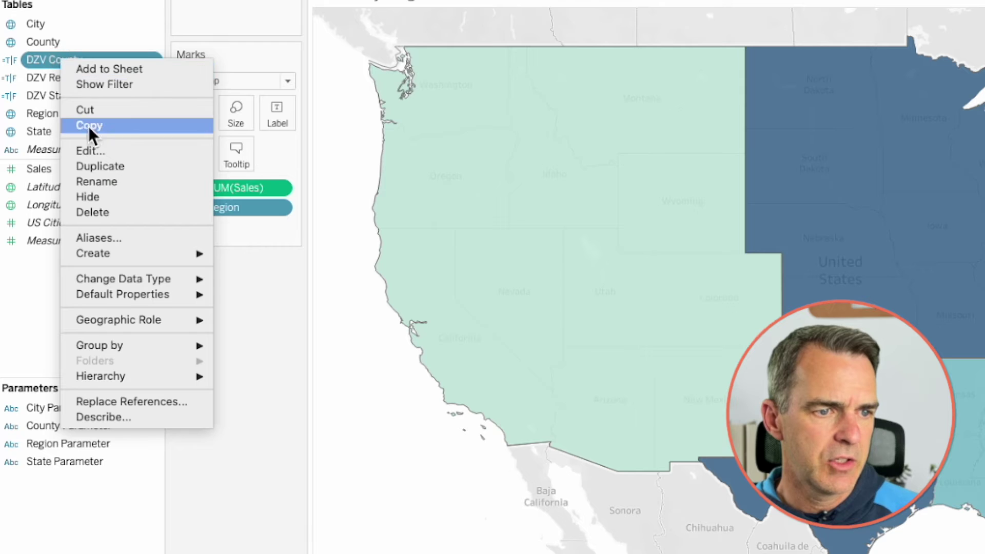
{"action": "left_click", "coordinate": [91, 163]}
{"action": "right_click", "coordinate": [82, 75]}
{"action": "left_click", "coordinate": [115, 164]}
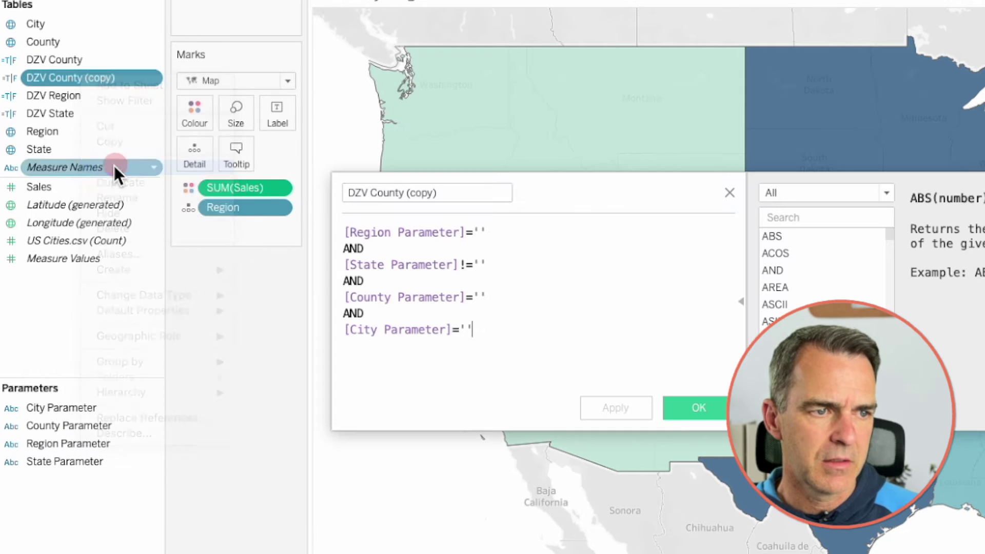
{"action": "left_click_drag", "start_coordinate": [371, 193], "coordinate": [465, 193]}
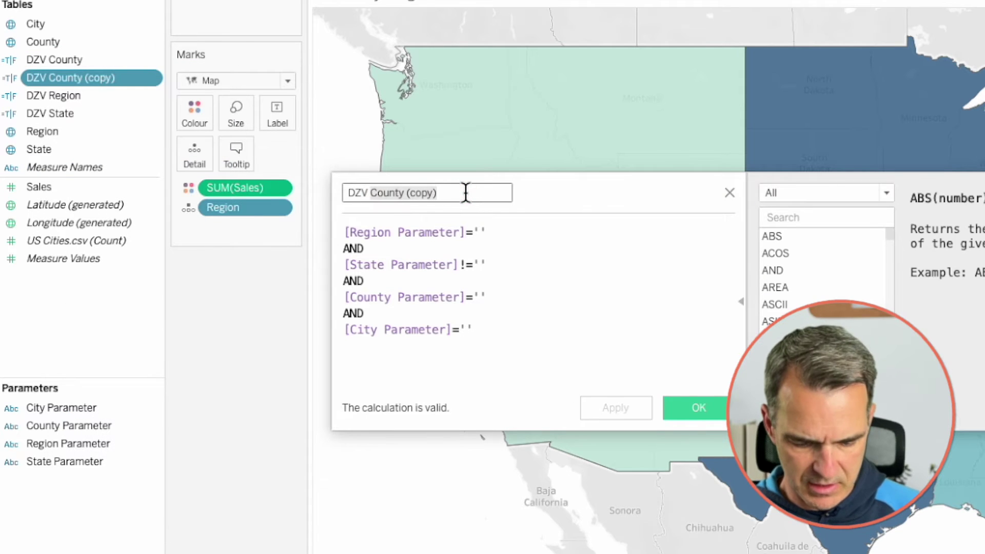
{"action": "type", "text": "City"}
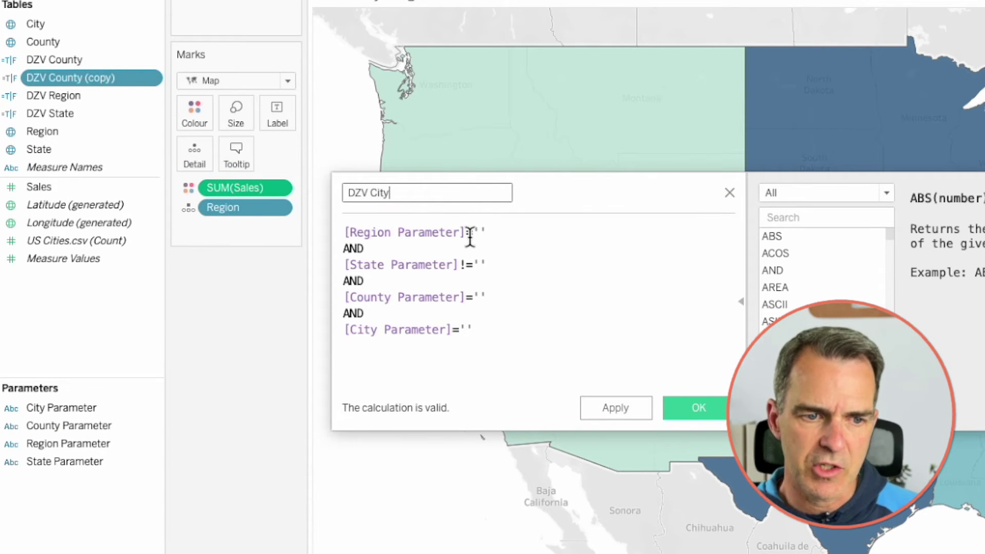
Step: Change the DZV City conditions to [State Parameter]='' and [County Parameter]!='', and save the calculation
{"action": "left_click", "coordinate": [469, 263]}
{"action": "key", "text": "BackSpace"}
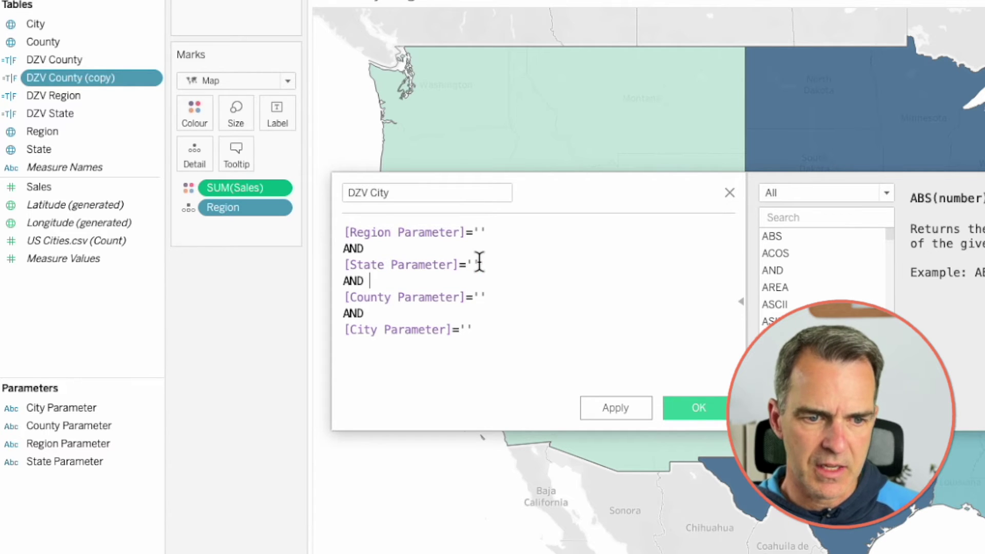
{"action": "left_click", "coordinate": [467, 298]}
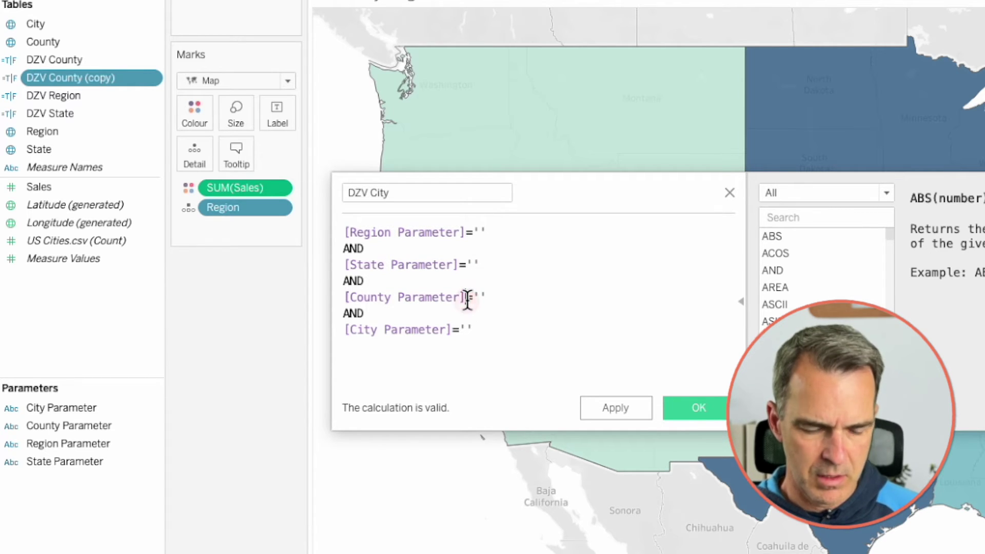
{"action": "type", "text": "!"}
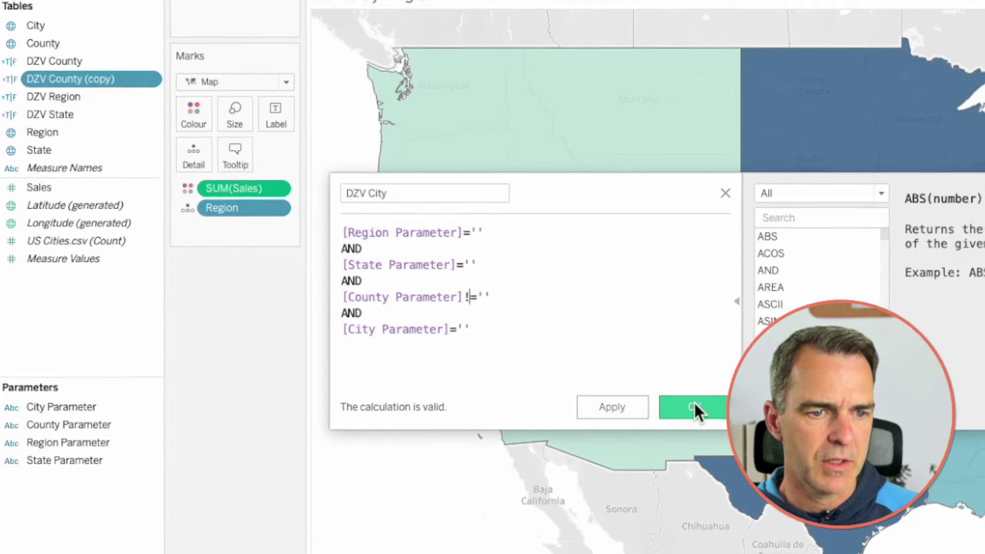
{"action": "left_click", "coordinate": [694, 406]}
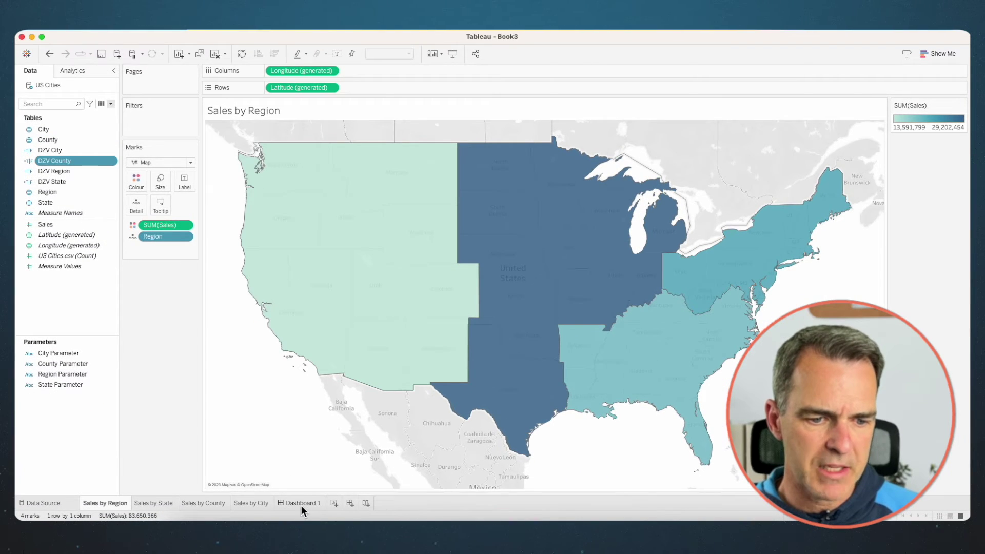
Step: On Dashboard 1, set the Sales by Region map's visibility to be controlled by DZV Region
{"action": "left_click", "coordinate": [300, 505]}
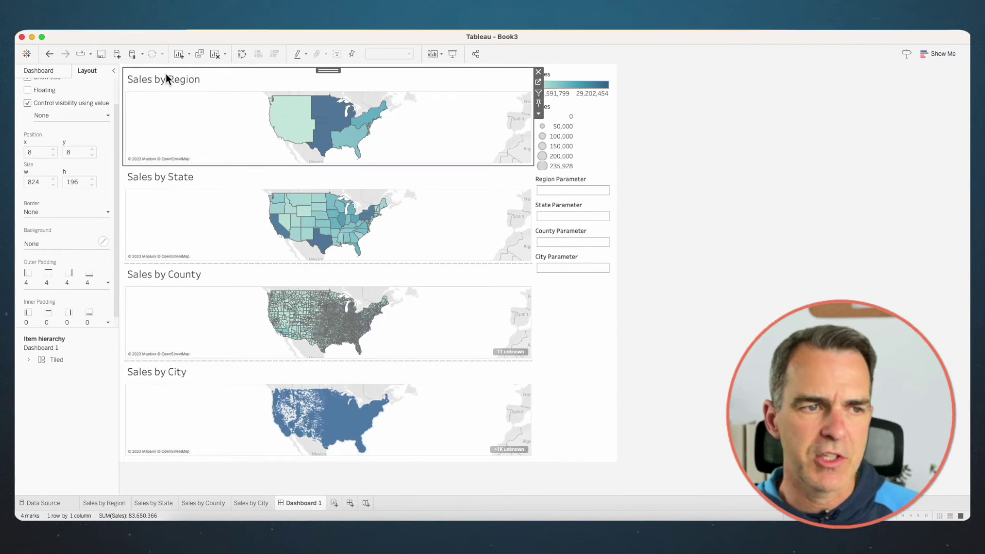
{"action": "left_click", "coordinate": [37, 109]}
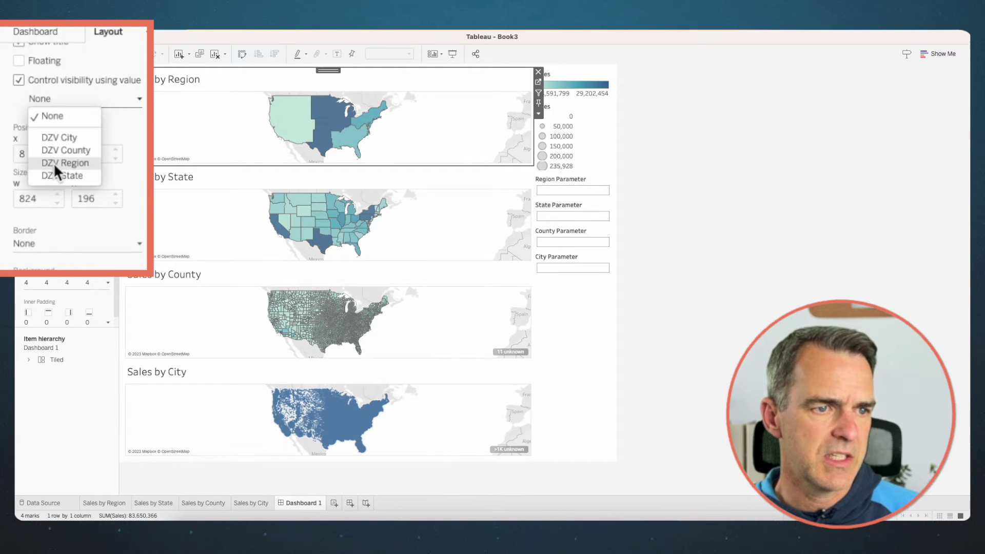
{"action": "left_click", "coordinate": [65, 163]}
Step: Enable Control visibility using value for the Sales by State map and set it to DZV State
{"action": "left_click", "coordinate": [19, 79]}
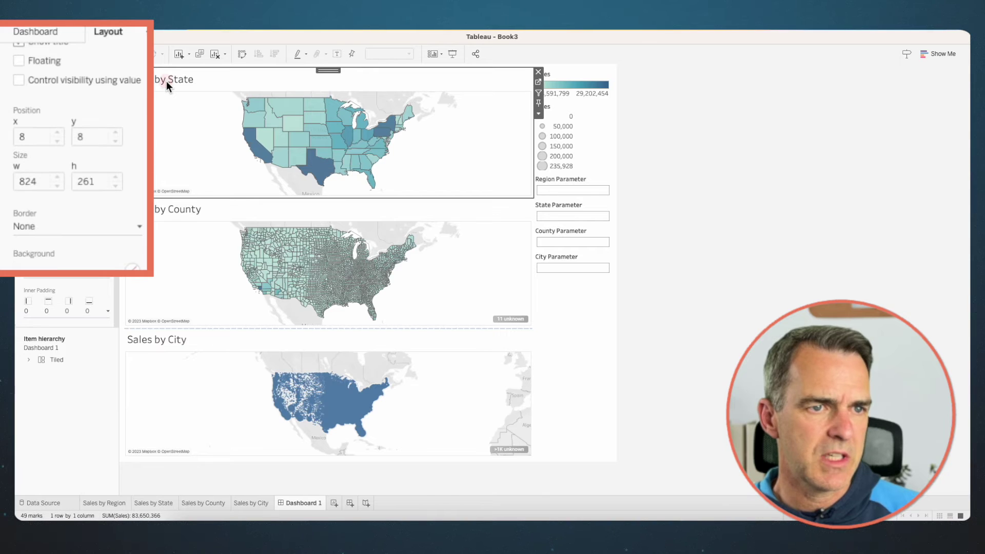
{"action": "left_click", "coordinate": [84, 80]}
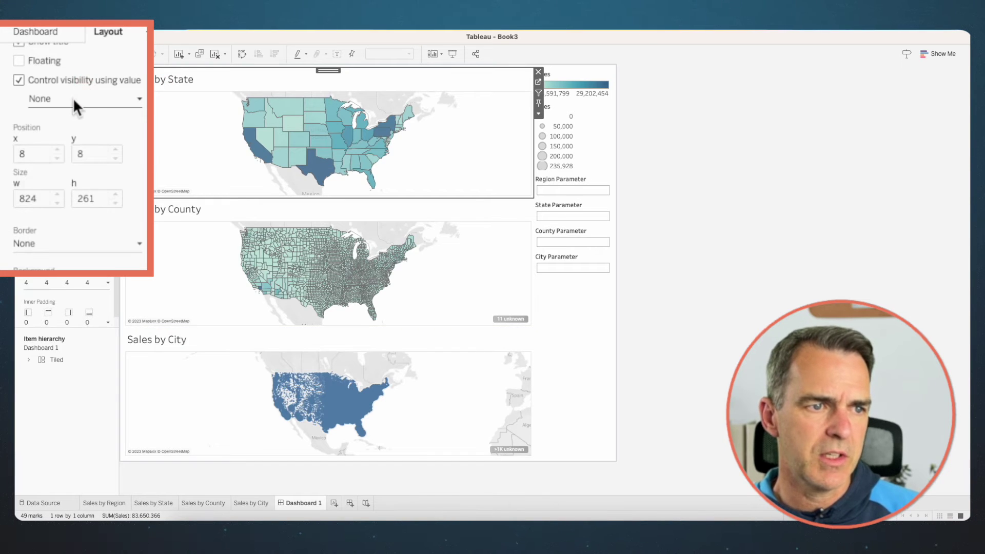
{"action": "left_click", "coordinate": [73, 98]}
{"action": "left_click", "coordinate": [76, 176]}
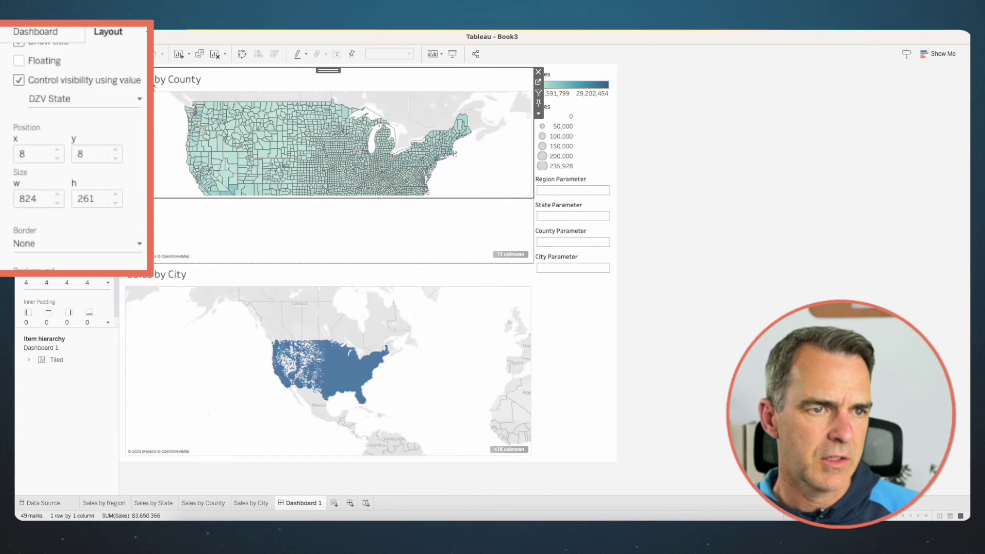
Step: Enable Control visibility using value for the Sales by County map and set it to DZV County
{"action": "left_click", "coordinate": [57, 79]}
{"action": "left_click", "coordinate": [57, 79]}
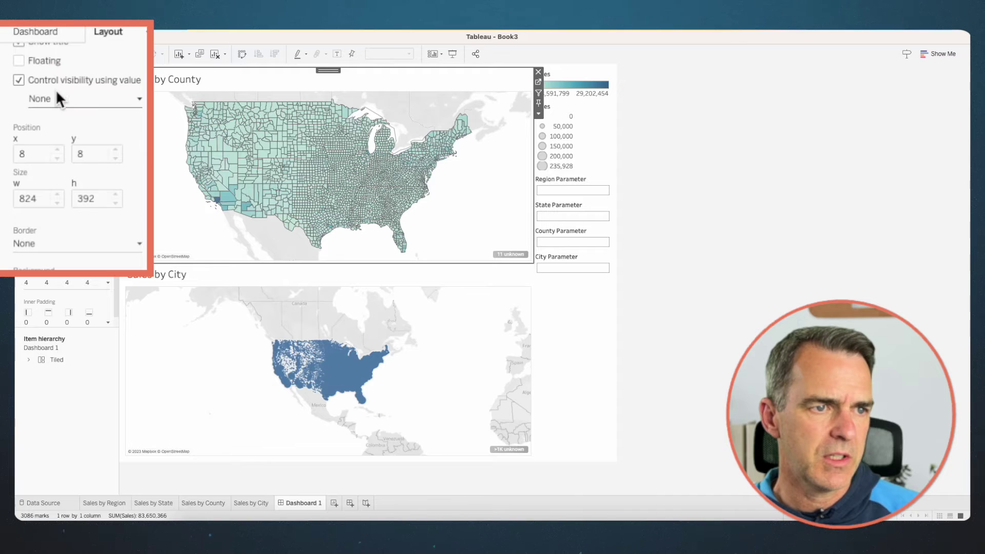
{"action": "left_click", "coordinate": [57, 98]}
{"action": "left_click", "coordinate": [65, 150]}
Step: Enable Control visibility using value for the Sales by City map and set it to DZV City
{"action": "left_click", "coordinate": [155, 83]}
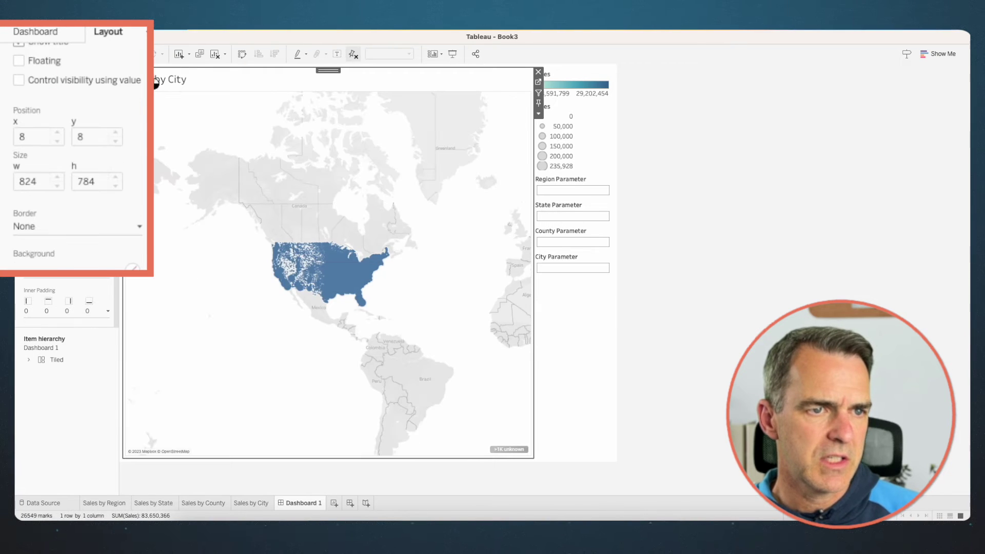
{"action": "left_click", "coordinate": [64, 79]}
{"action": "left_click", "coordinate": [66, 97]}
{"action": "left_click", "coordinate": [61, 142]}
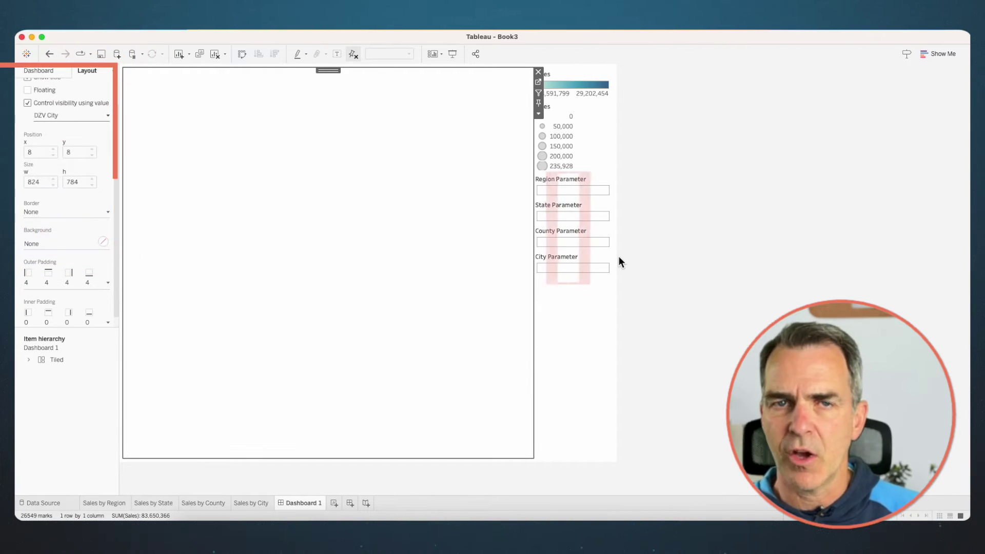
Step: Set the dashboard's City Parameter to Atlanta and select the Central region on the Sales by Region map
{"action": "left_click", "coordinate": [564, 270]}
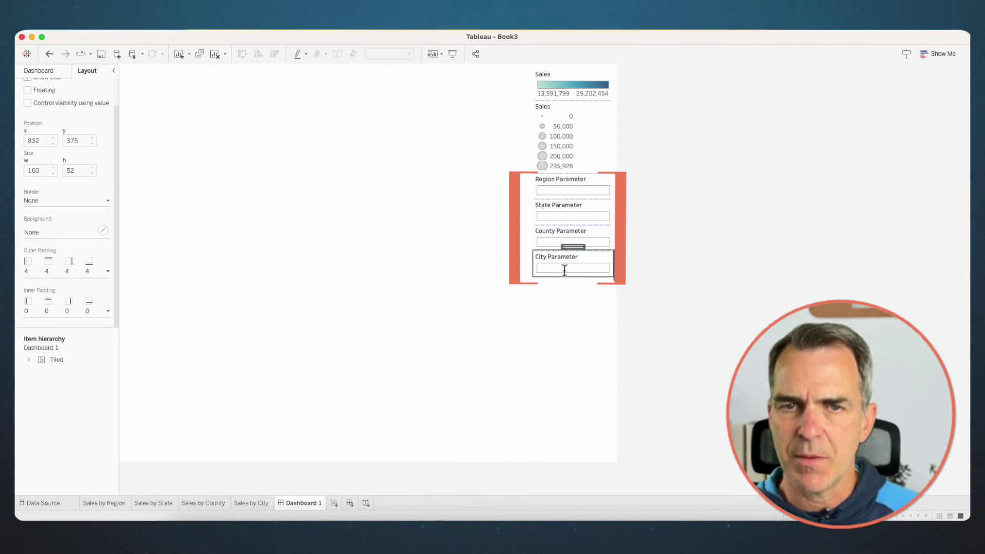
{"action": "type", "text": "Atlanta"}
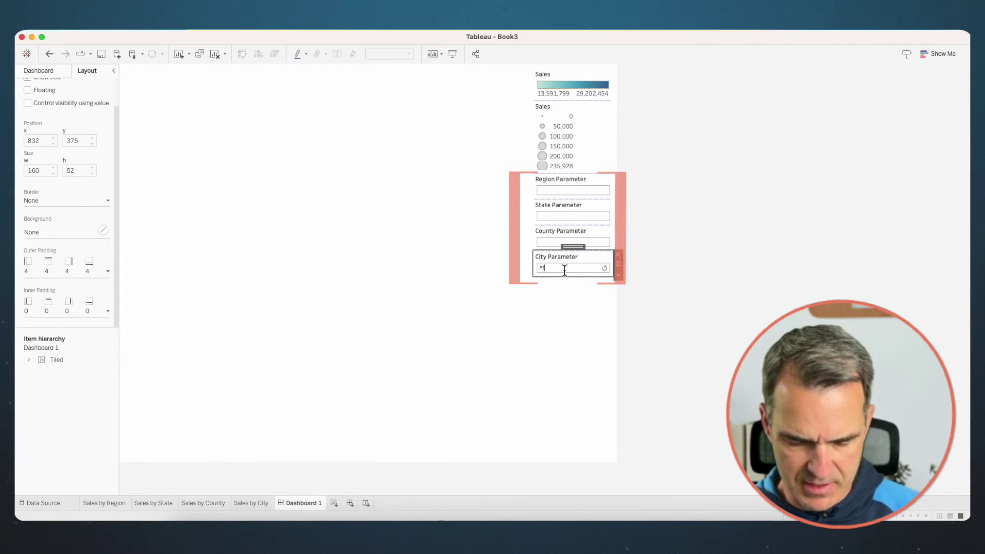
{"action": "key", "text": "Return"}
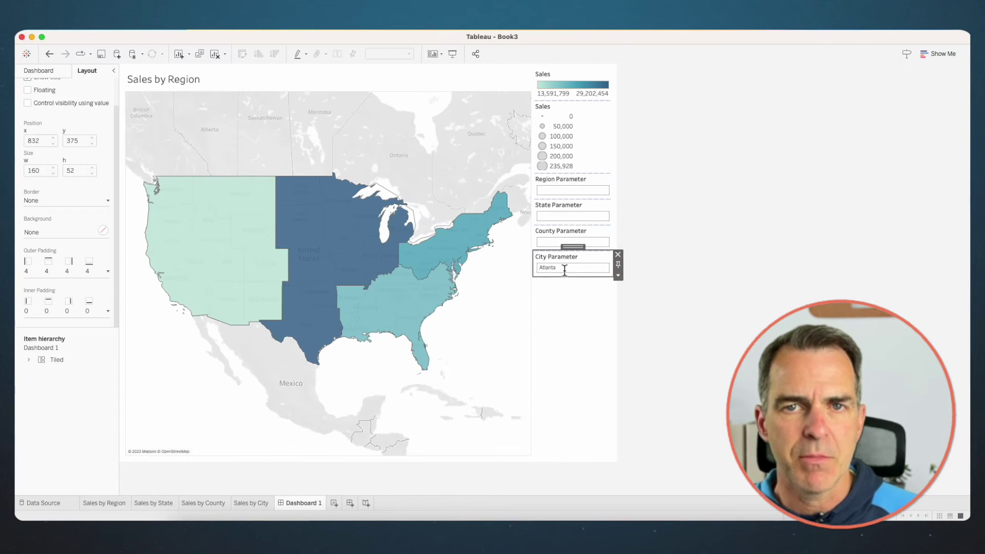
{"action": "left_click", "coordinate": [339, 226]}
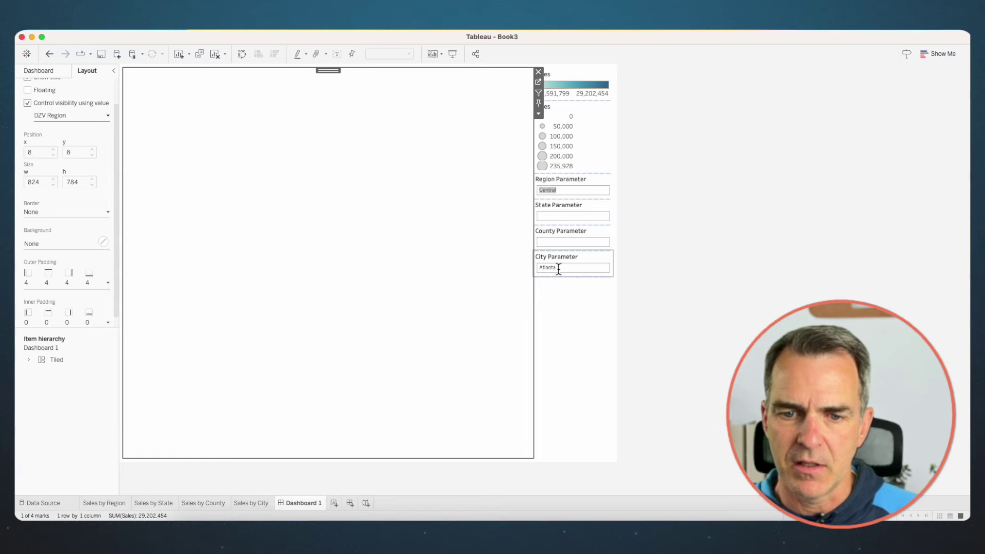
Step: Clear the City Parameter and test the drill-down from the Central region through Illinois and Mason county to the city of Colorado Springs
{"action": "left_click", "coordinate": [535, 268]}
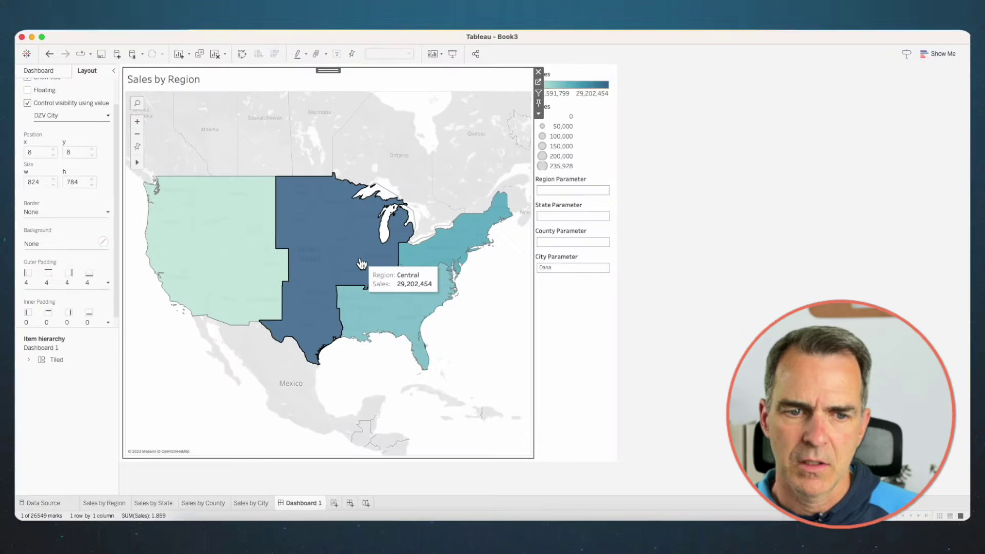
{"action": "left_click", "coordinate": [351, 277]}
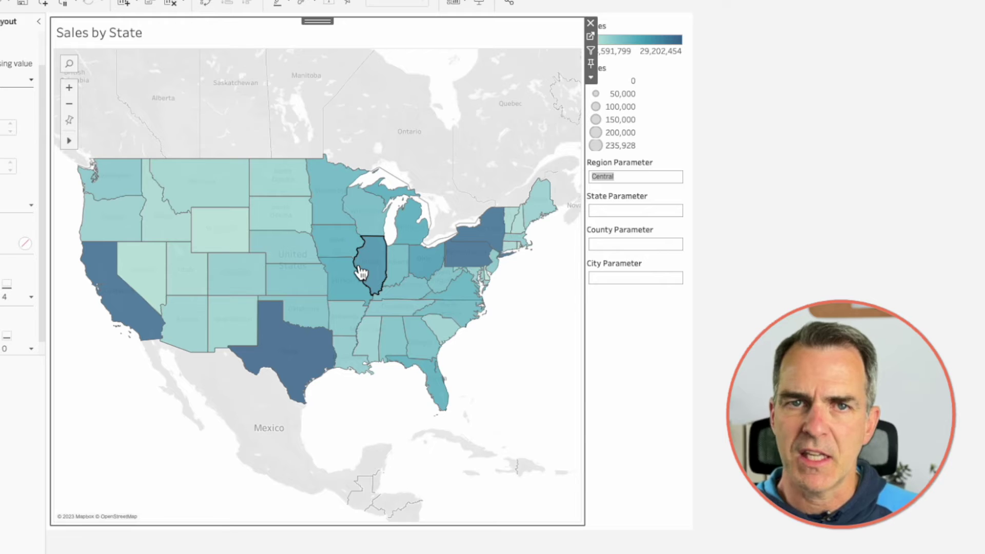
{"action": "left_click", "coordinate": [366, 268]}
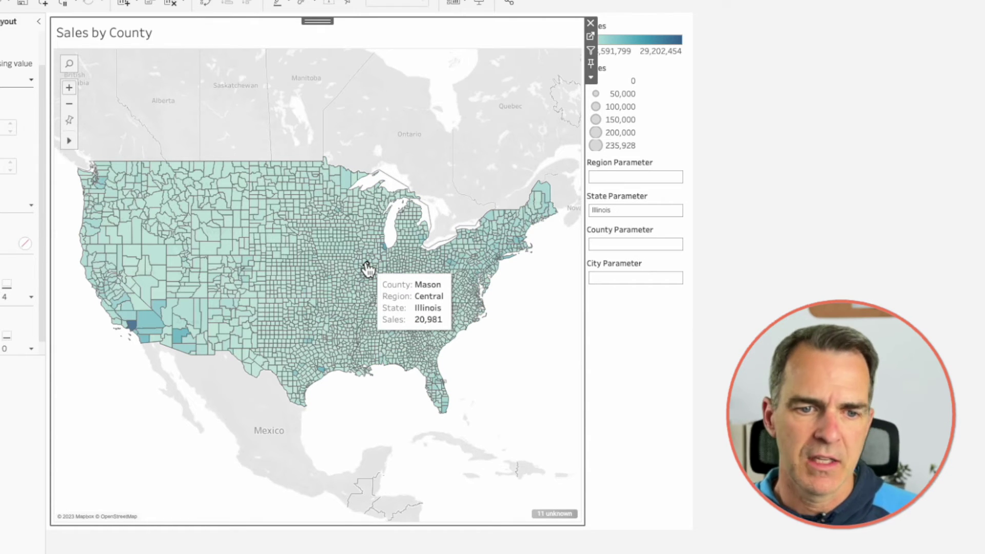
{"action": "left_click", "coordinate": [367, 269]}
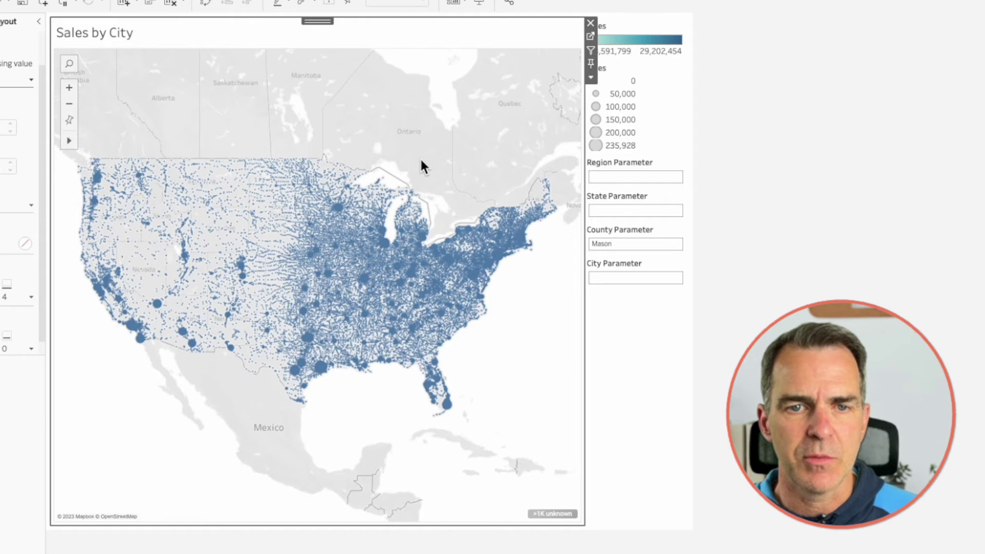
{"action": "left_click", "coordinate": [246, 277]}
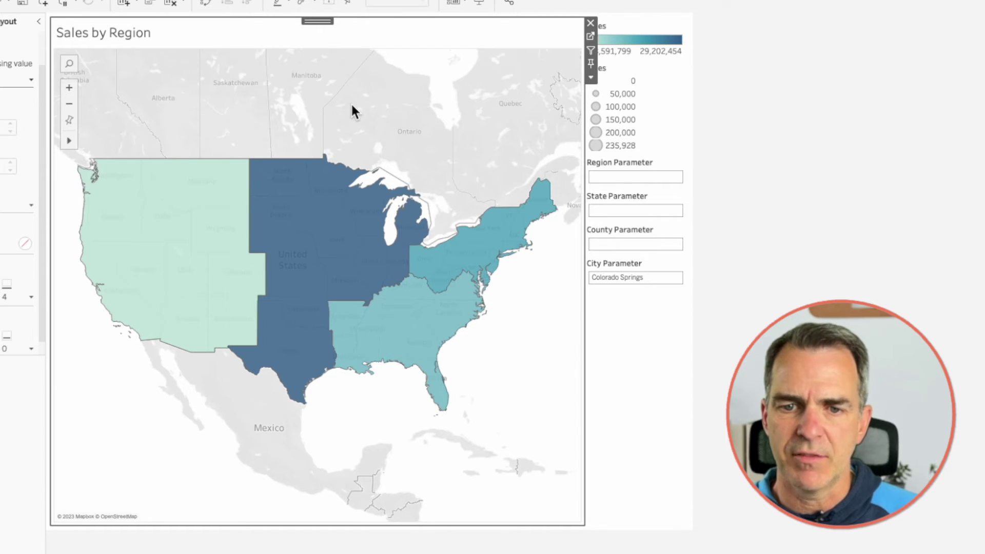
Step: Repeat the drill-down test from the Central region through Illinois and Livingston county to the city of Chenoa
{"action": "left_click", "coordinate": [330, 233]}
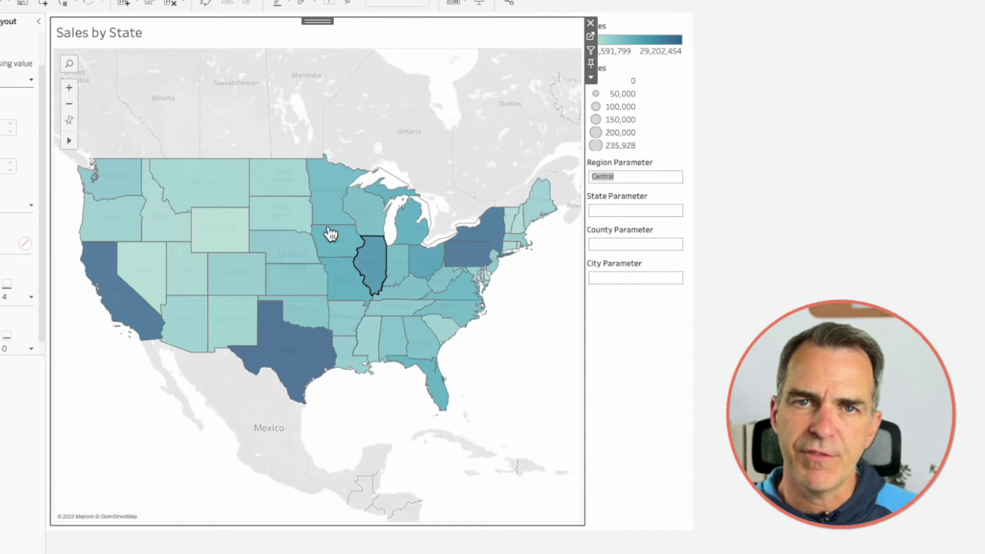
{"action": "left_click", "coordinate": [377, 260]}
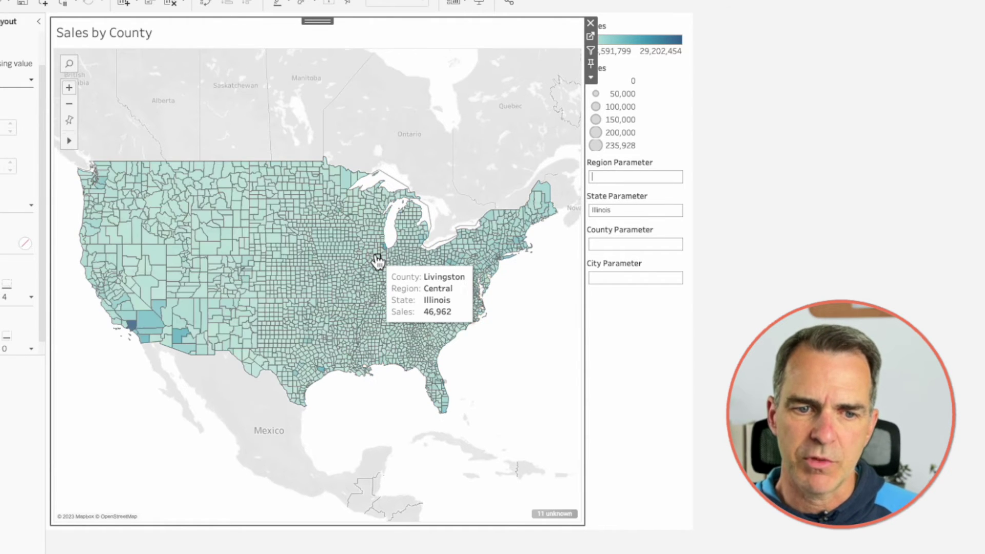
{"action": "left_click", "coordinate": [378, 260]}
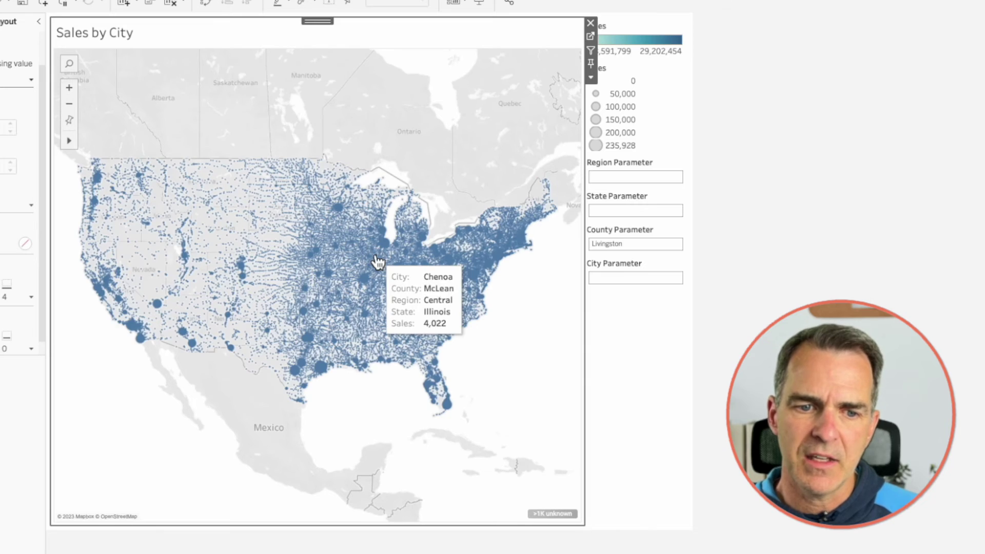
{"action": "left_click", "coordinate": [378, 261]}
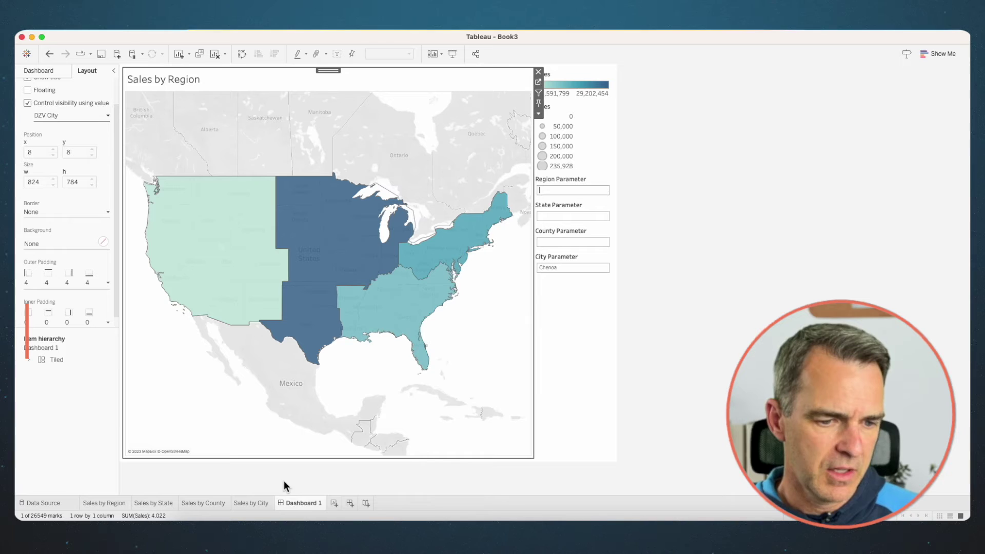
Step: On the Sales by Region sheet, duplicate the County, Region and State parameters together
{"action": "left_click", "coordinate": [101, 501]}
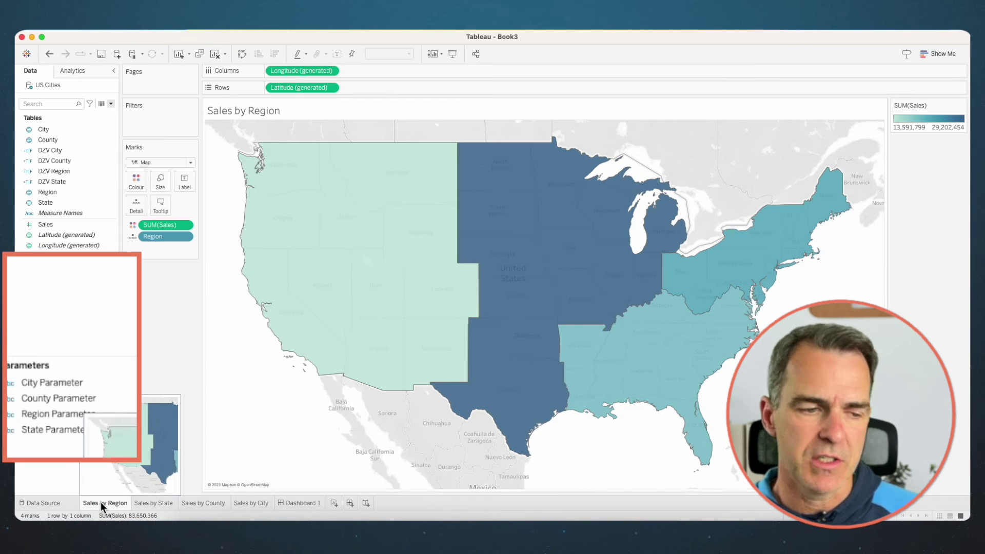
{"action": "left_click", "coordinate": [53, 396]}
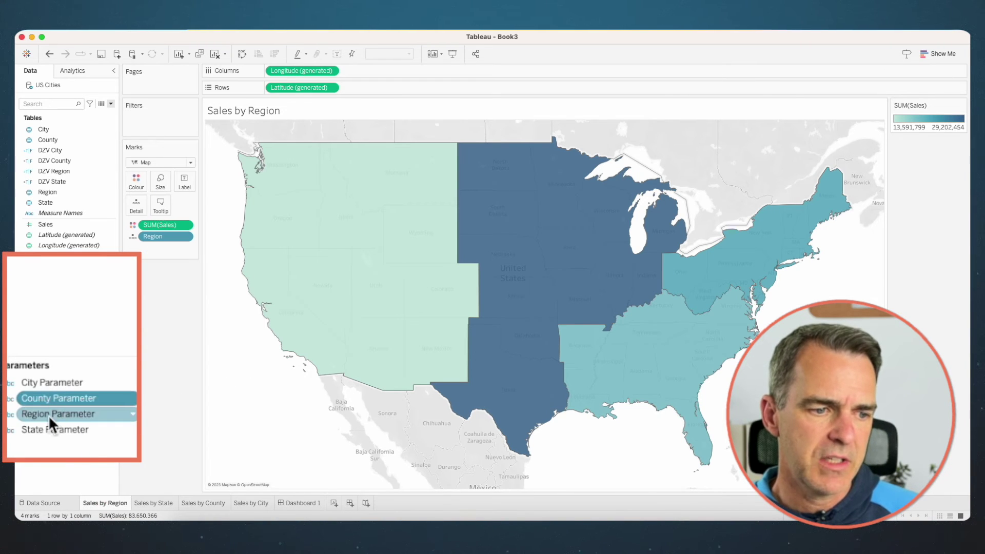
{"action": "left_click", "coordinate": [48, 415], "text": "shift"}
{"action": "left_click", "coordinate": [49, 427], "text": "shift"}
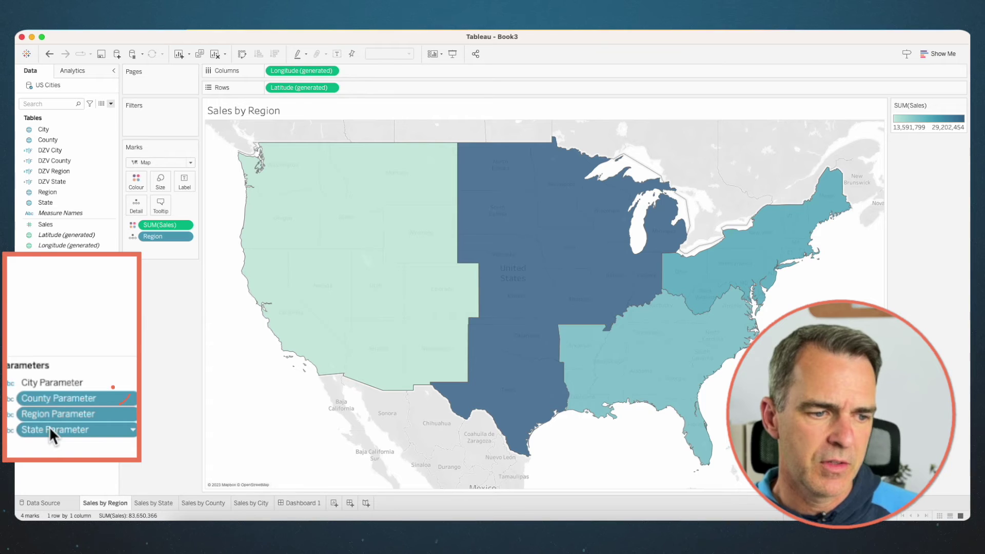
{"action": "right_click", "coordinate": [49, 426]}
{"action": "left_click", "coordinate": [77, 319]}
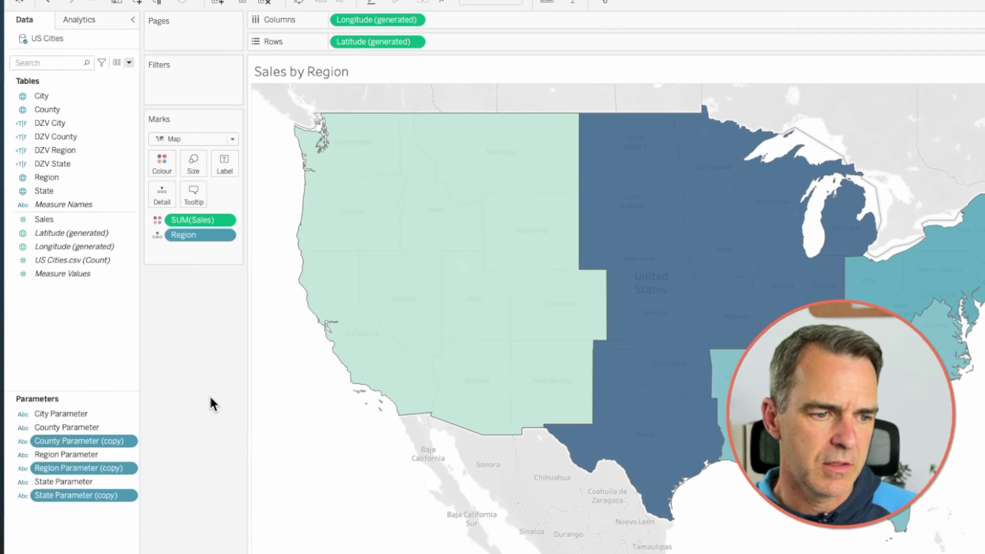
Step: Rename the copy of the County Parameter to County Filter
{"action": "right_click", "coordinate": [72, 442]}
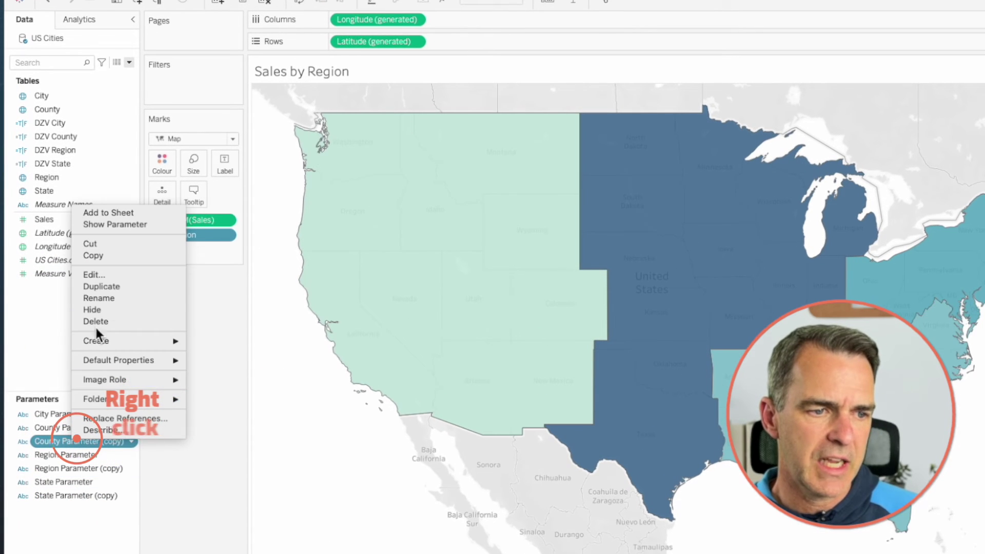
{"action": "left_click", "coordinate": [110, 304]}
{"action": "left_click", "coordinate": [115, 441]}
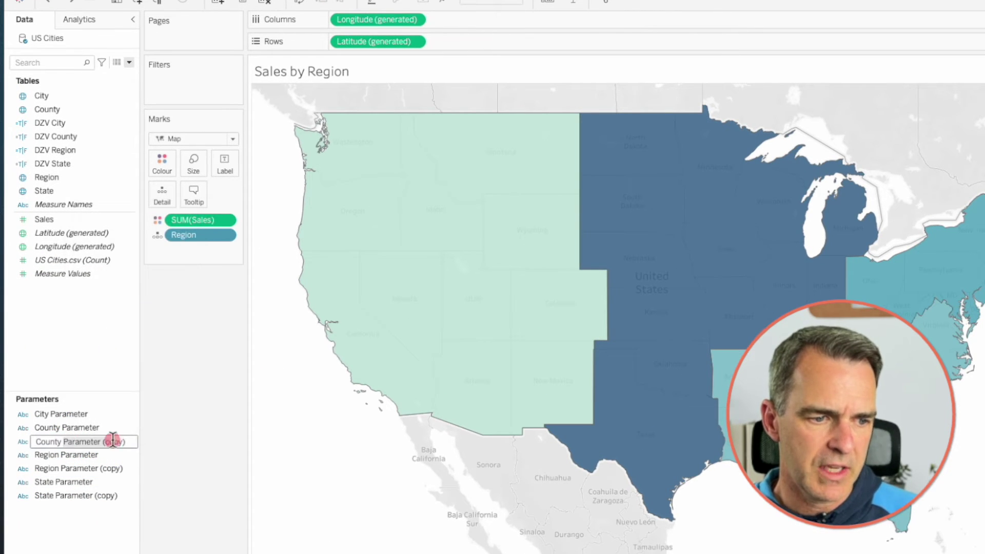
{"action": "key", "text": "ctrl+BackSpace"}
{"action": "key", "text": "ctrl+BackSpace"}
{"action": "key", "text": "ctrl+BackSpace"}
{"action": "type", "text": "Filter"}
{"action": "key", "text": "Return"}
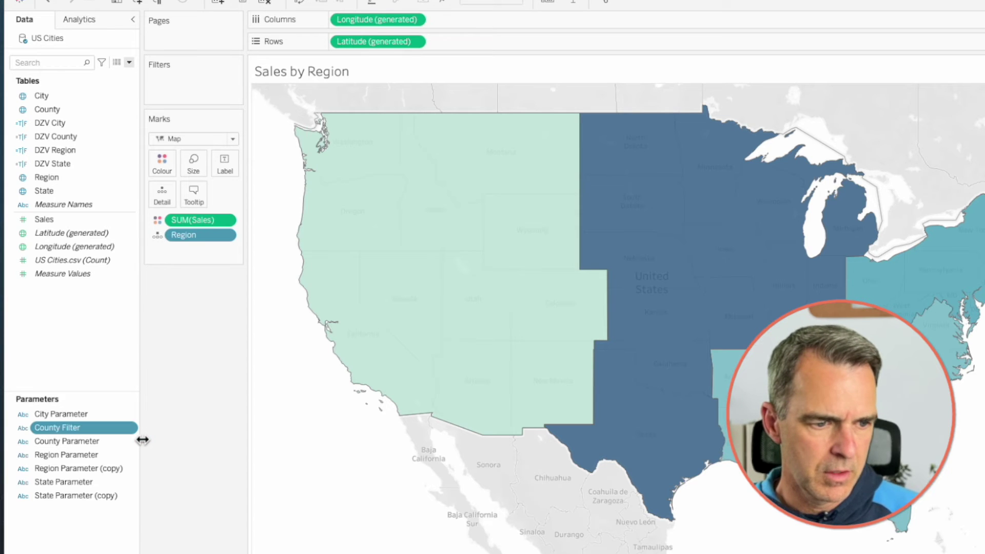
Step: Rename the copy of the Region Parameter to Region Filter
{"action": "right_click", "coordinate": [54, 469]}
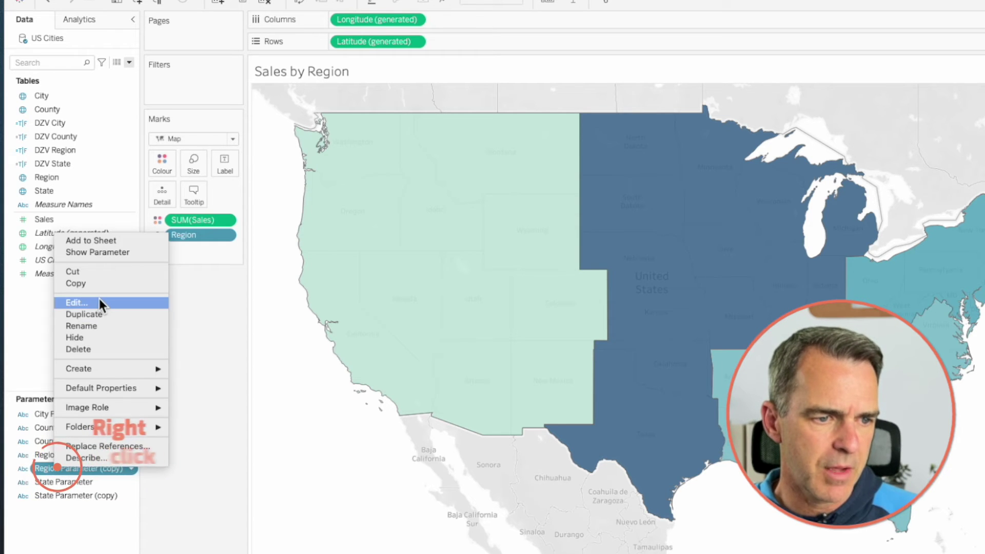
{"action": "left_click", "coordinate": [94, 327]}
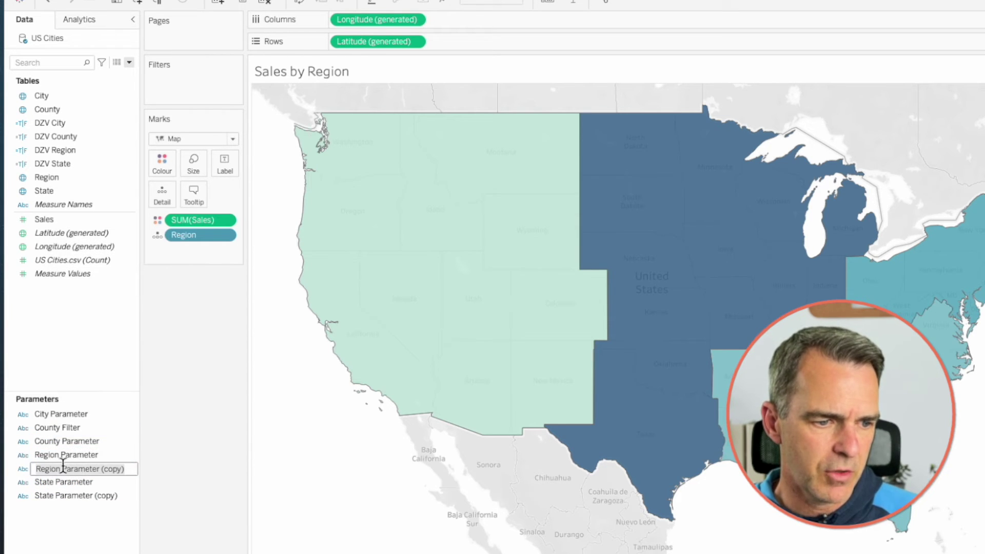
{"action": "type", "text": "Filter"}
{"action": "key", "text": "Return"}
Step: Rename the copy of the State Parameter to State Filter
{"action": "right_click", "coordinate": [89, 495]}
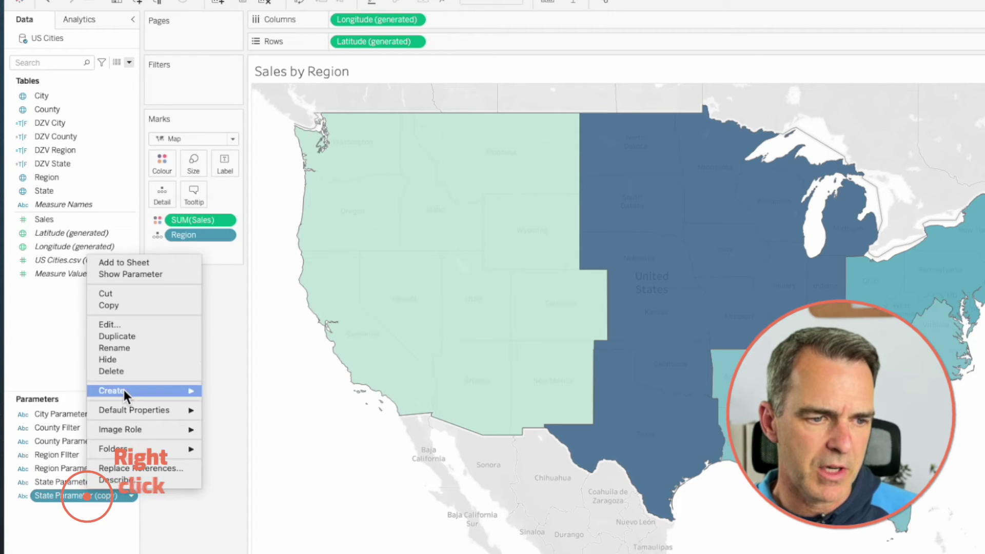
{"action": "left_click", "coordinate": [128, 350]}
{"action": "left_click", "coordinate": [73, 497]}
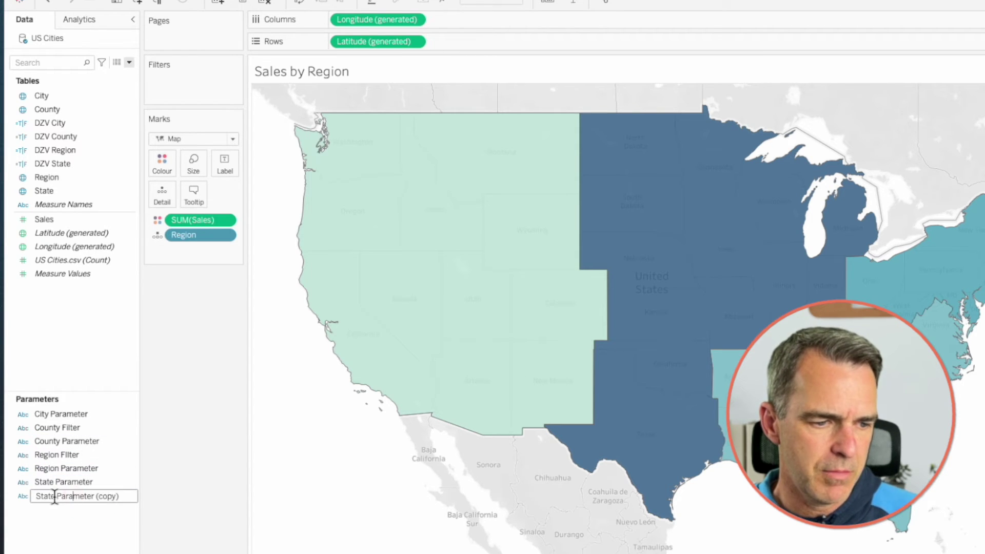
{"action": "left_click_drag", "start_coordinate": [57, 496], "coordinate": [155, 503]}
{"action": "type", "text": "Filter"}
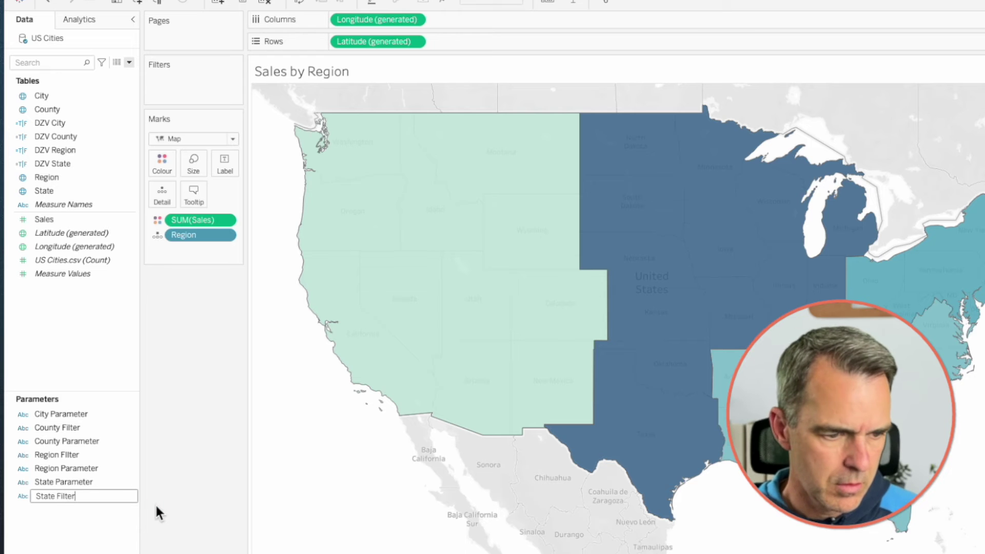
{"action": "key", "text": "Return"}
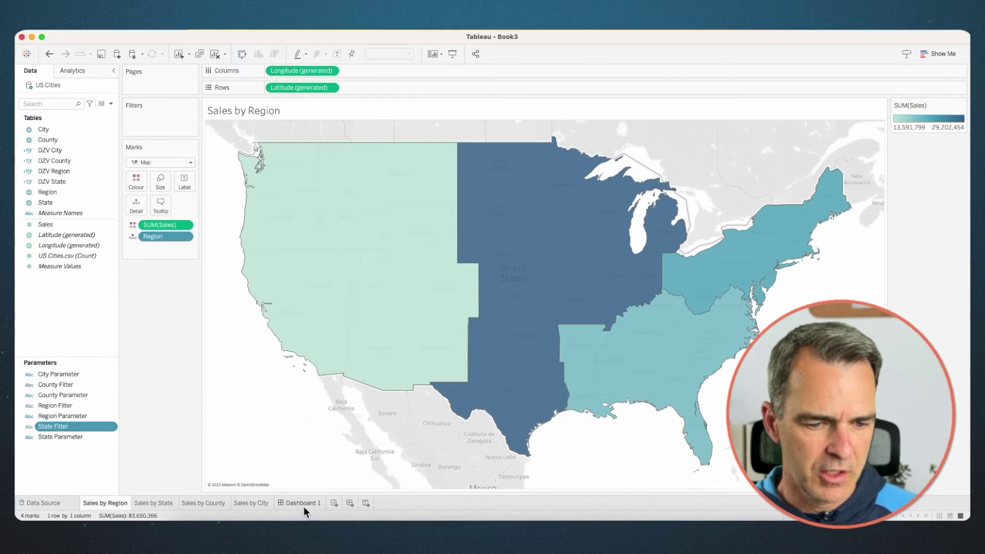
Step: Show the Region Filter, State Filter and County Filter parameter controls on Dashboard 1
{"action": "left_click", "coordinate": [303, 503]}
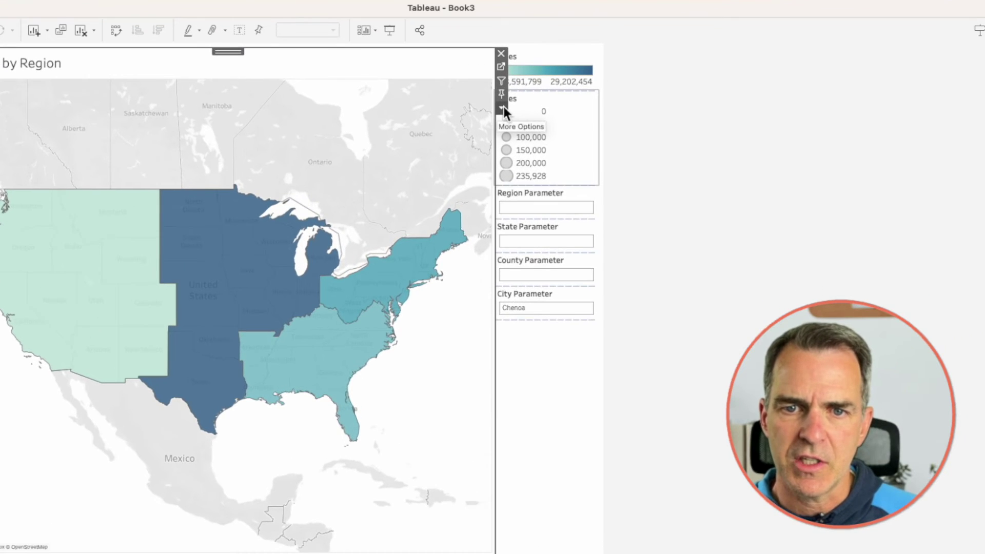
{"action": "left_click", "coordinate": [538, 113]}
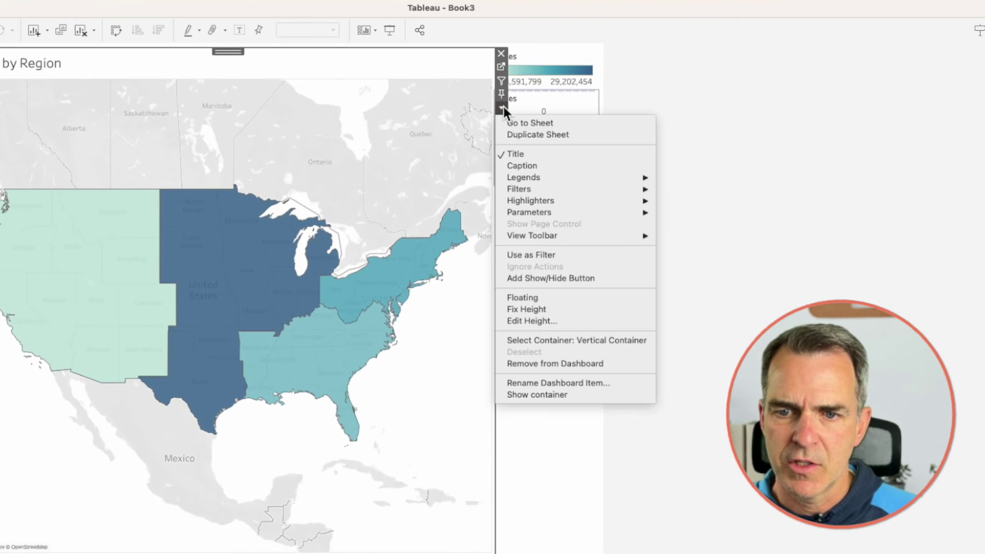
{"action": "mouse_move", "coordinate": [636, 193]}
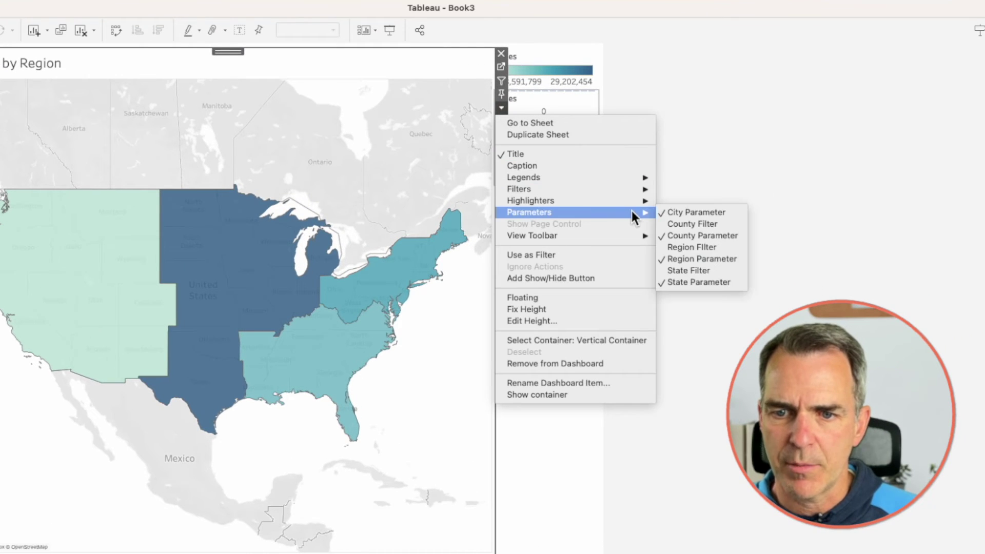
{"action": "left_click", "coordinate": [676, 247]}
{"action": "left_click", "coordinate": [501, 108]}
{"action": "mouse_move", "coordinate": [636, 212]}
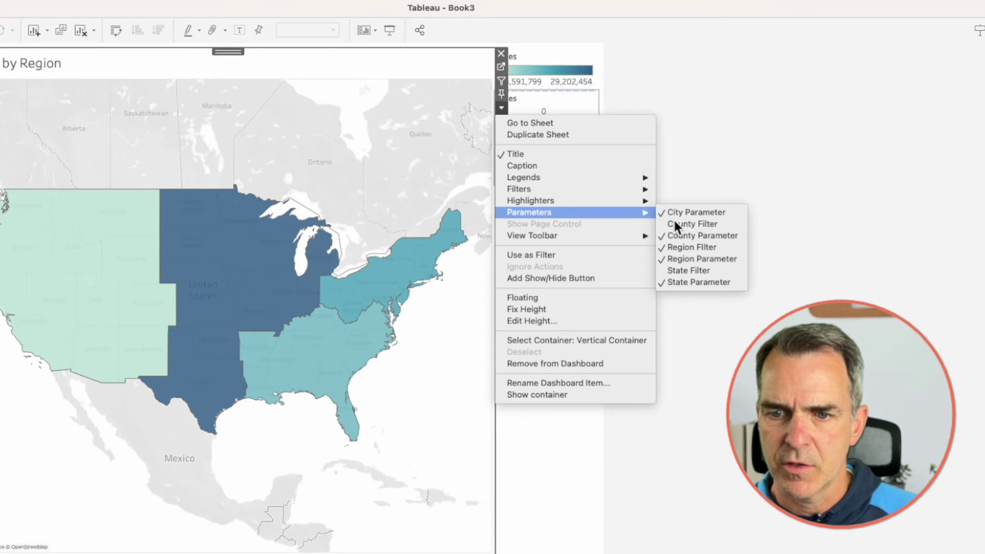
{"action": "left_click", "coordinate": [690, 271]}
{"action": "left_click", "coordinate": [502, 109]}
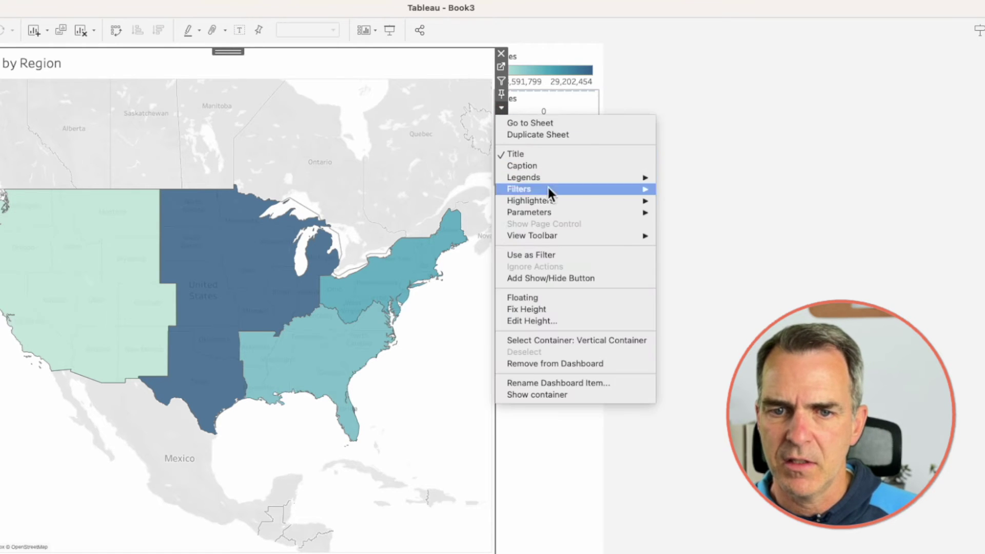
{"action": "mouse_move", "coordinate": [631, 212]}
{"action": "left_click", "coordinate": [703, 224]}
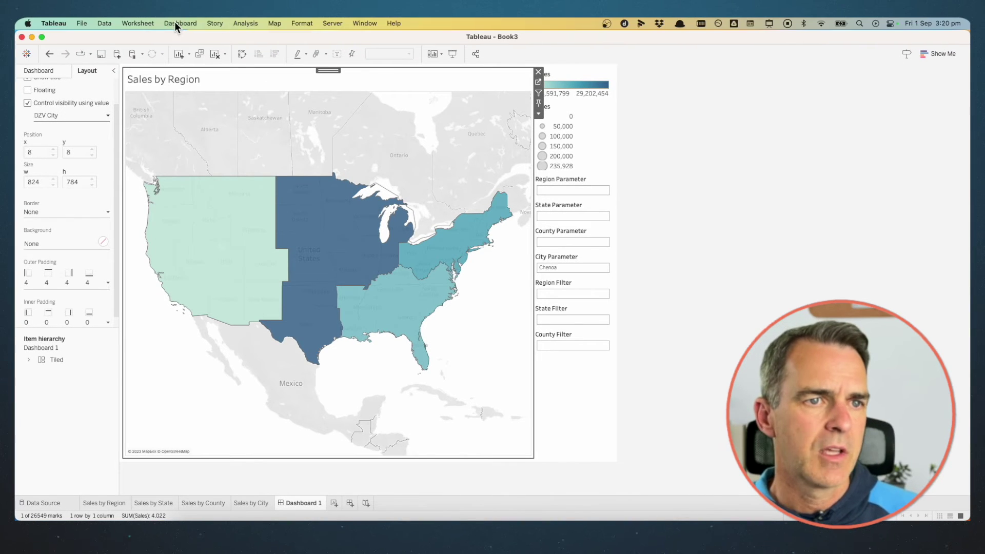
Step: Add a change-parameter dashboard action named Region Filter with only Sales by Region as its source sheet
{"action": "left_click", "coordinate": [180, 23]}
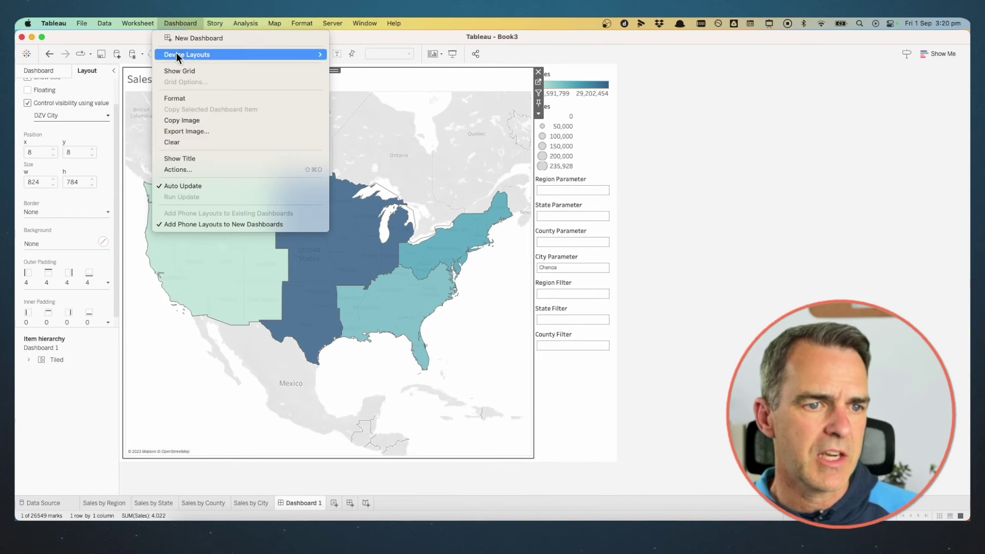
{"action": "left_click", "coordinate": [191, 171]}
{"action": "left_click", "coordinate": [331, 358]}
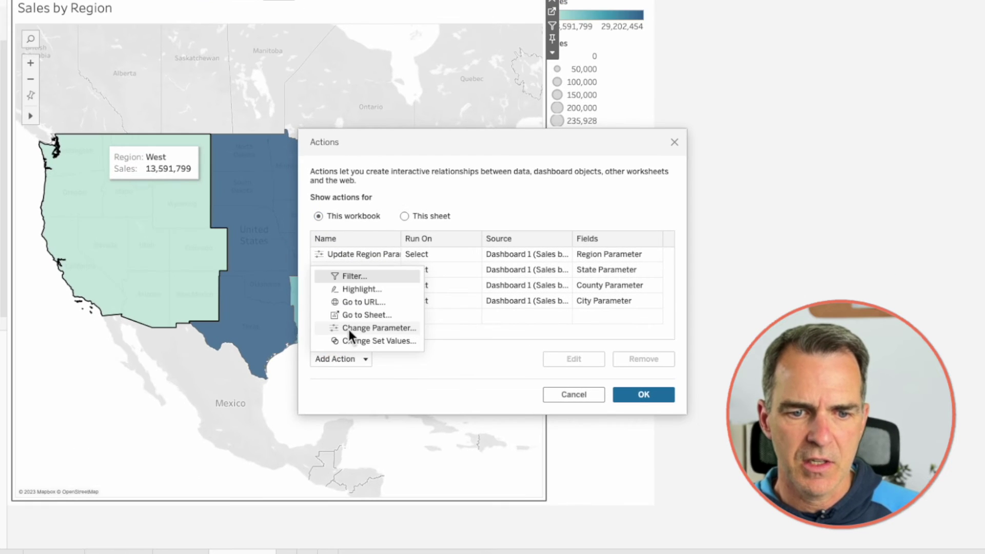
{"action": "left_click", "coordinate": [347, 327]}
{"action": "type", "text": "Region Filter"}
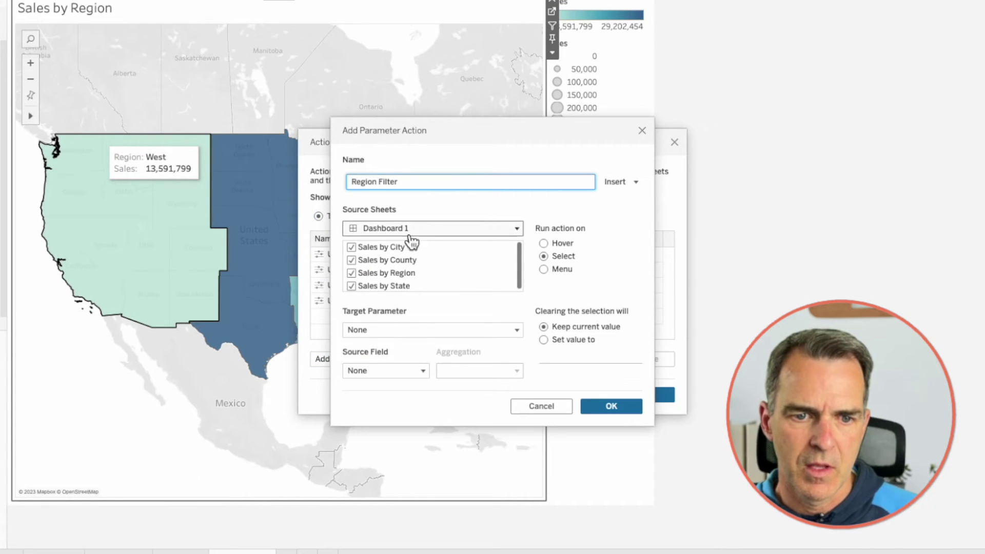
{"action": "left_click", "coordinate": [351, 247]}
{"action": "left_click", "coordinate": [351, 260]}
{"action": "left_click", "coordinate": [351, 285]}
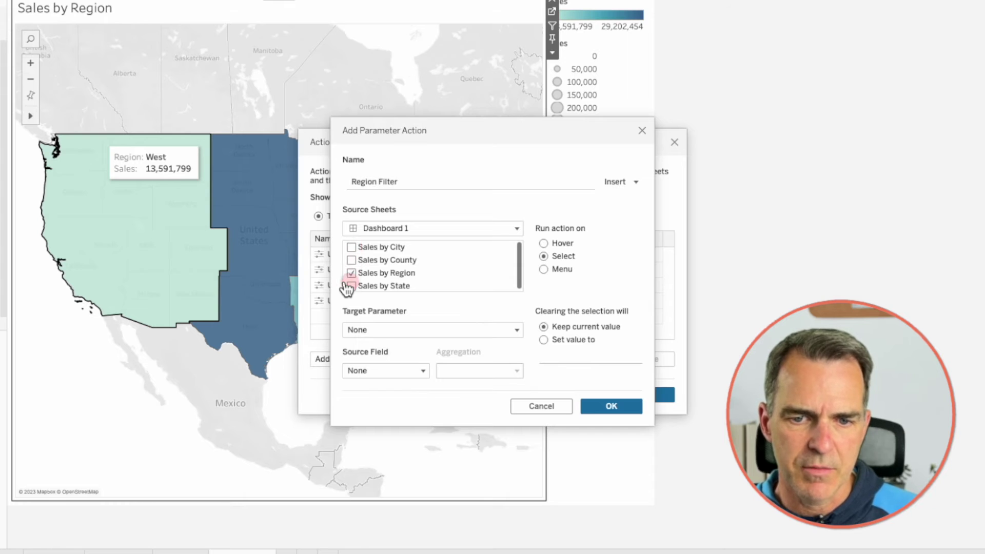
Step: Target the action at the Region Filter parameter with Region (US Cities) as source field, and save it
{"action": "left_click", "coordinate": [379, 334]}
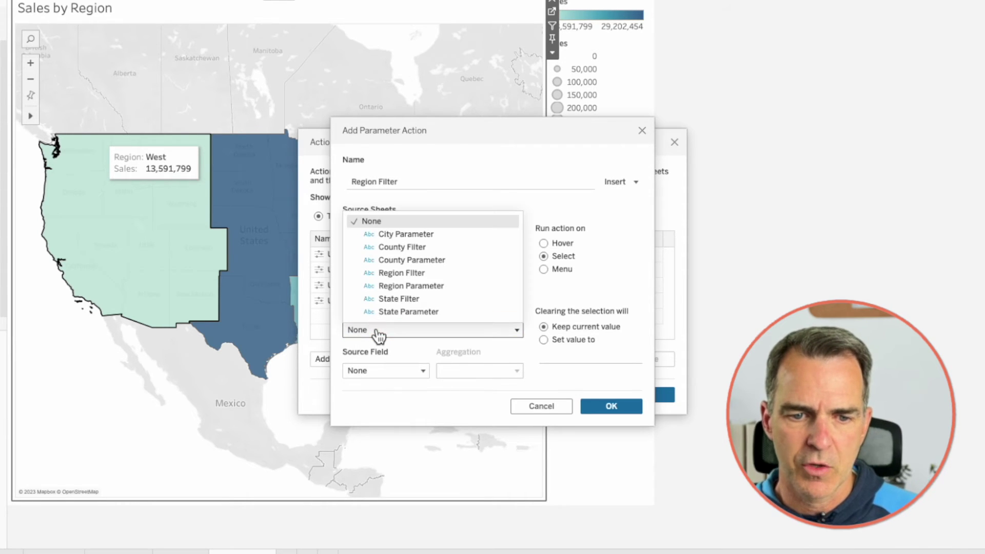
{"action": "left_click", "coordinate": [393, 273]}
{"action": "left_click", "coordinate": [375, 372]}
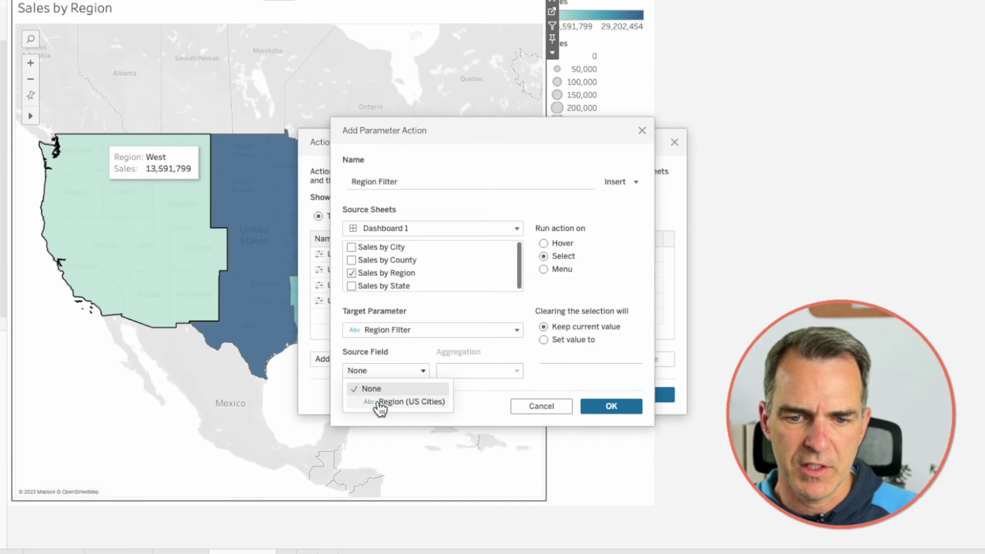
{"action": "left_click", "coordinate": [379, 402]}
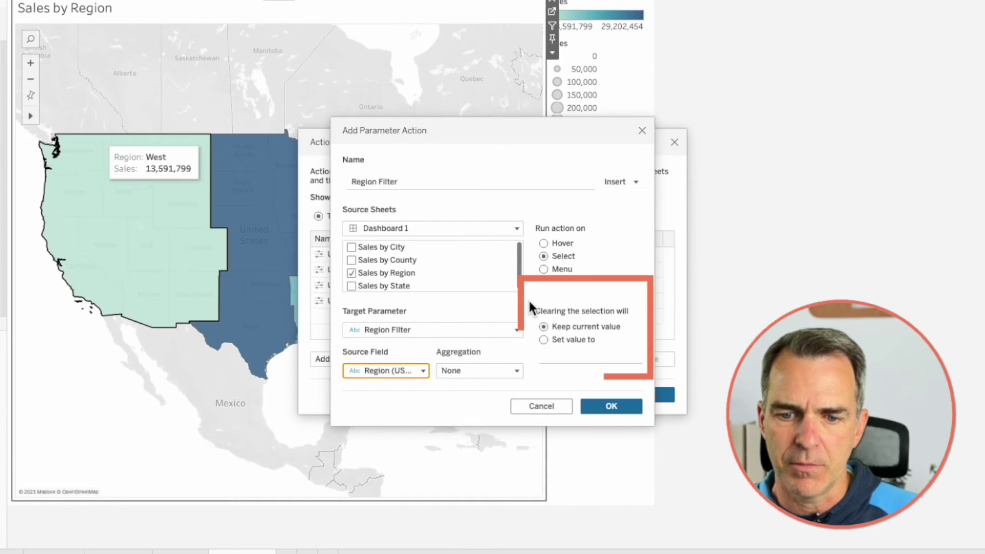
{"action": "left_click", "coordinate": [610, 406]}
Step: Add a change-parameter action named State Filter with only Sales by State as its source sheet
{"action": "left_click", "coordinate": [348, 359]}
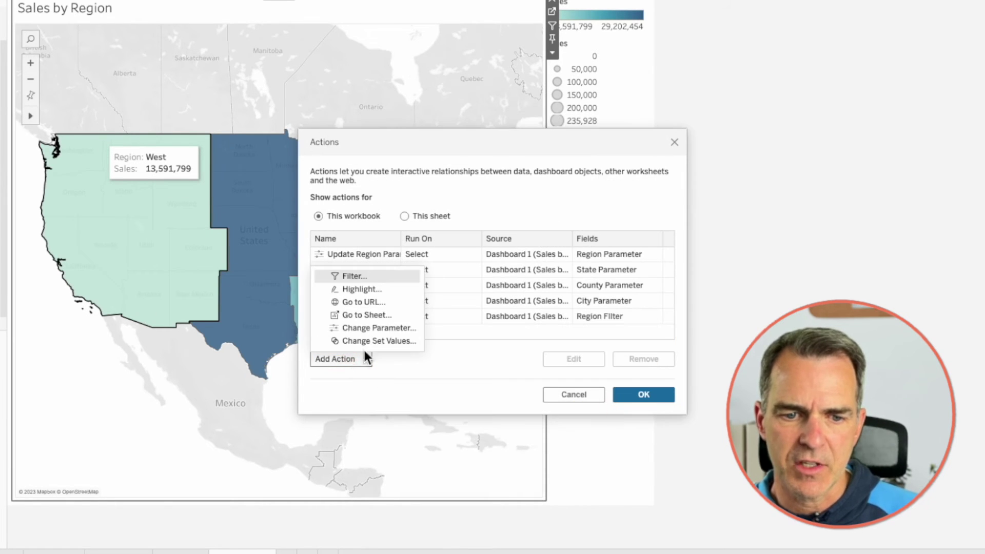
{"action": "left_click", "coordinate": [375, 328]}
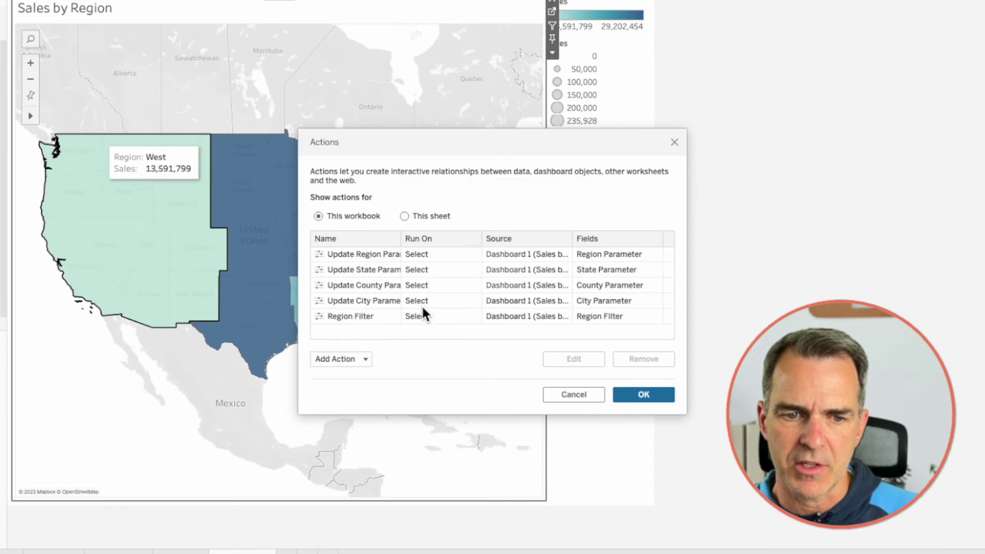
{"action": "type", "text": "State"}
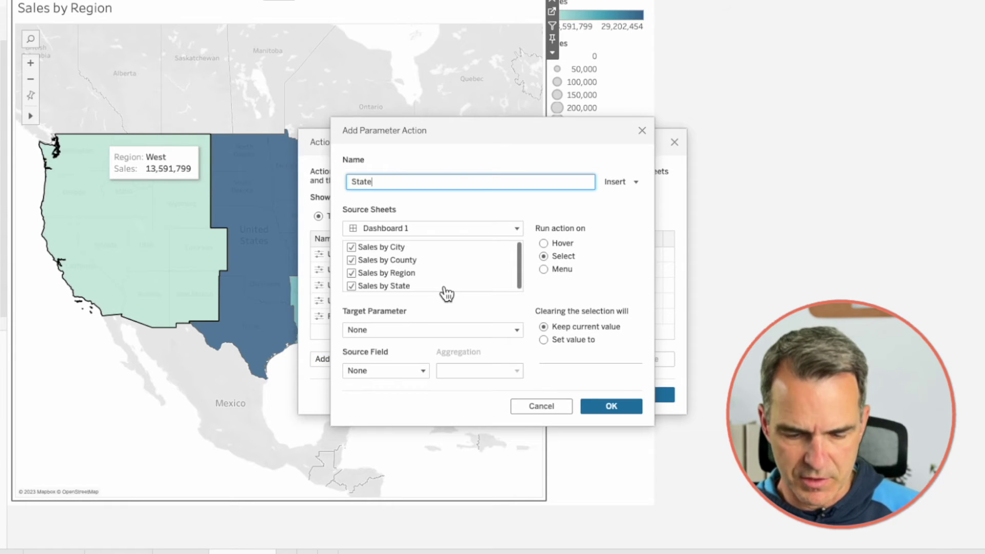
{"action": "type", "text": " Filter"}
{"action": "left_click", "coordinate": [352, 247]}
{"action": "left_click", "coordinate": [351, 248]}
{"action": "left_click", "coordinate": [352, 272]}
Step: Target the action at the State Filter parameter with State (US Cities) as source field, and save it
{"action": "left_click", "coordinate": [424, 330]}
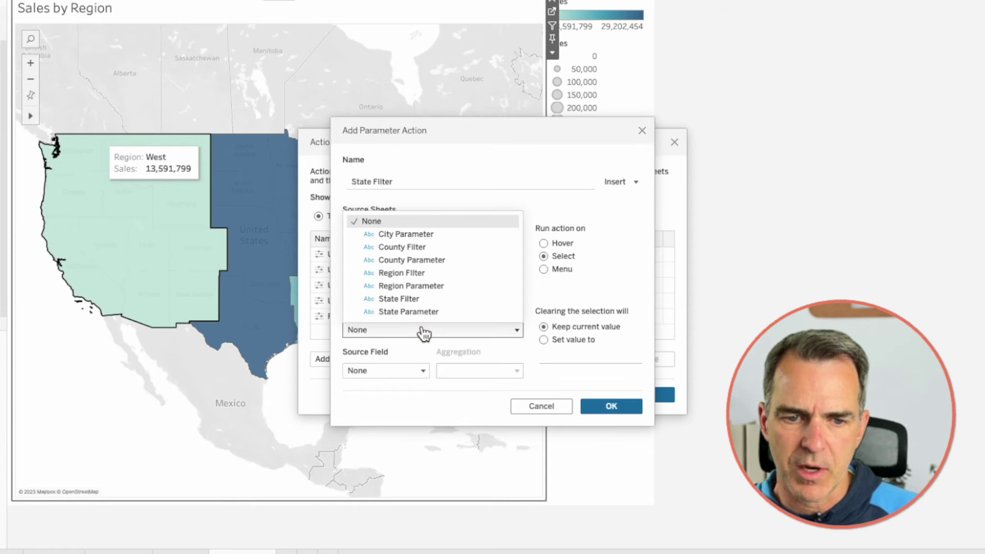
{"action": "left_click", "coordinate": [408, 299]}
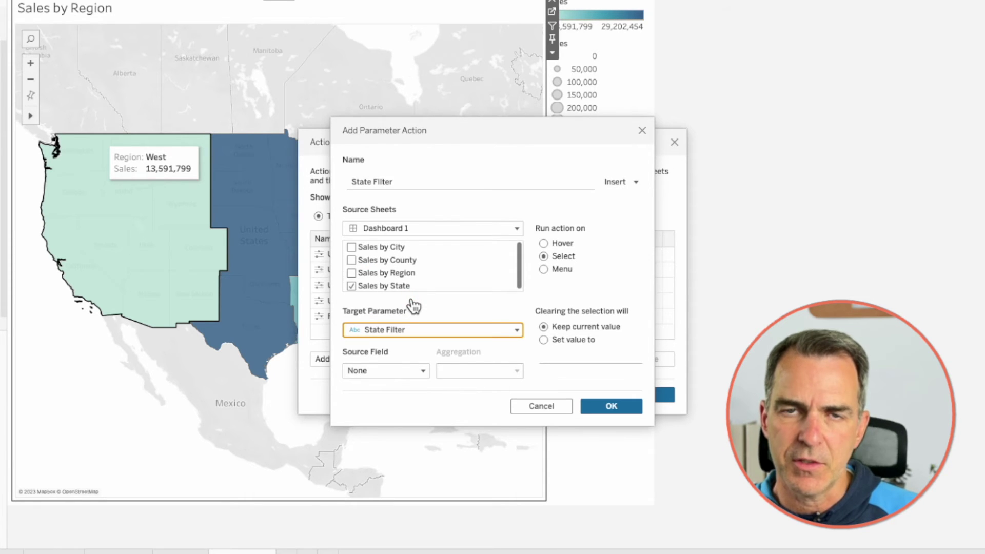
{"action": "left_click", "coordinate": [392, 373]}
{"action": "left_click", "coordinate": [391, 358]}
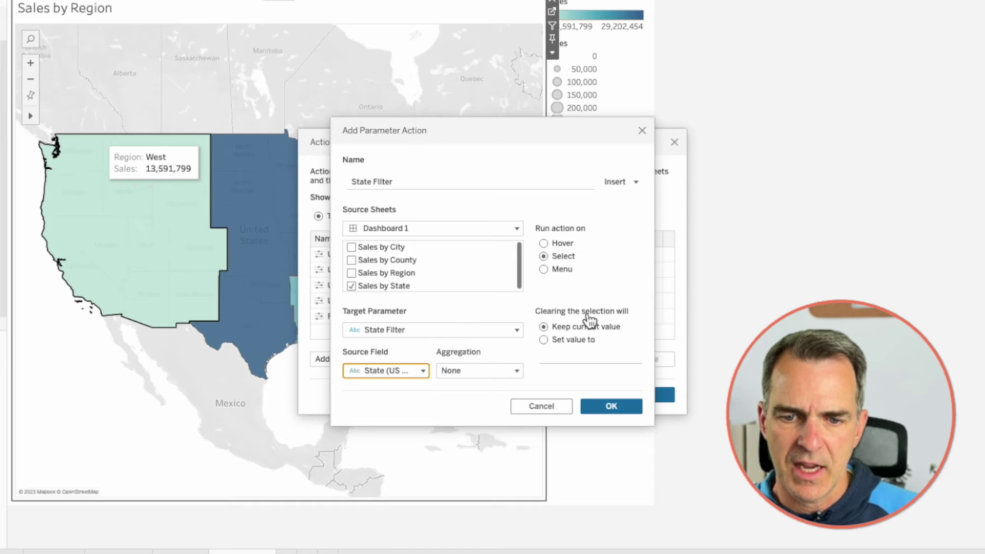
{"action": "left_click", "coordinate": [611, 406]}
Step: Add a change-parameter action named County Filter with only Sales by County as its source sheet
{"action": "left_click", "coordinate": [361, 359]}
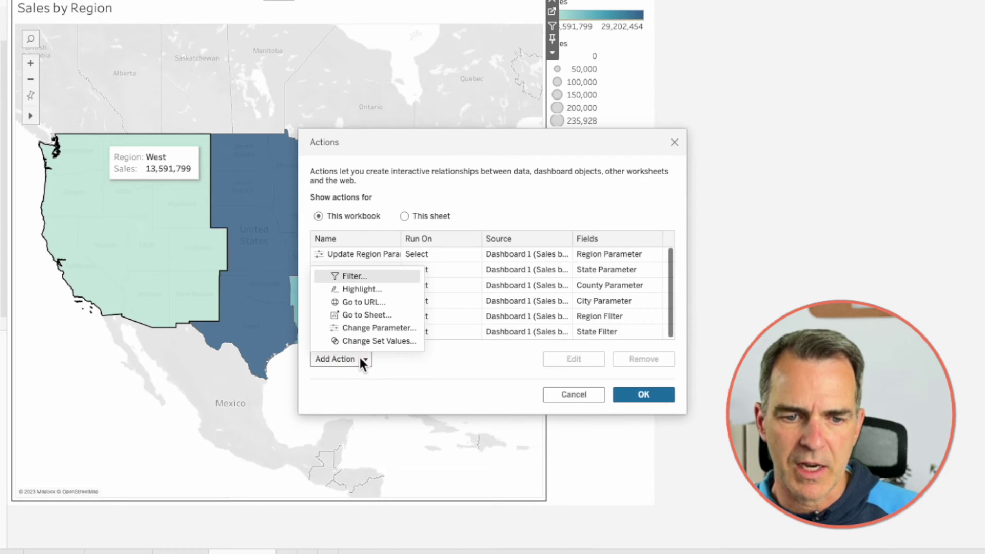
{"action": "left_click", "coordinate": [362, 328]}
{"action": "type", "text": "County Filter"}
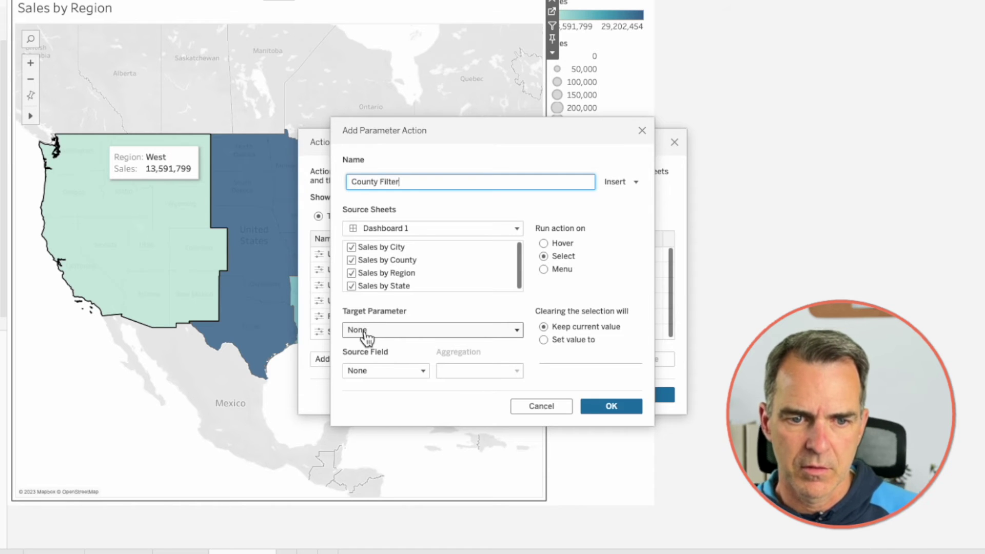
{"action": "left_click", "coordinate": [352, 247]}
{"action": "left_click", "coordinate": [352, 273]}
{"action": "left_click", "coordinate": [351, 285]}
Step: Target the action at the County Filter parameter with County (US Cities) as source field, and save all the dashboard actions
{"action": "left_click", "coordinate": [368, 331]}
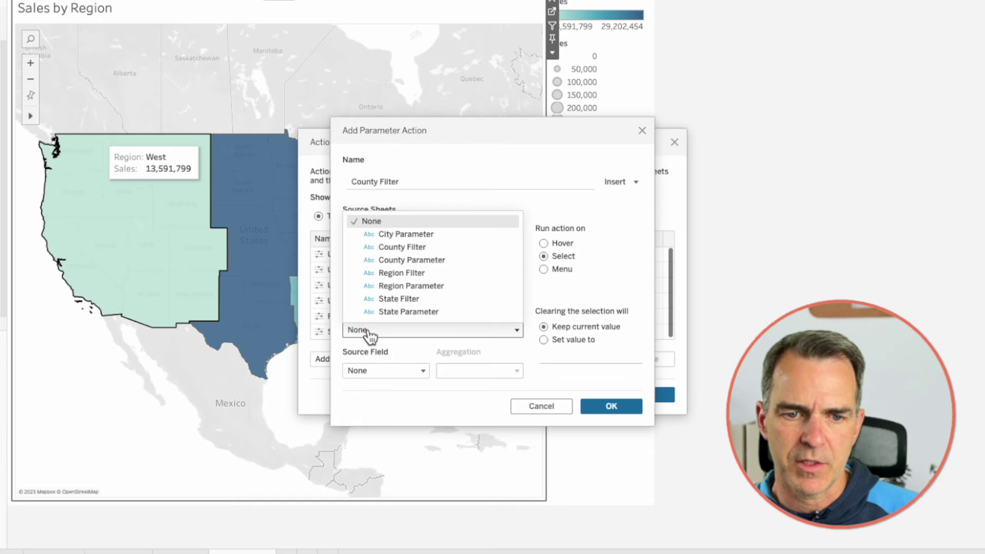
{"action": "left_click", "coordinate": [394, 247]}
{"action": "left_click", "coordinate": [370, 371]}
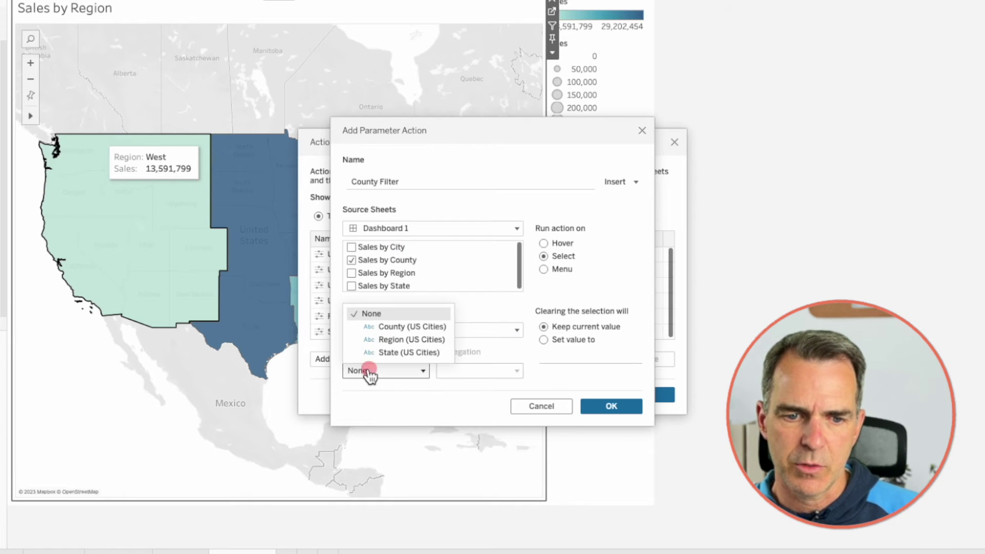
{"action": "left_click", "coordinate": [387, 326]}
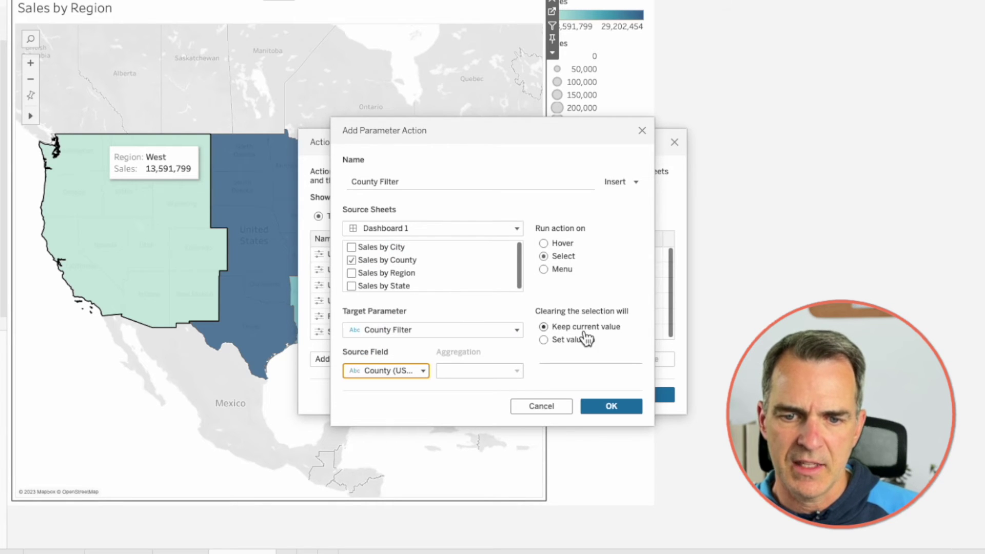
{"action": "left_click", "coordinate": [611, 405]}
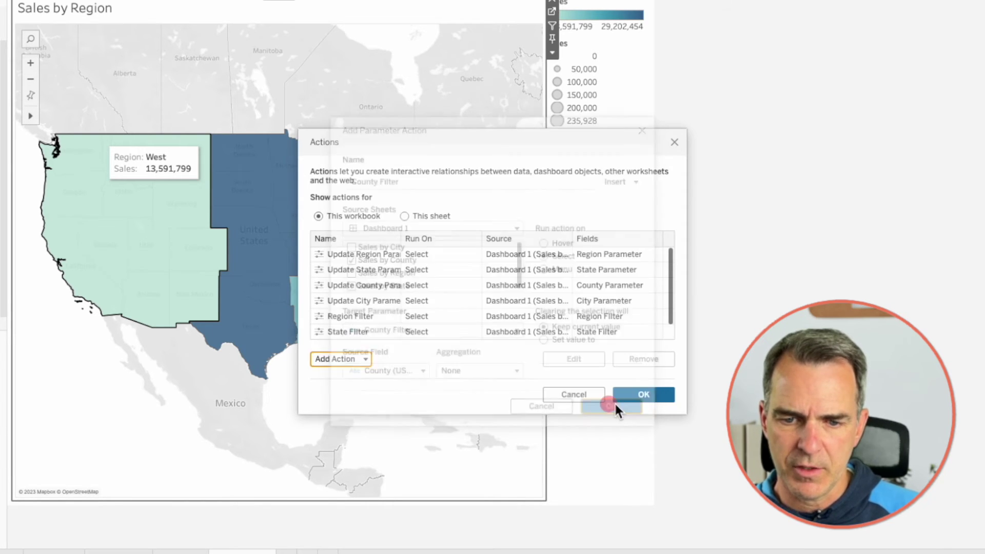
{"action": "left_click", "coordinate": [643, 395]}
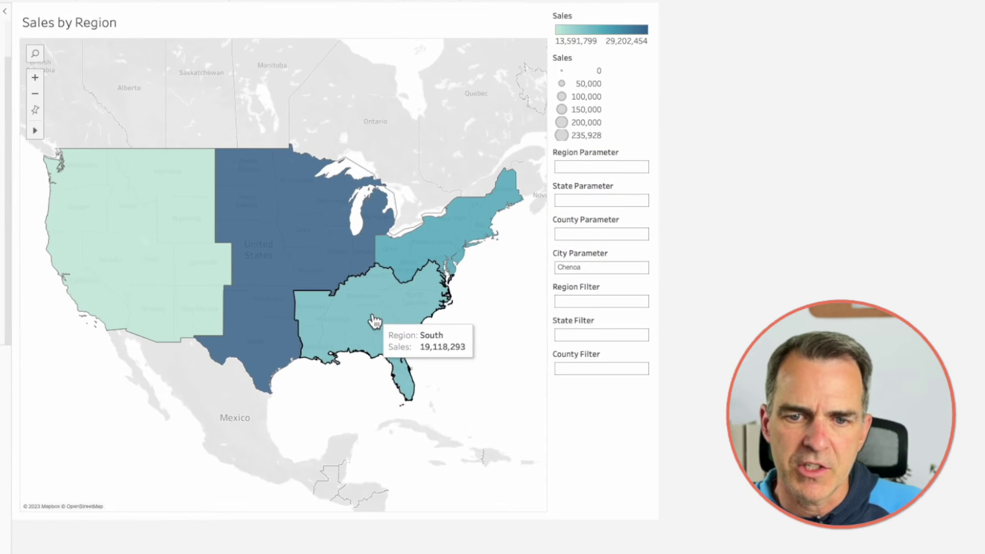
Step: Test the drill-down by selecting the South region, Pennsylvania, Henderson county and Chicago, checking the parameter controls at each level
{"action": "left_click", "coordinate": [374, 313]}
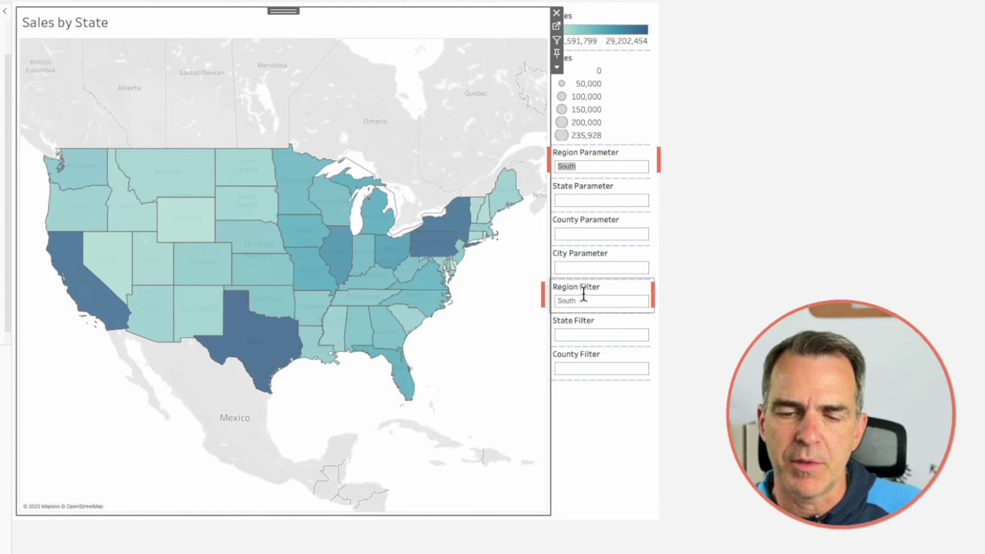
{"action": "left_click", "coordinate": [439, 248]}
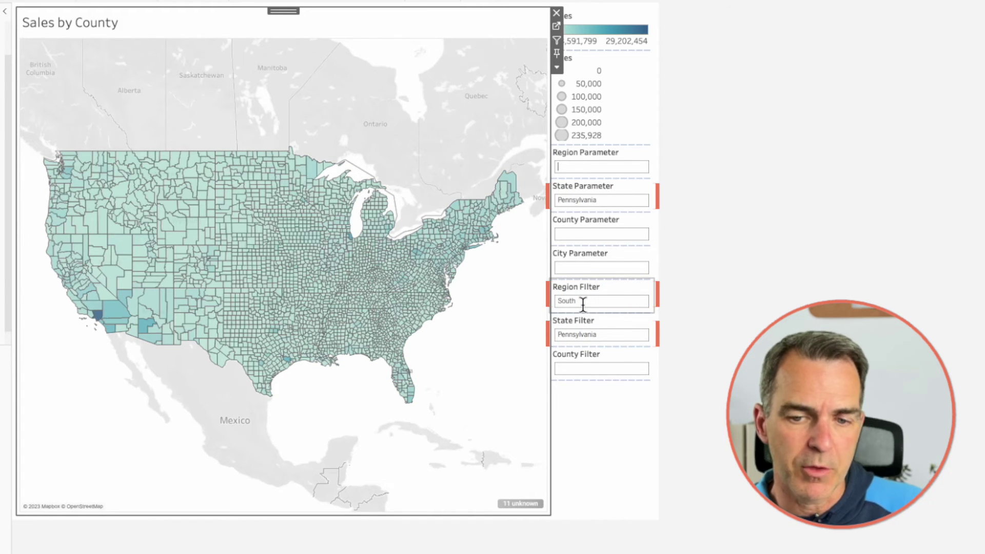
{"action": "left_click", "coordinate": [345, 306]}
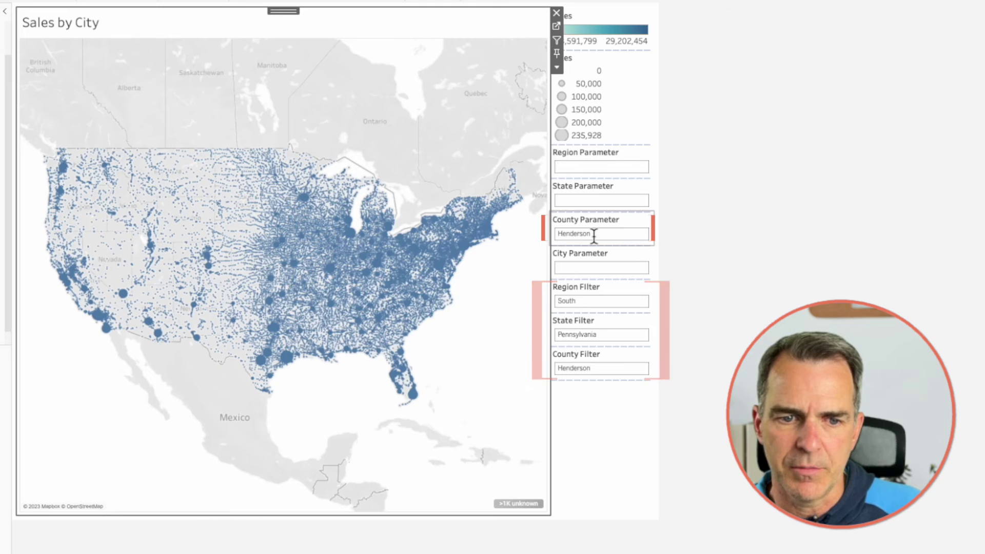
{"action": "left_click", "coordinate": [350, 237]}
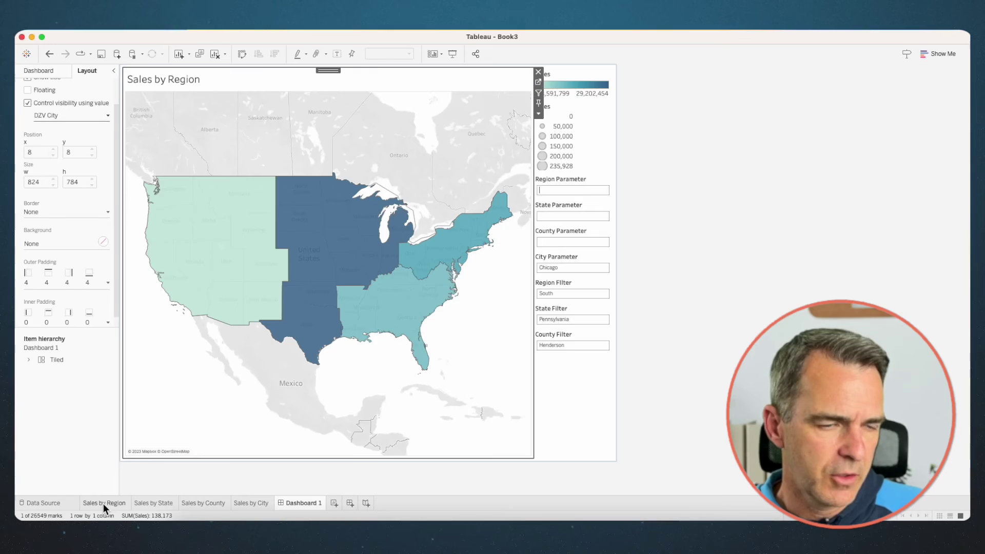
Step: On the Sales by Region sheet, create a calculated field named Region Filter that tests whether Region equals the Region Filter parameter
{"action": "left_click", "coordinate": [103, 503]}
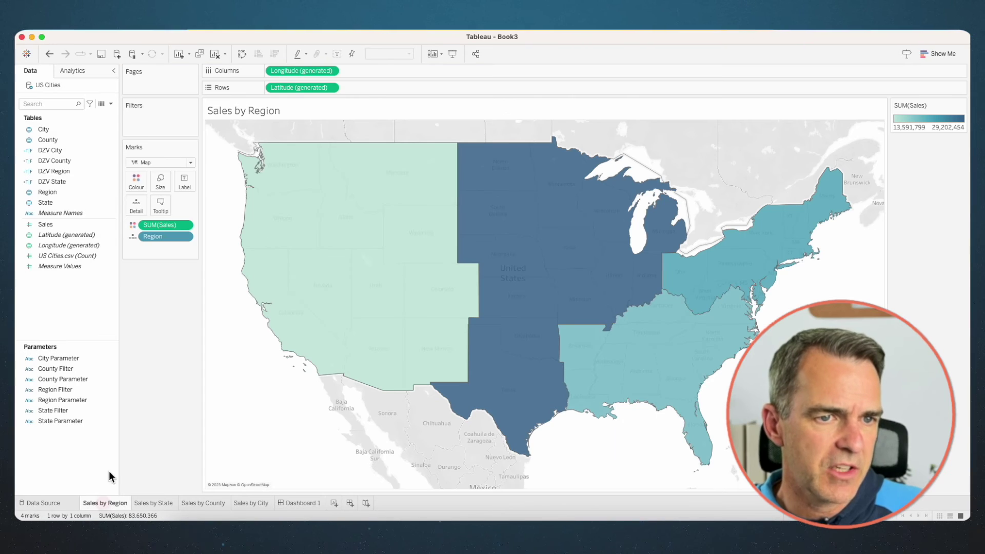
{"action": "left_click", "coordinate": [110, 103]}
{"action": "left_click", "coordinate": [103, 114]}
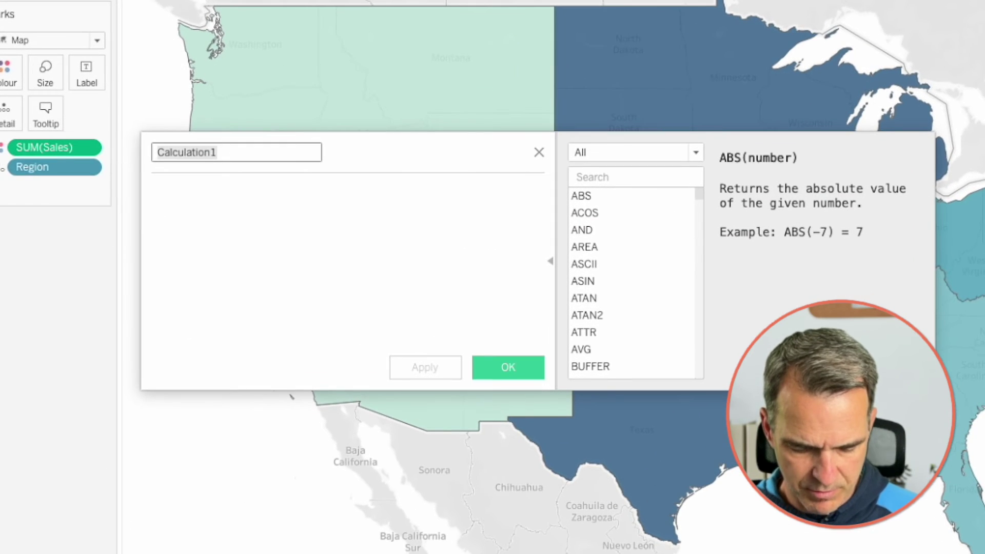
{"action": "type", "text": "Region Filter"}
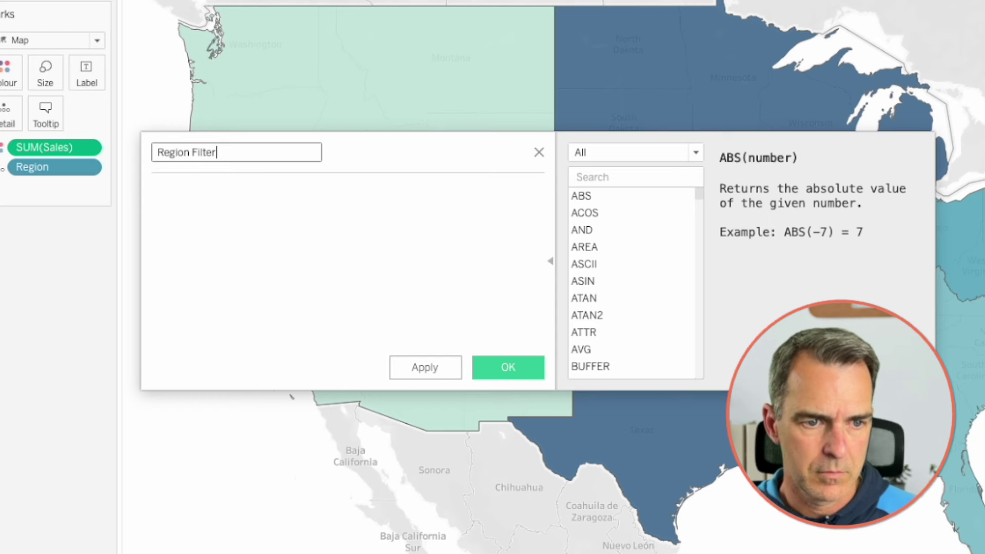
{"action": "left_click", "coordinate": [241, 236]}
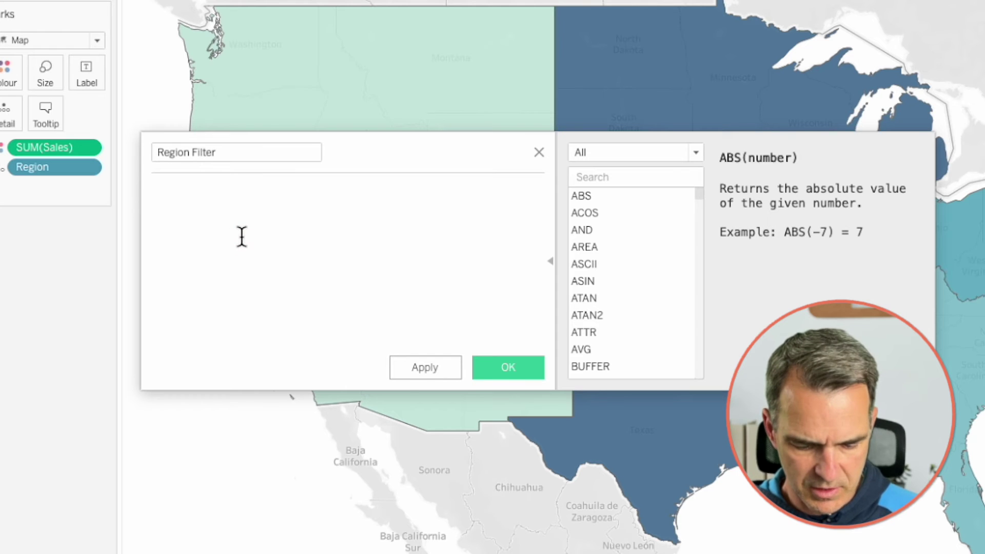
{"action": "type", "text": "region"}
{"action": "key", "text": "Return"}
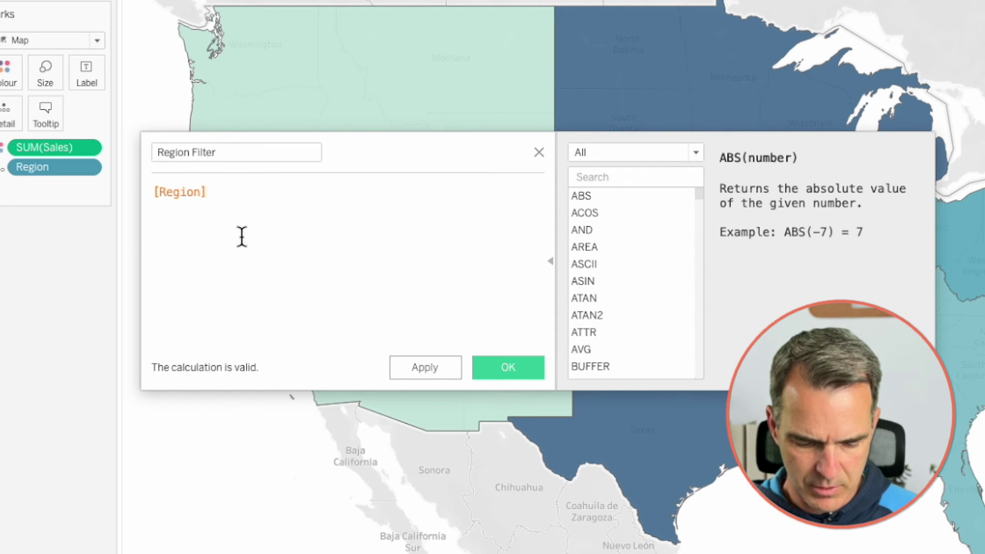
{"action": "type", "text": "=reg"}
{"action": "left_click", "coordinate": [274, 295]}
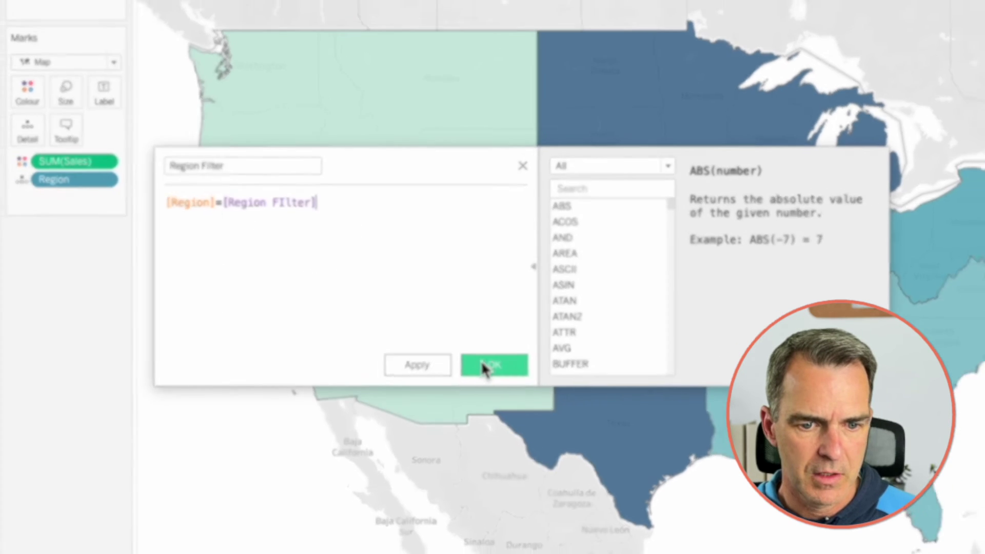
{"action": "left_click", "coordinate": [482, 361]}
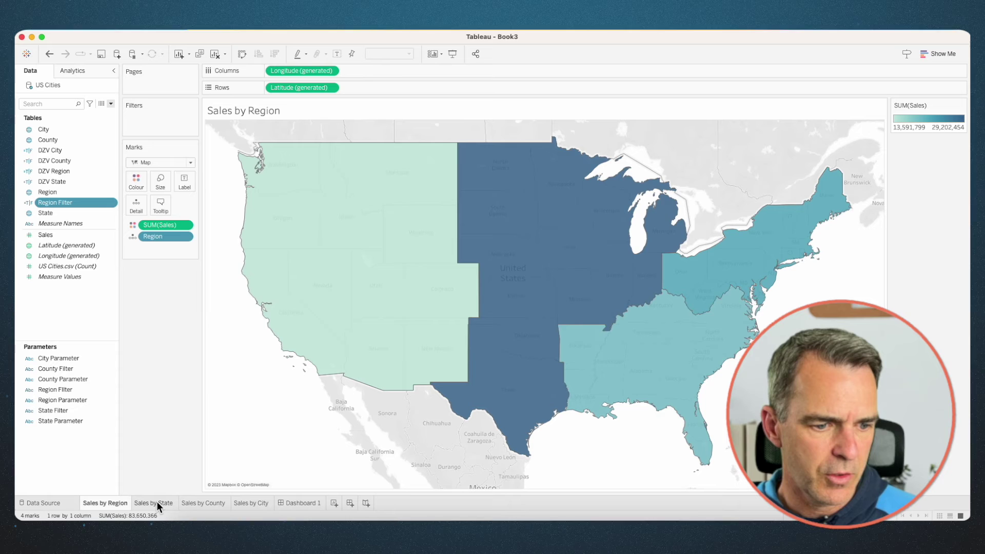
Step: Filter the Sales by State sheet by the Region Filter calculated field, keeping only True
{"action": "left_click", "coordinate": [156, 503]}
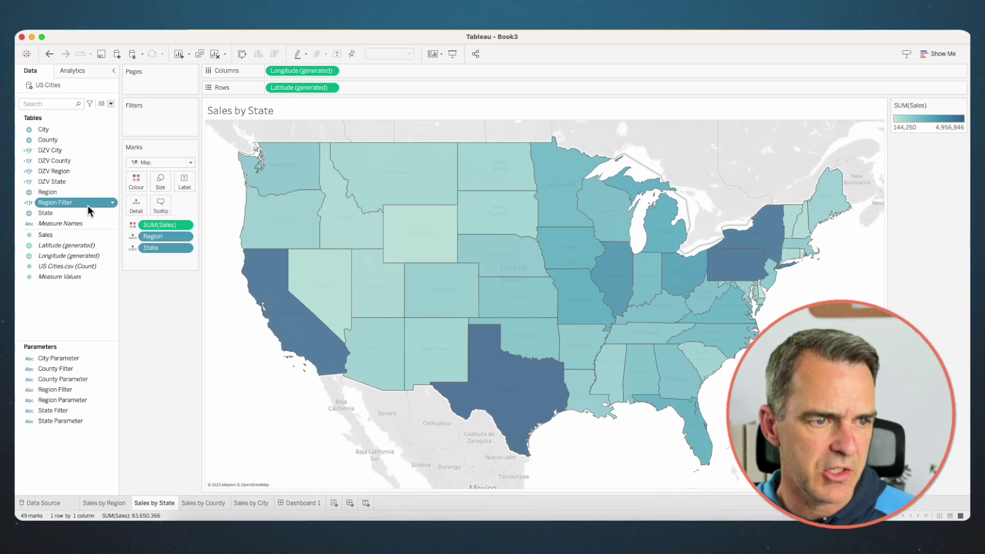
{"action": "left_click_drag", "start_coordinate": [54, 202], "coordinate": [154, 131]}
{"action": "left_click", "coordinate": [405, 204]}
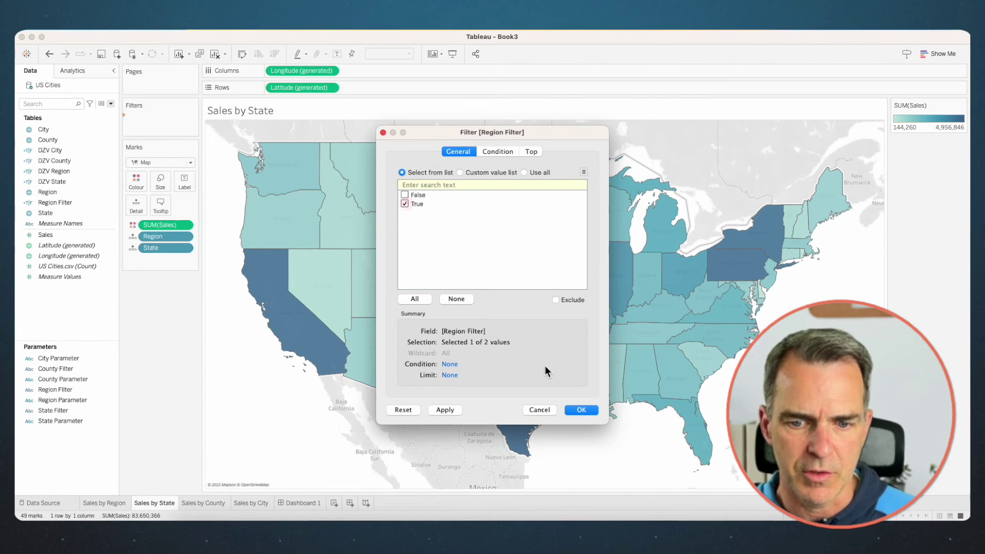
{"action": "left_click", "coordinate": [583, 410]}
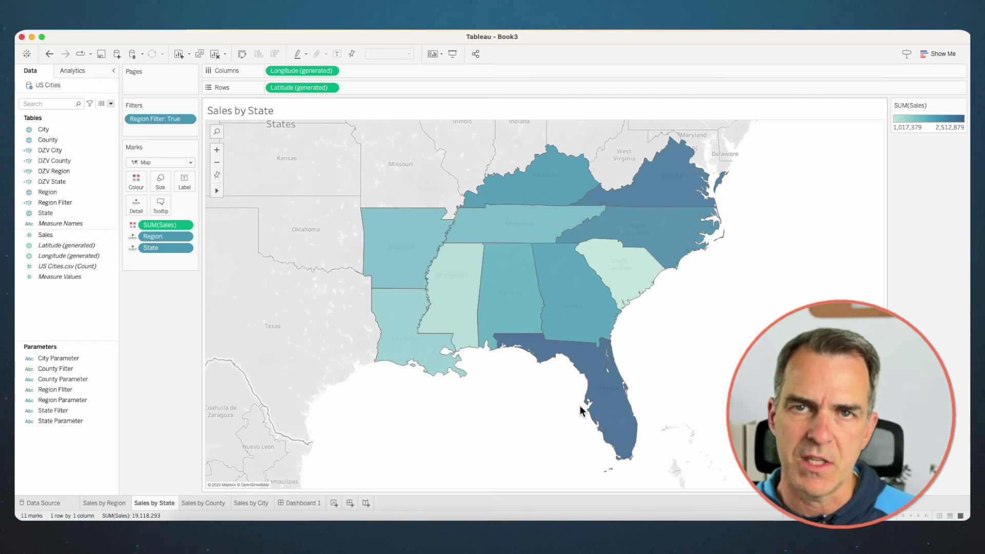
Step: On the Sales by County sheet, create a calculated field named State Filter that tests whether State equals the State Filter parameter
{"action": "left_click", "coordinate": [202, 503]}
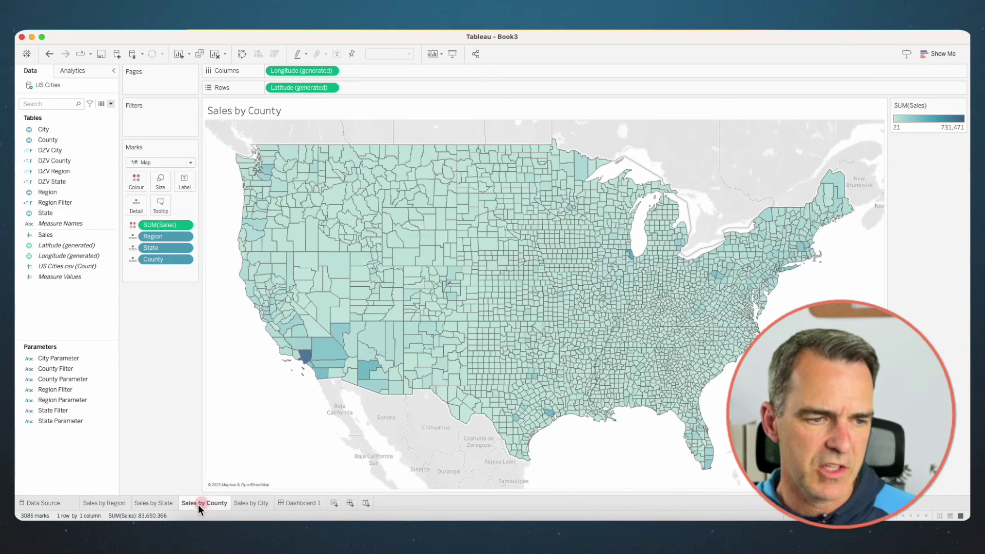
{"action": "right_click", "coordinate": [76, 307]}
{"action": "left_click", "coordinate": [91, 313]}
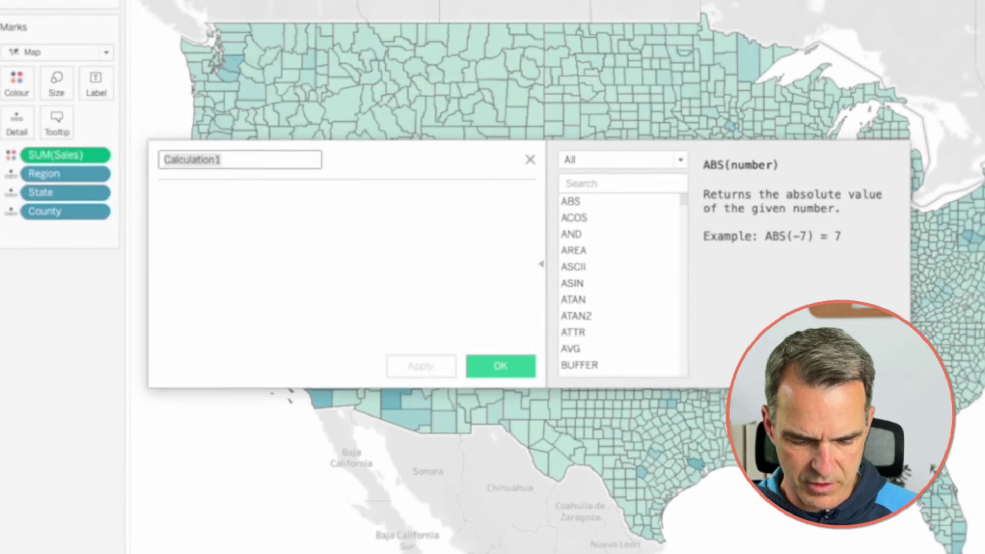
{"action": "type", "text": "S"}
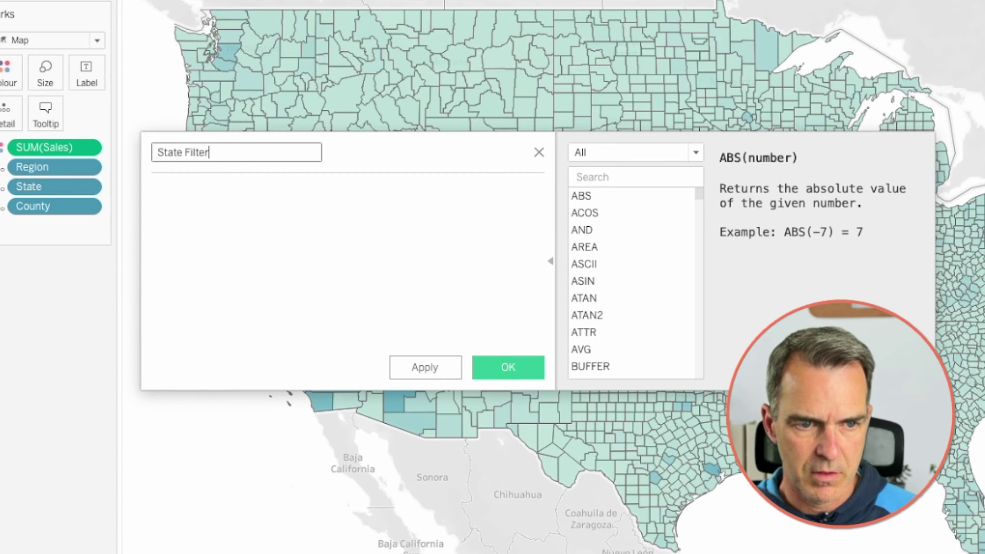
{"action": "type", "text": "tate Filter"}
{"action": "left_click", "coordinate": [359, 217]}
{"action": "type", "text": "state"}
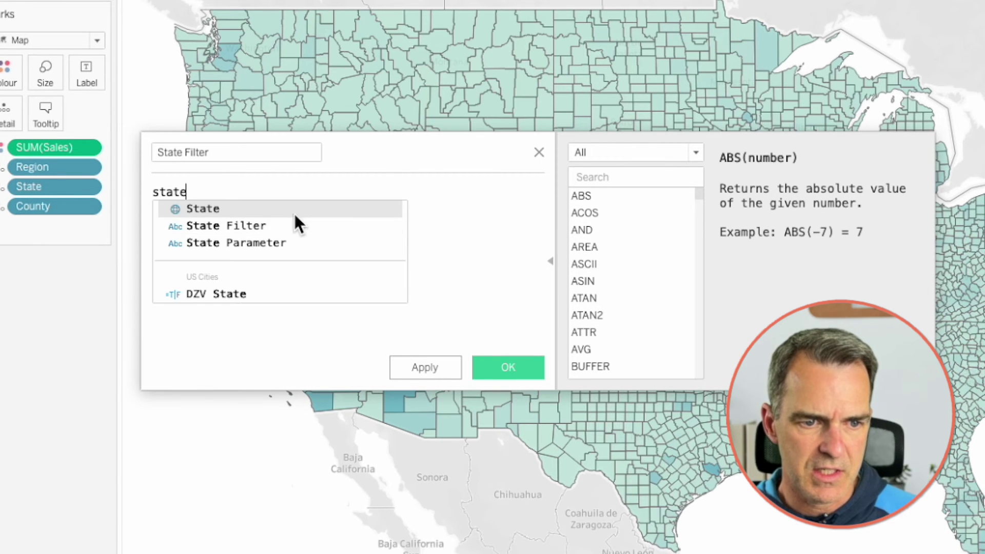
{"action": "left_click", "coordinate": [279, 208]}
{"action": "type", "text": "=sta"}
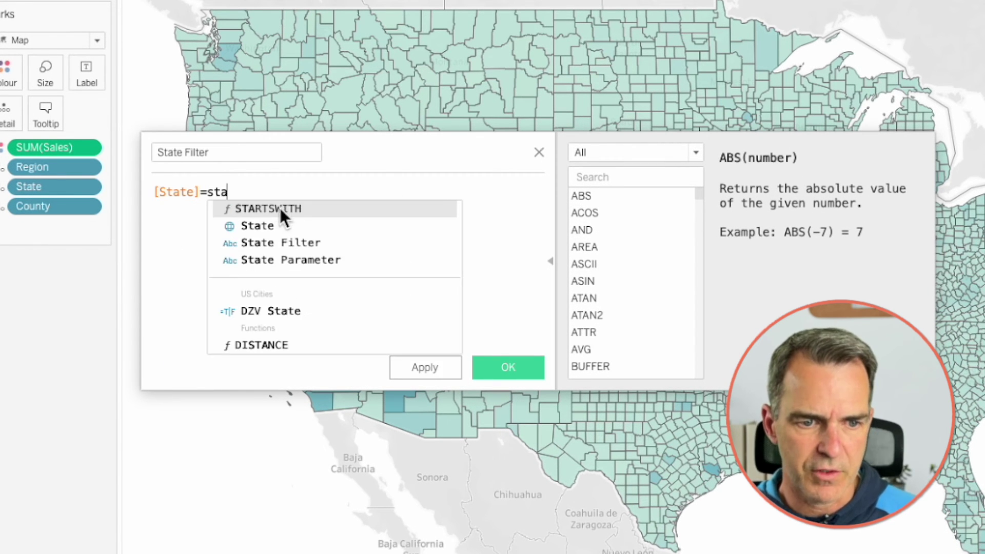
{"action": "left_click", "coordinate": [296, 242]}
{"action": "left_click", "coordinate": [508, 367]}
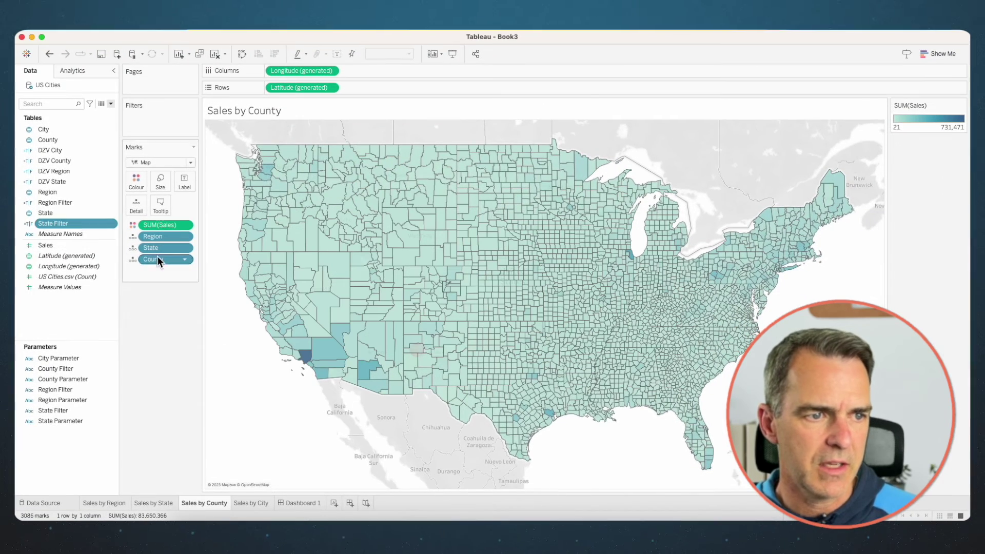
Step: Filter the Sales by County sheet by the Region Filter and State Filter calculated fields, keeping only True for each
{"action": "left_click_drag", "start_coordinate": [60, 201], "coordinate": [146, 126]}
{"action": "left_click", "coordinate": [405, 204]}
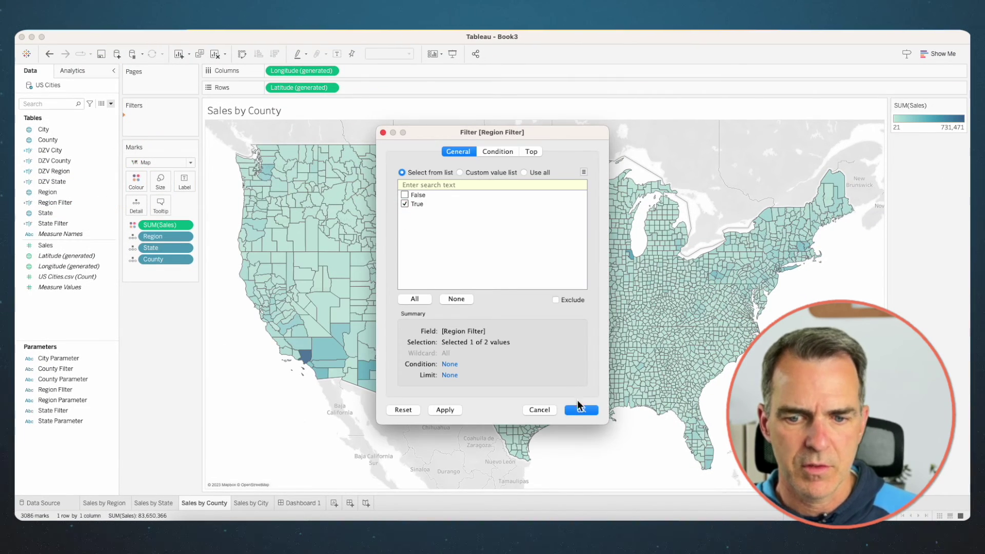
{"action": "left_click", "coordinate": [578, 406]}
{"action": "left_click_drag", "start_coordinate": [60, 222], "coordinate": [159, 131]}
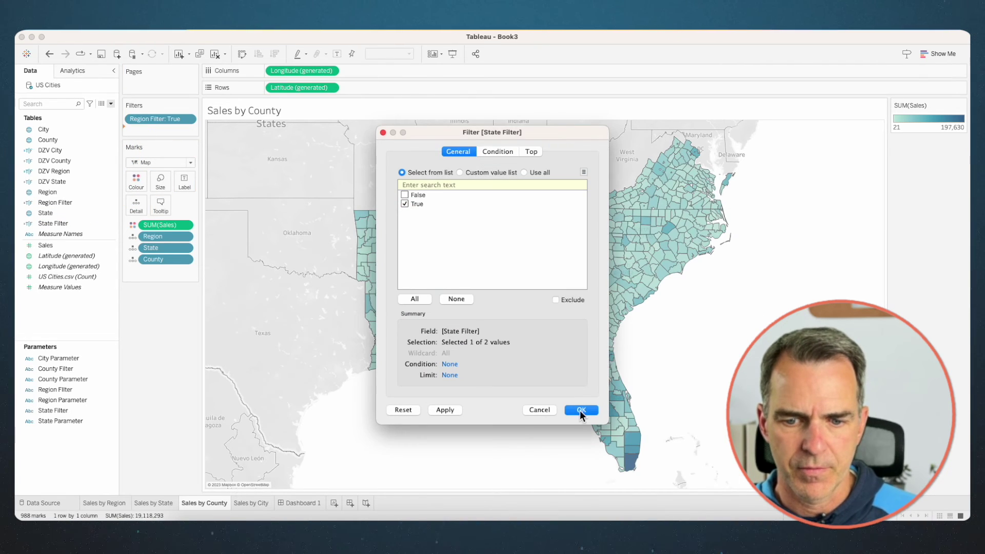
{"action": "left_click", "coordinate": [580, 410]}
Step: On the Sales by City sheet, create a calculated field named County Filter that tests whether County equals the County Filter parameter
{"action": "left_click", "coordinate": [253, 501]}
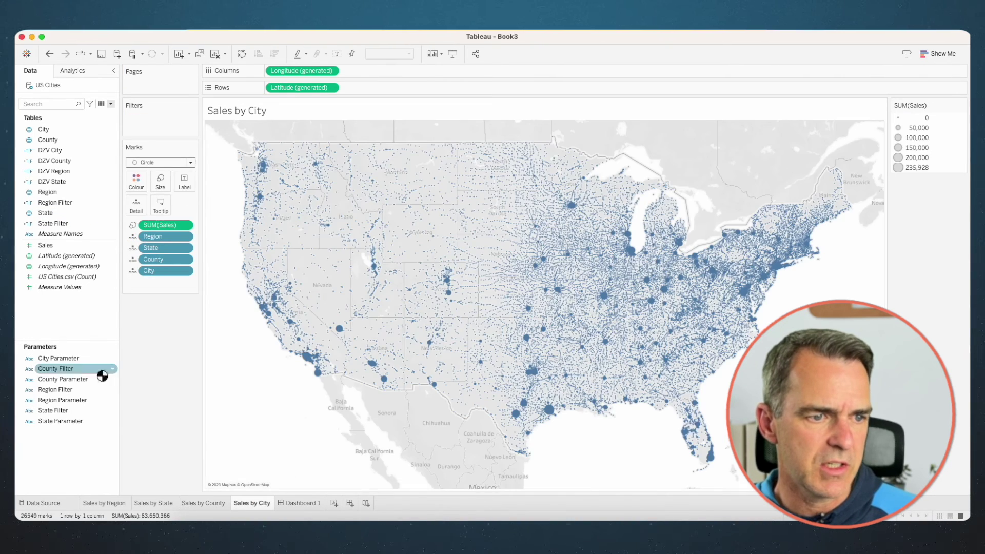
{"action": "right_click", "coordinate": [81, 315]}
{"action": "left_click", "coordinate": [99, 322]}
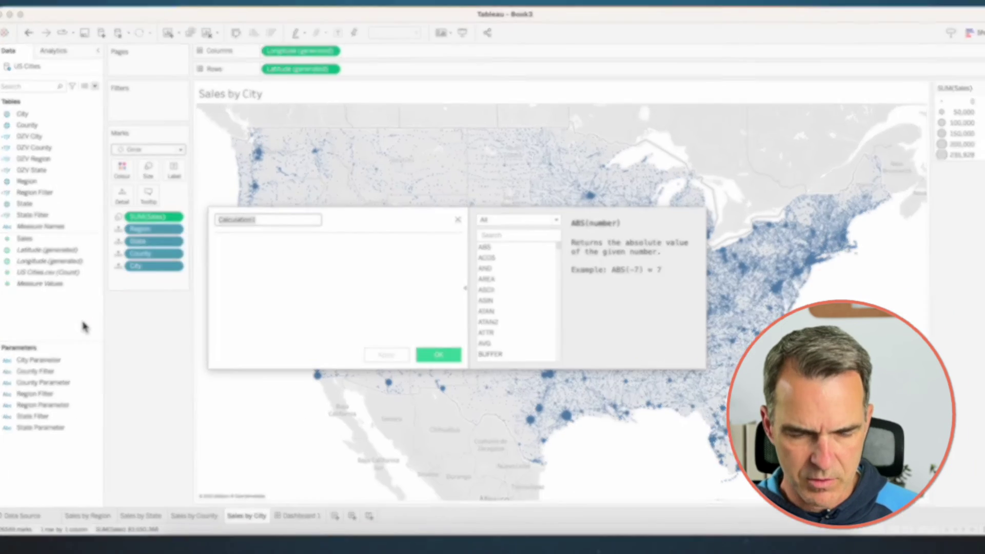
{"action": "type", "text": "County Filter"}
{"action": "left_click", "coordinate": [223, 263]}
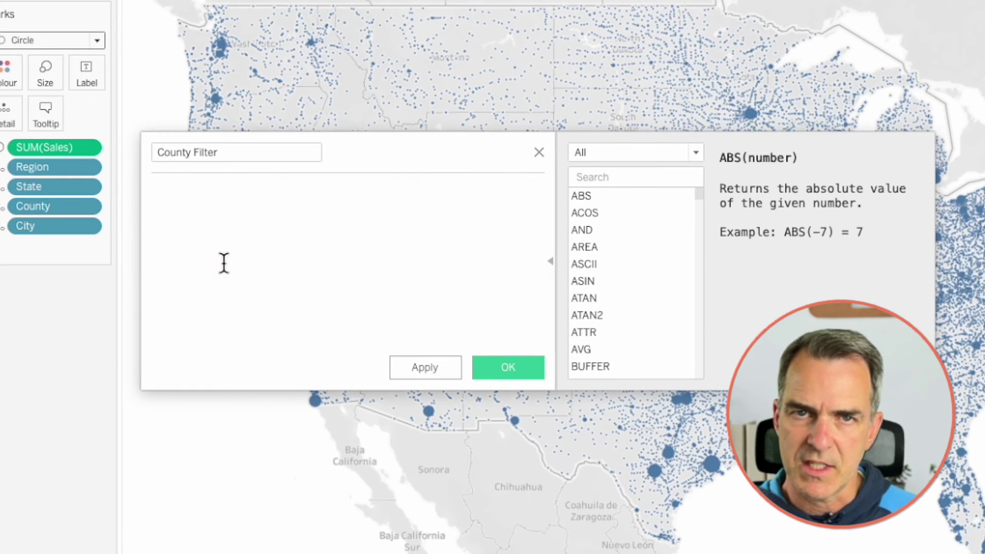
{"action": "type", "text": "coun"}
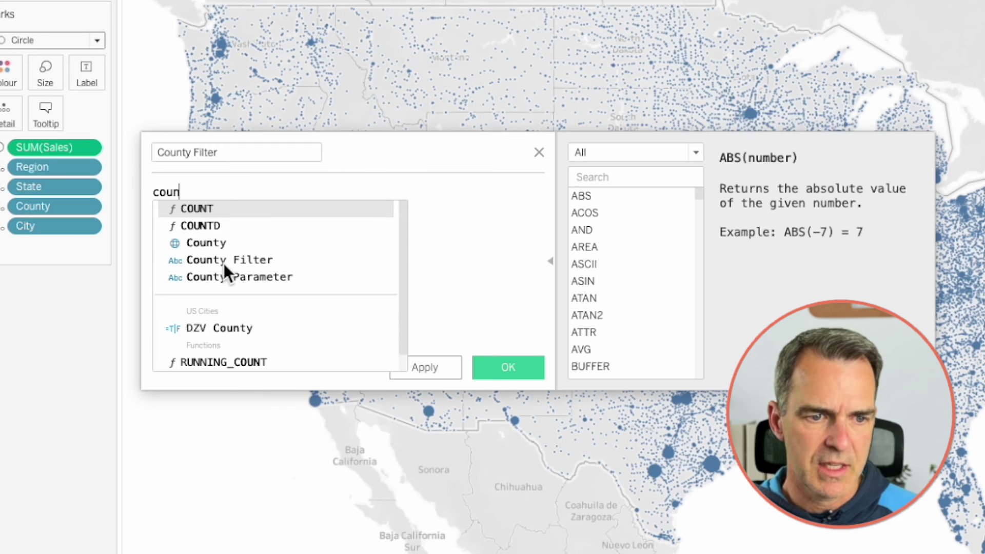
{"action": "left_click", "coordinate": [226, 244]}
{"action": "type", "text": "=cou"}
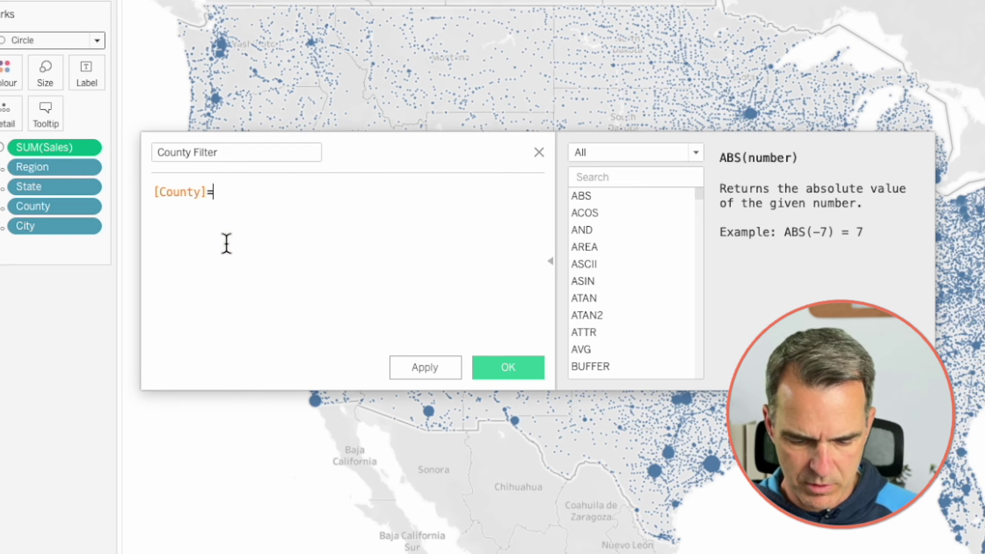
{"action": "left_click", "coordinate": [270, 260]}
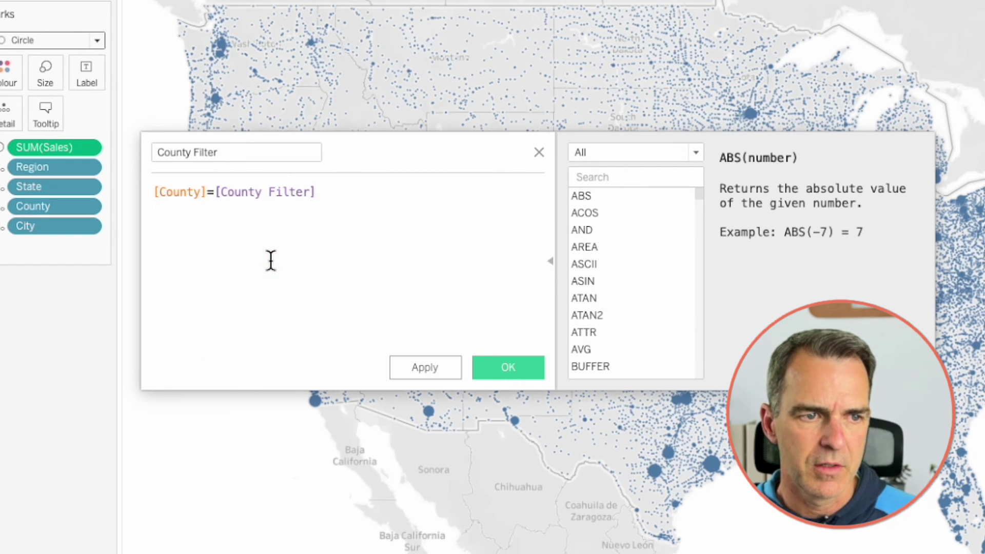
{"action": "left_click", "coordinate": [481, 366]}
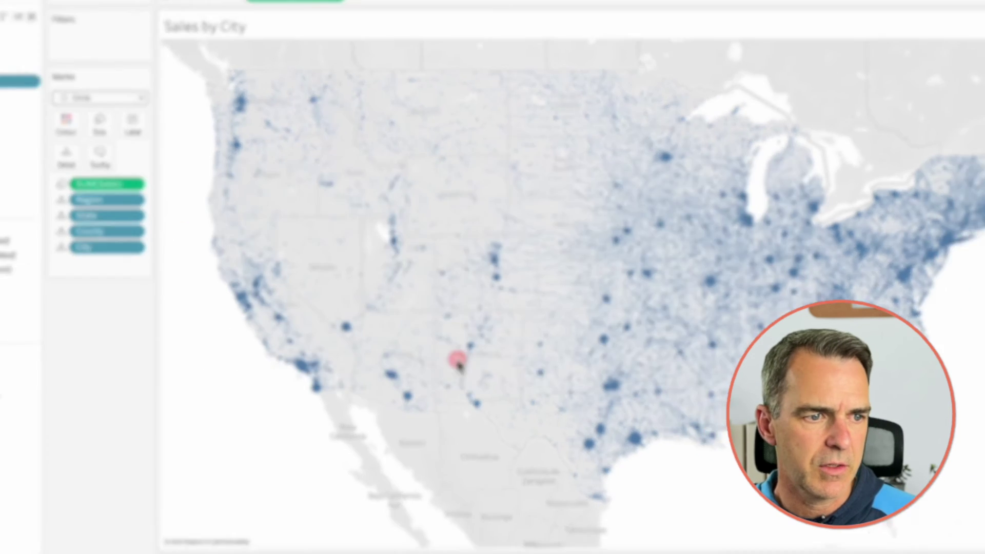
Step: Filter the Sales by City sheet by the Region Filter and State Filter calculated fields, keeping only True for each
{"action": "left_click_drag", "start_coordinate": [55, 214], "coordinate": [159, 125]}
{"action": "left_click", "coordinate": [403, 204]}
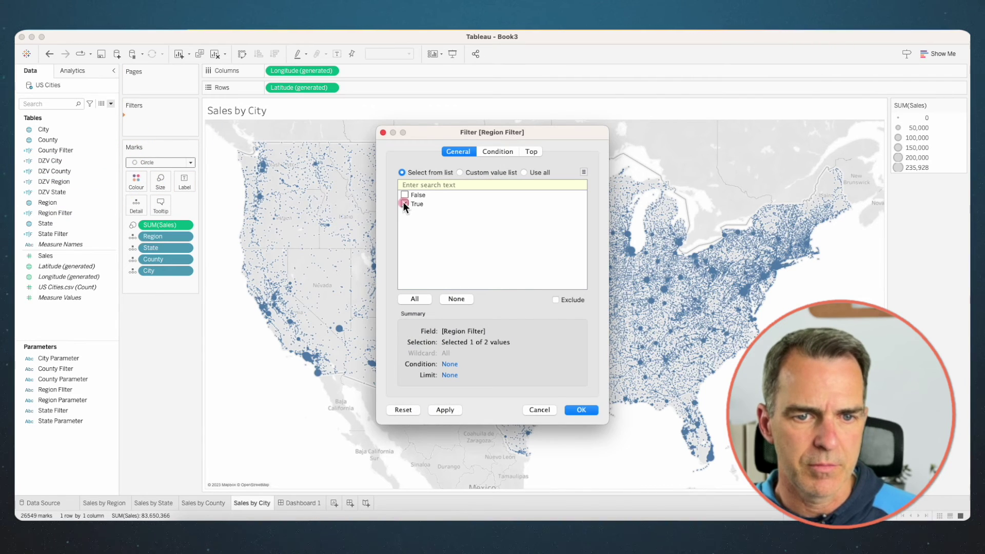
{"action": "left_click", "coordinate": [575, 409]}
{"action": "left_click_drag", "start_coordinate": [52, 233], "coordinate": [153, 132]}
{"action": "left_click", "coordinate": [405, 203]}
{"action": "left_click", "coordinate": [581, 410]}
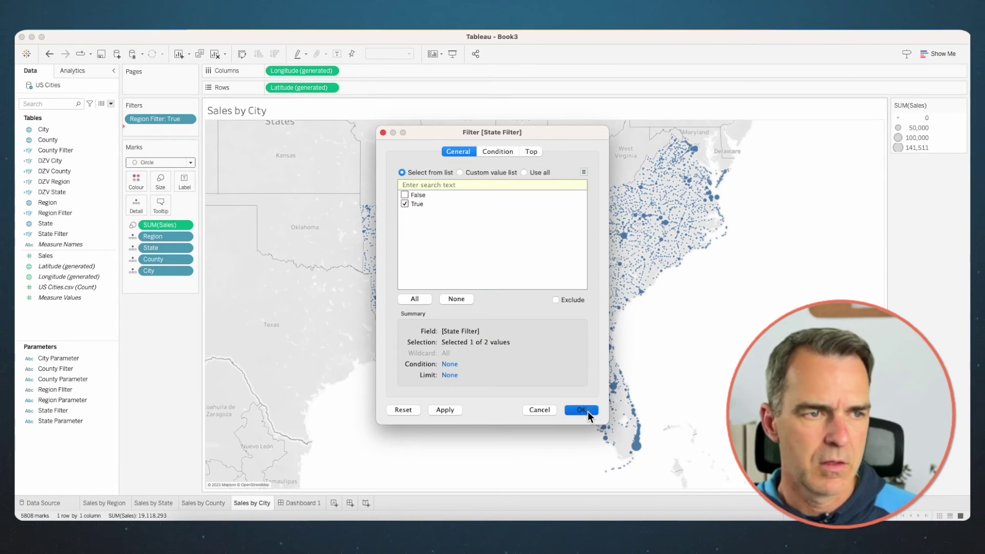
Step: Add the County Filter calculated field as a further filter on the Sales by City sheet, keeping only True
{"action": "left_click", "coordinate": [60, 152]}
{"action": "left_click_drag", "start_coordinate": [58, 151], "coordinate": [154, 139]}
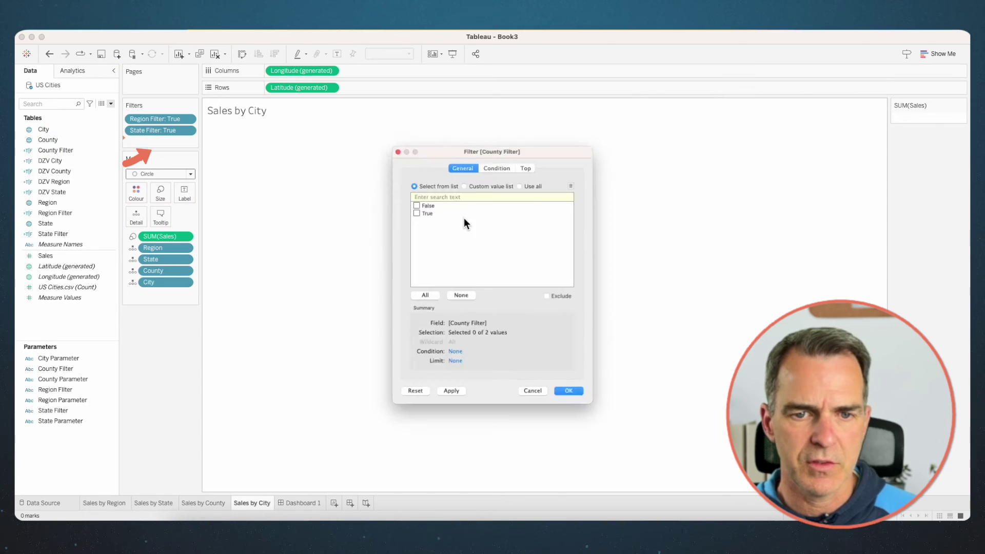
{"action": "left_click", "coordinate": [405, 204]}
{"action": "left_click", "coordinate": [576, 408]}
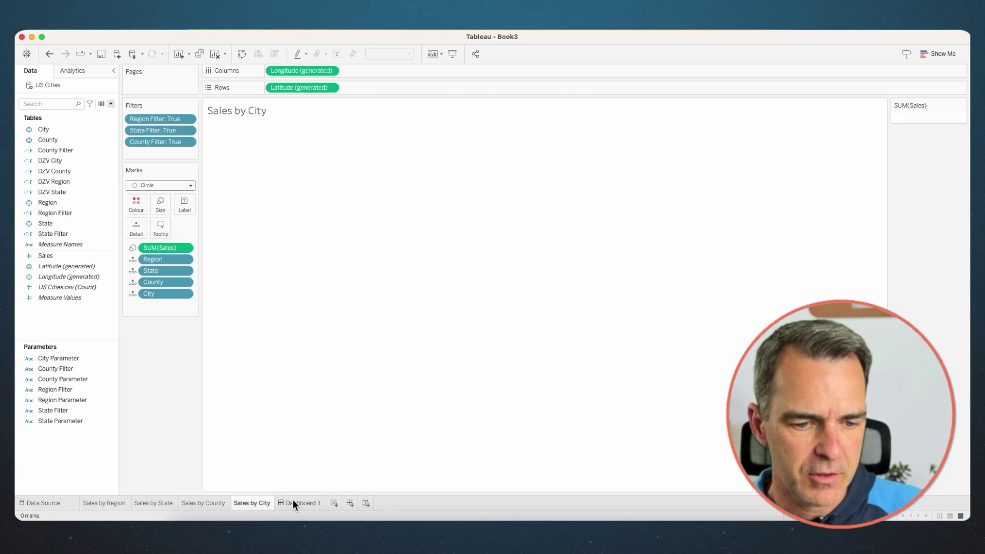
Step: On Dashboard 1, set the City Parameter to Atlanta to bring back the Sales by Region map
{"action": "left_click", "coordinate": [293, 501]}
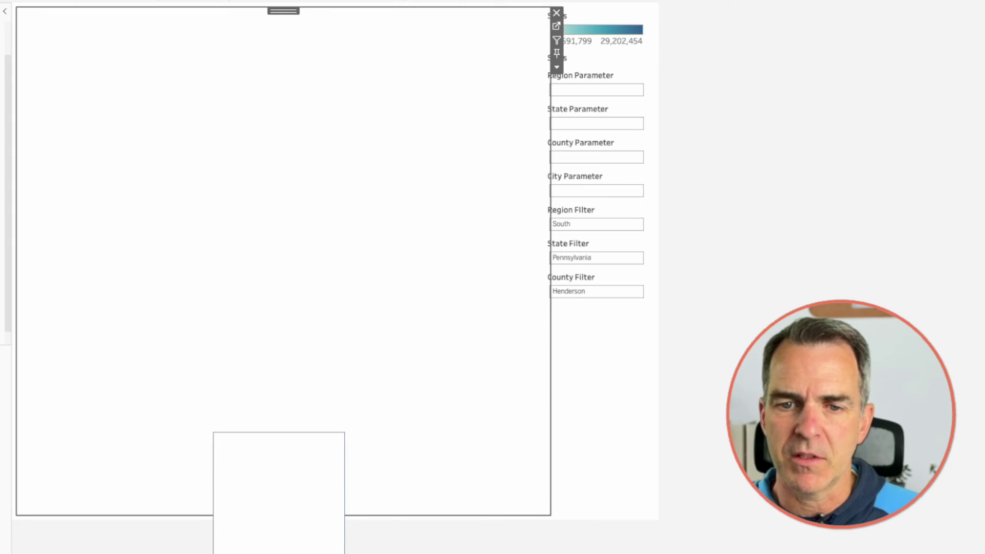
{"action": "left_click", "coordinate": [593, 188]}
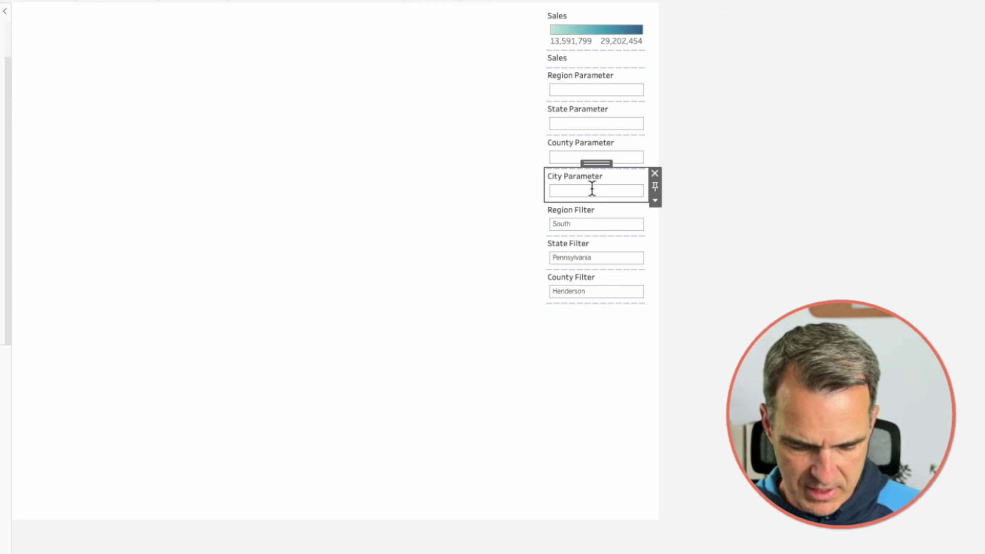
{"action": "type", "text": "Atlanta"}
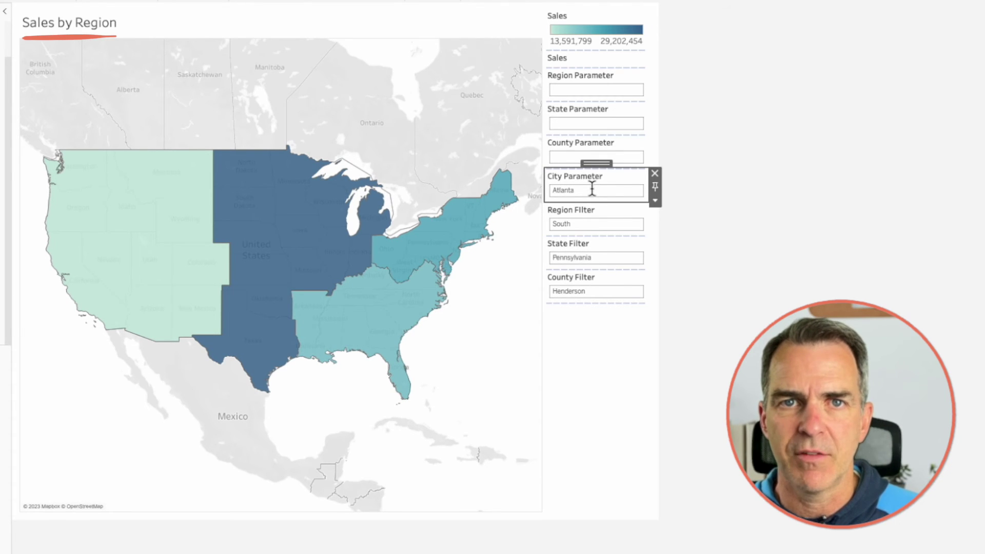
Step: Test the filtered drill-down by selecting the Central region, clearing the City Parameter, and selecting Texas and Bexar county
{"action": "left_click", "coordinate": [295, 215]}
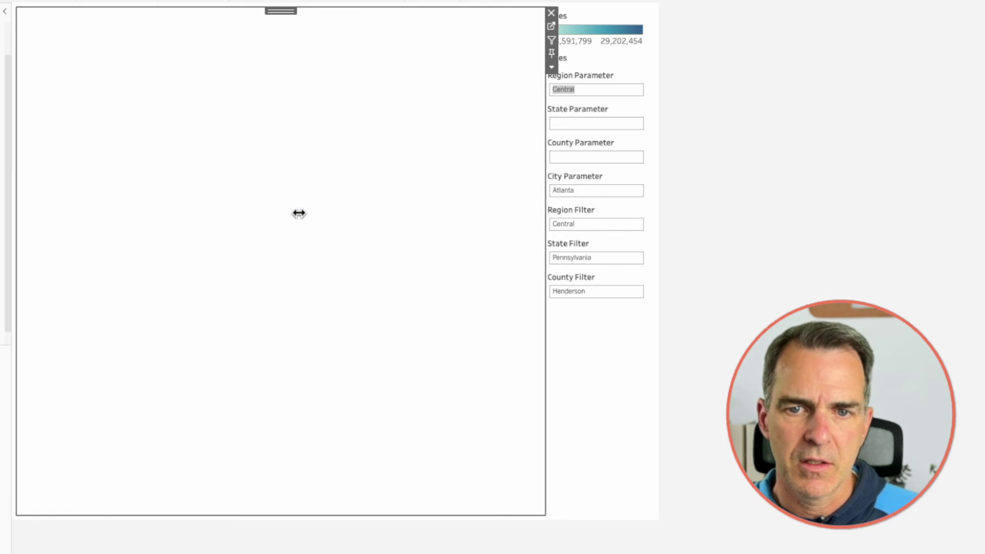
{"action": "left_click", "coordinate": [595, 191]}
{"action": "left_click_drag", "start_coordinate": [551, 190], "coordinate": [592, 190]}
{"action": "key", "text": "BackSpace"}
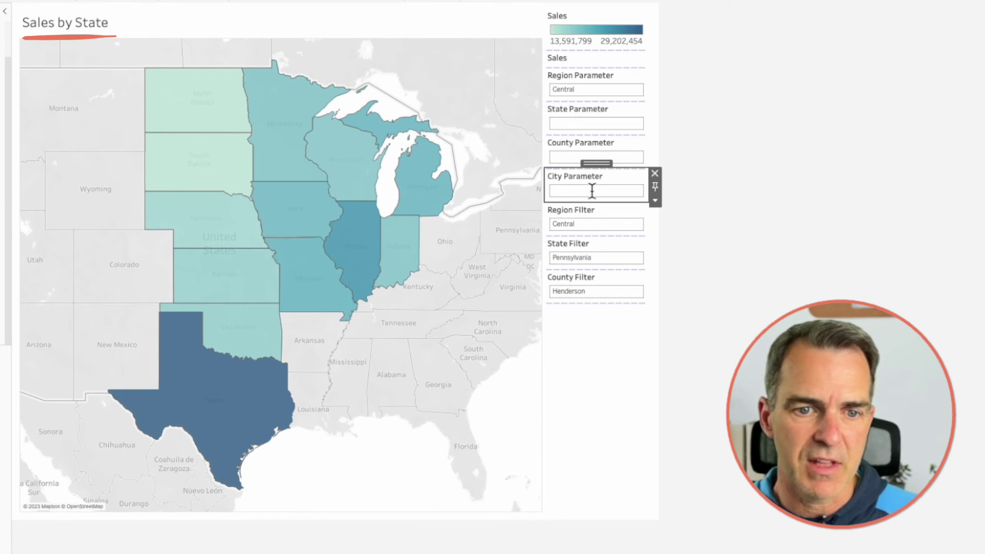
{"action": "left_click", "coordinate": [255, 399]}
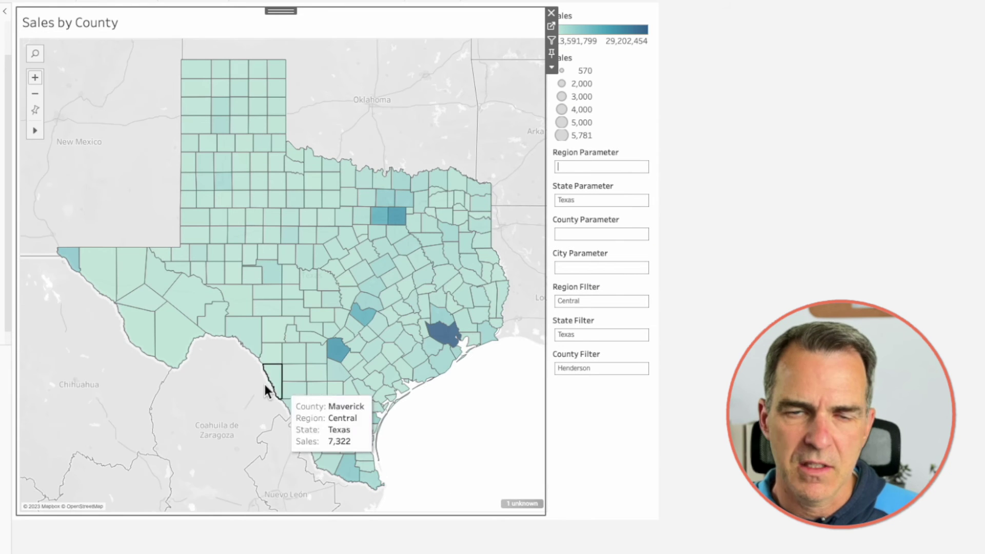
{"action": "left_click", "coordinate": [338, 351]}
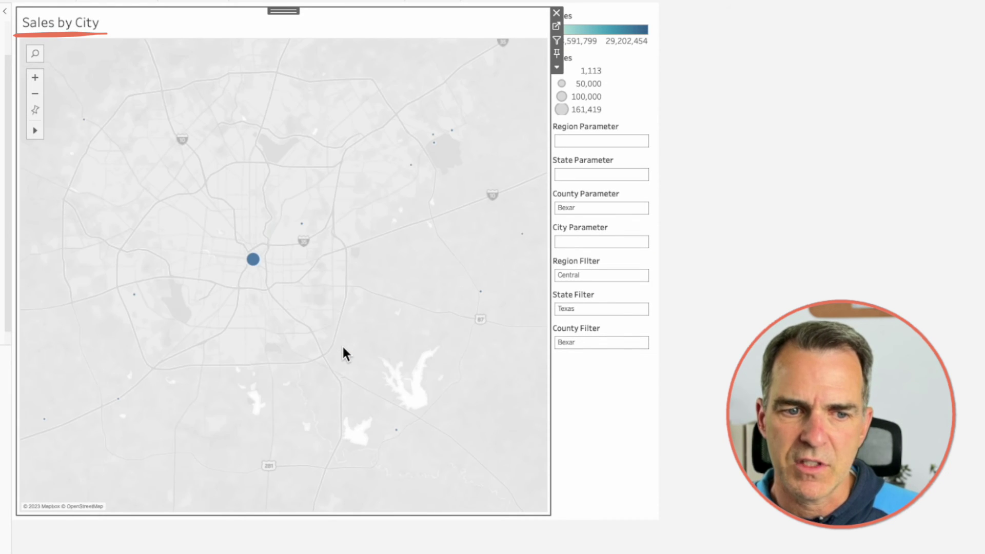
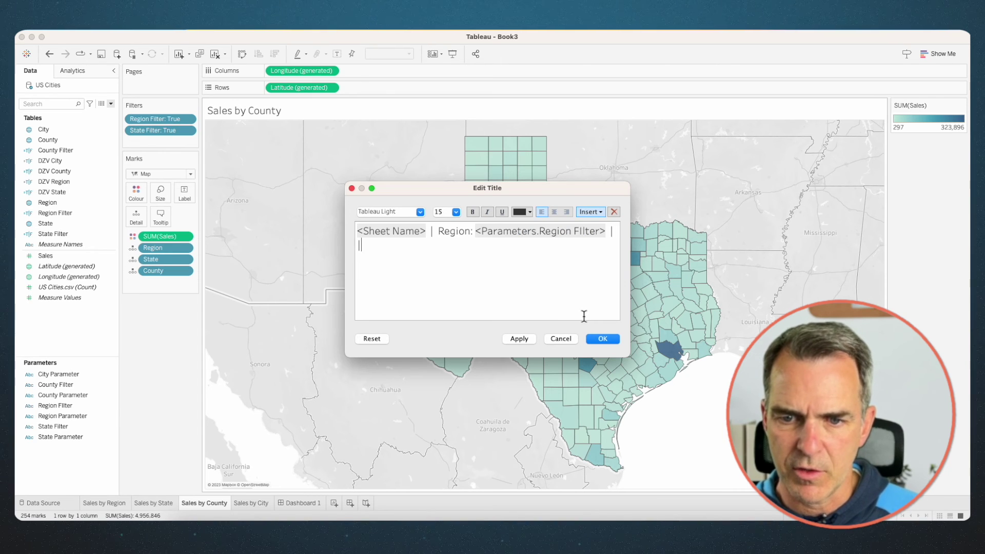
Step: Complete the Sales by County title with the label "State:" followed by the State Filter parameter value, and apply it
{"action": "type", "text": "St"}
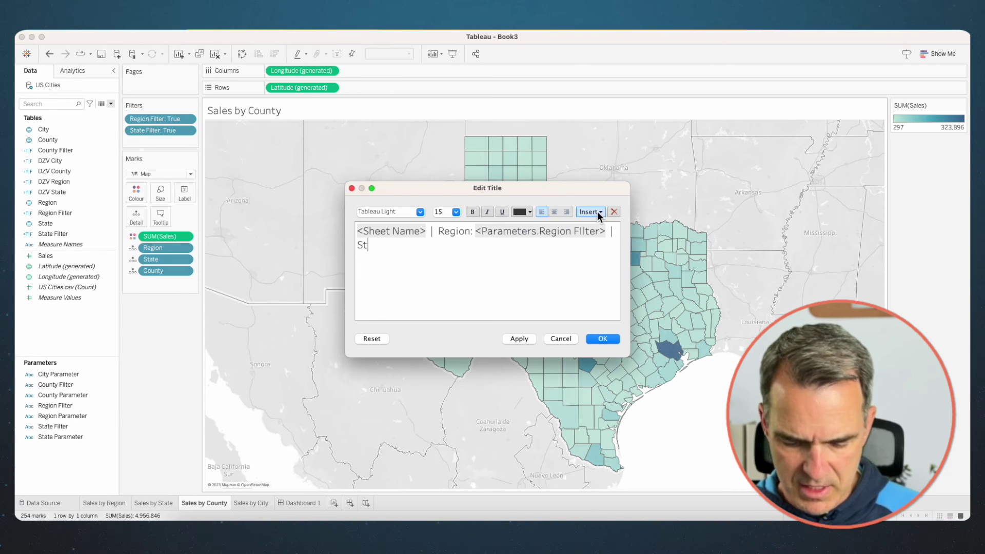
{"action": "type", "text": "ate:"}
{"action": "left_click", "coordinate": [587, 211]}
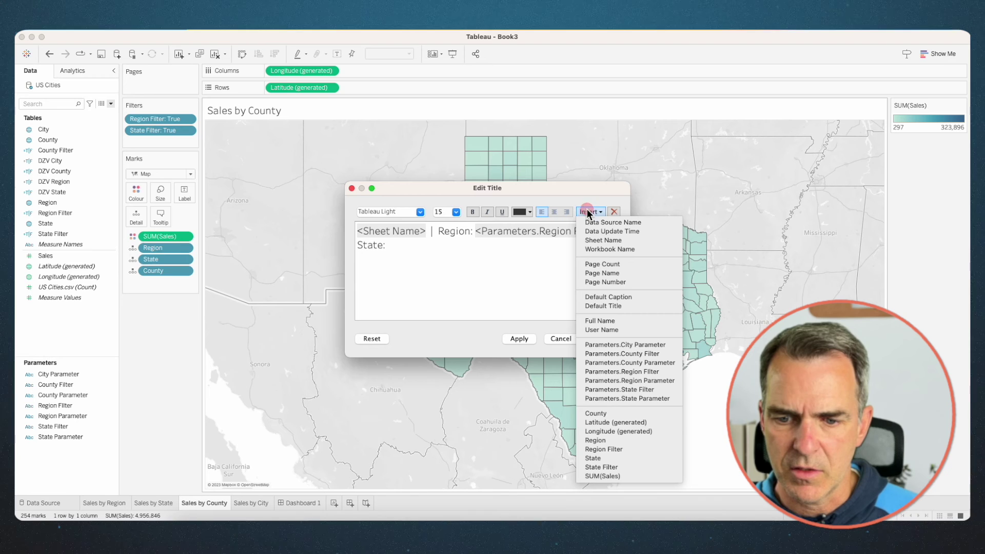
{"action": "left_click", "coordinate": [636, 389]}
{"action": "left_click", "coordinate": [610, 340]}
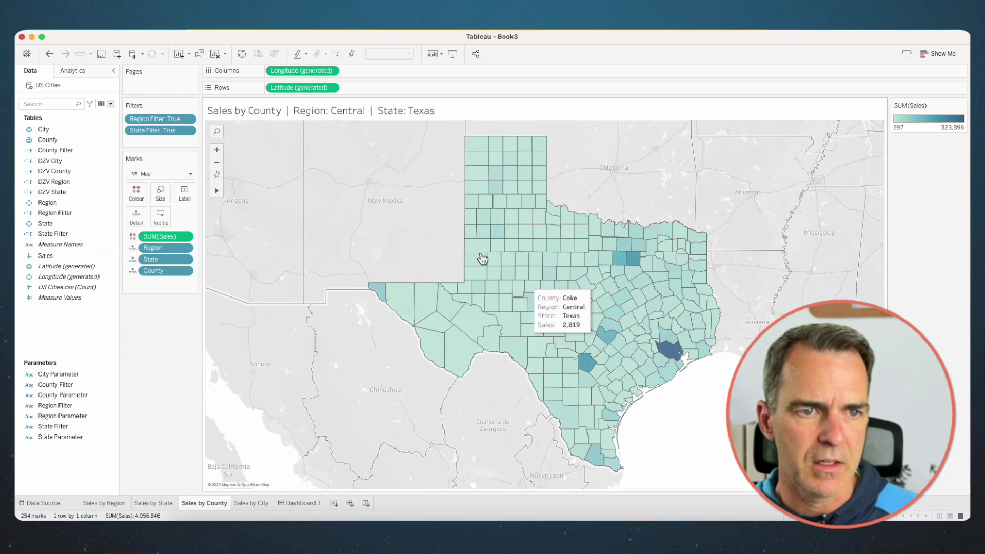
Step: Start a 12-point second line in the Sales by City sheet title with "Region:" followed by the Region Filter parameter value
{"action": "left_click", "coordinate": [263, 504]}
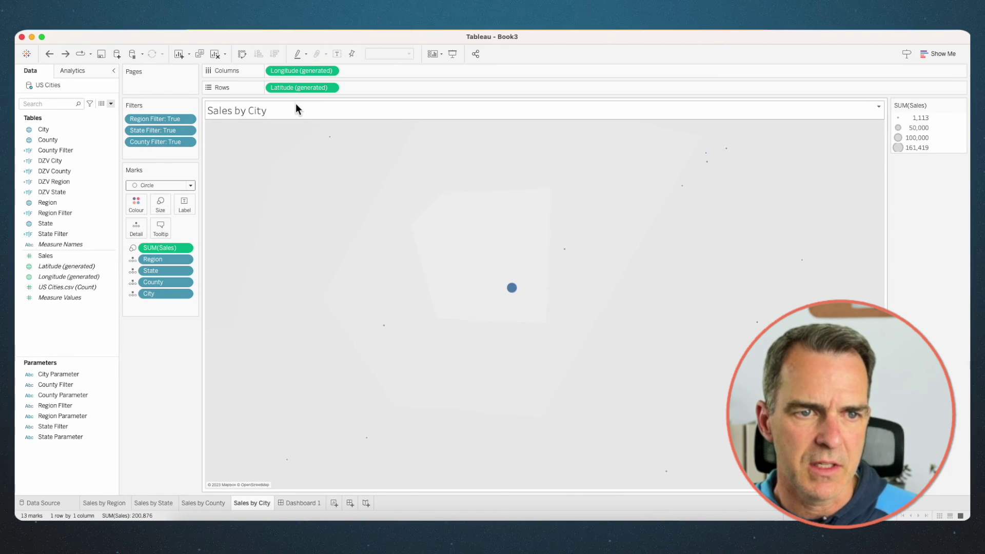
{"action": "double_click", "coordinate": [296, 107]}
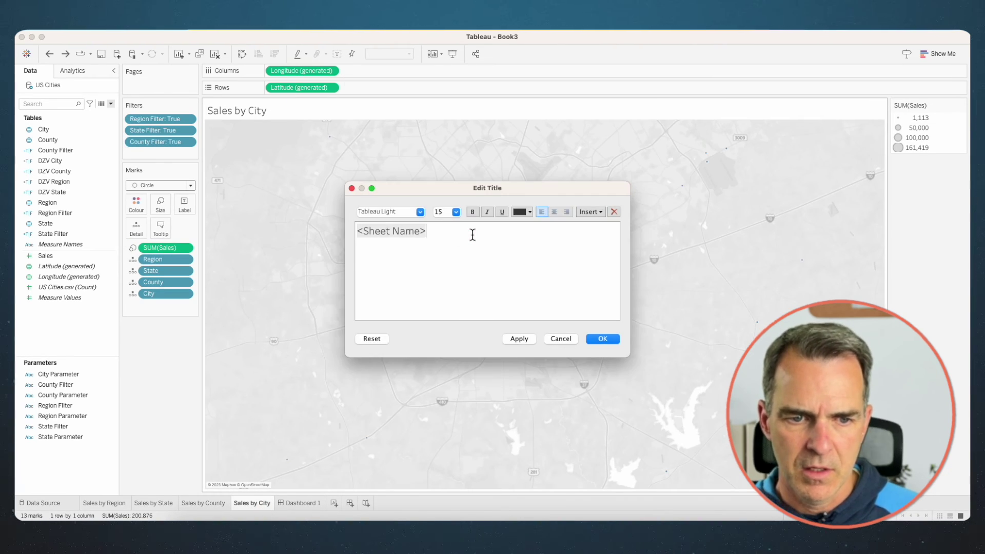
{"action": "key", "text": "Return"}
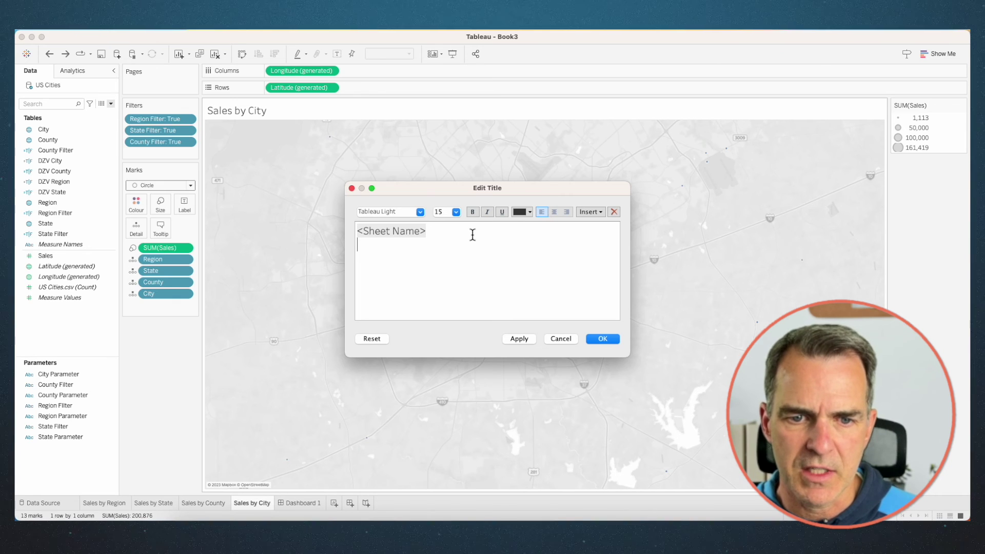
{"action": "left_click", "coordinate": [455, 212]}
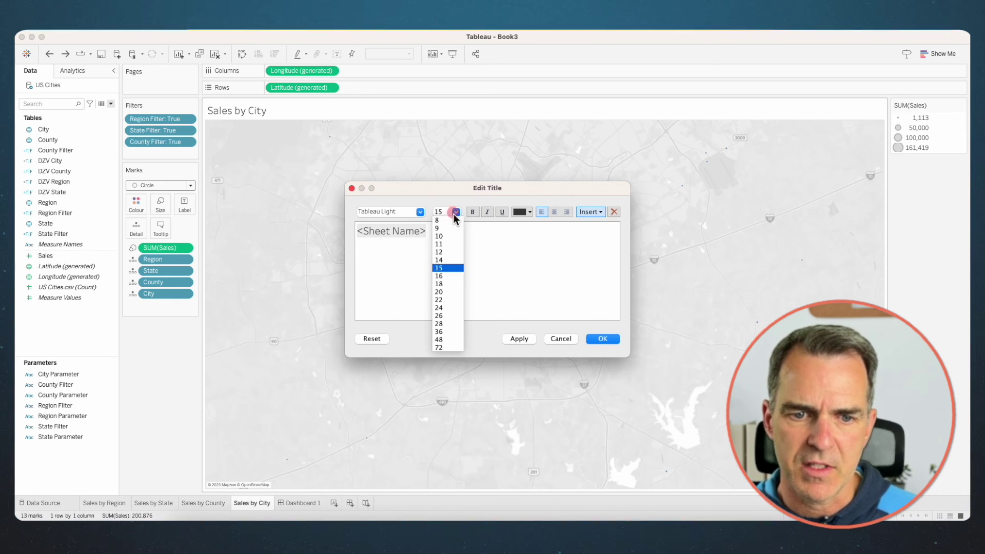
{"action": "left_click", "coordinate": [442, 252]}
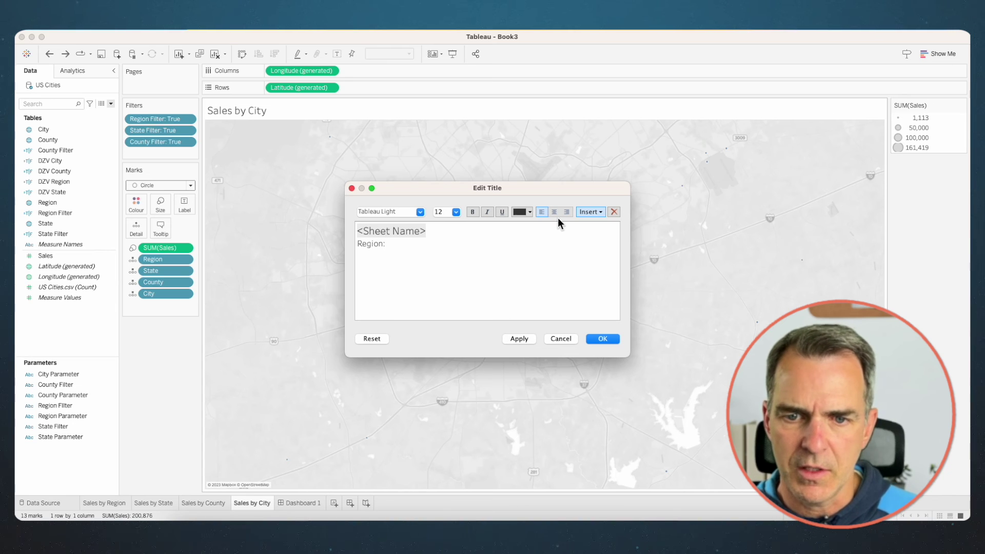
{"action": "left_click", "coordinate": [592, 213]}
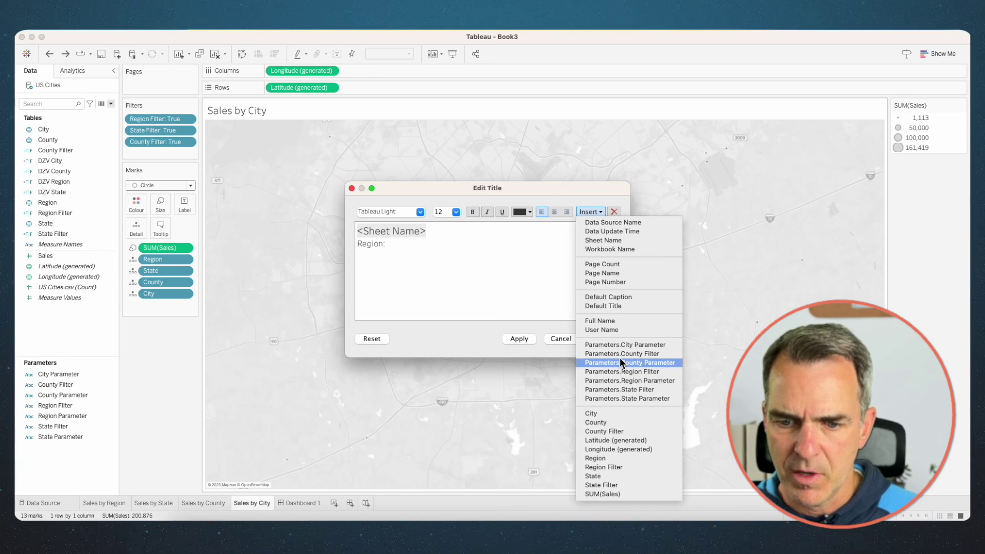
{"action": "left_click", "coordinate": [619, 371]}
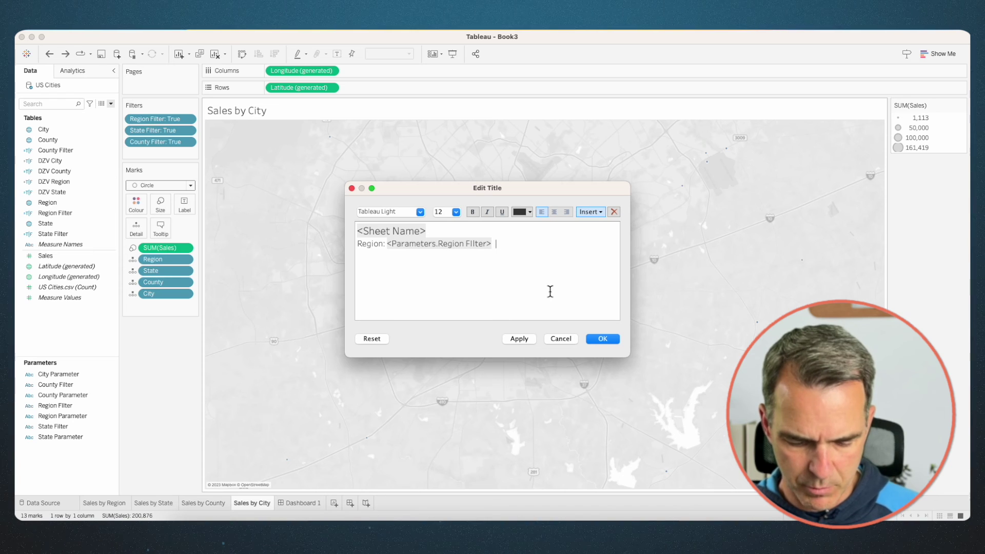
Step: Extend the title's second line with "| State:" and the State Filter parameter, then "| County:" and the County Filter parameter, and apply it
{"action": "type", "text": "| State:"}
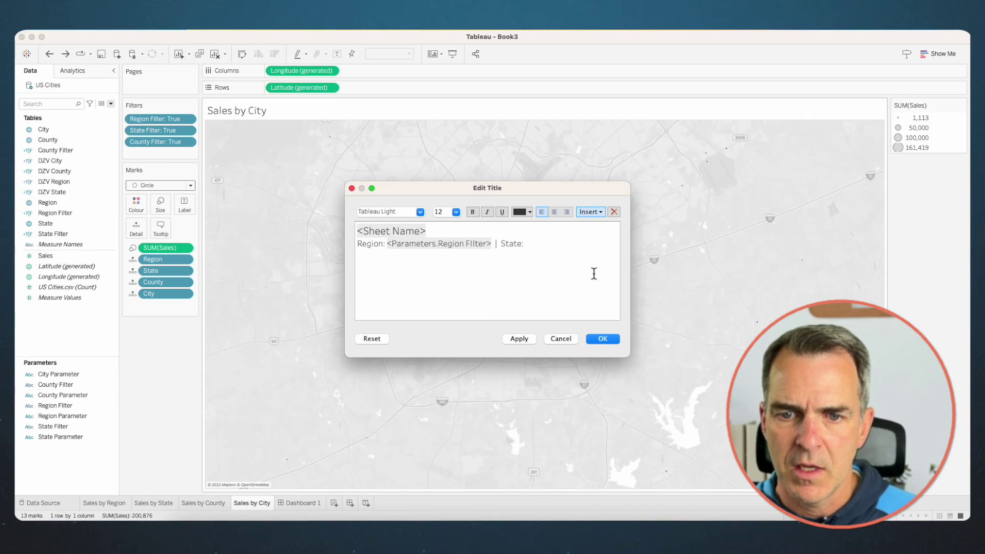
{"action": "left_click", "coordinate": [587, 212]}
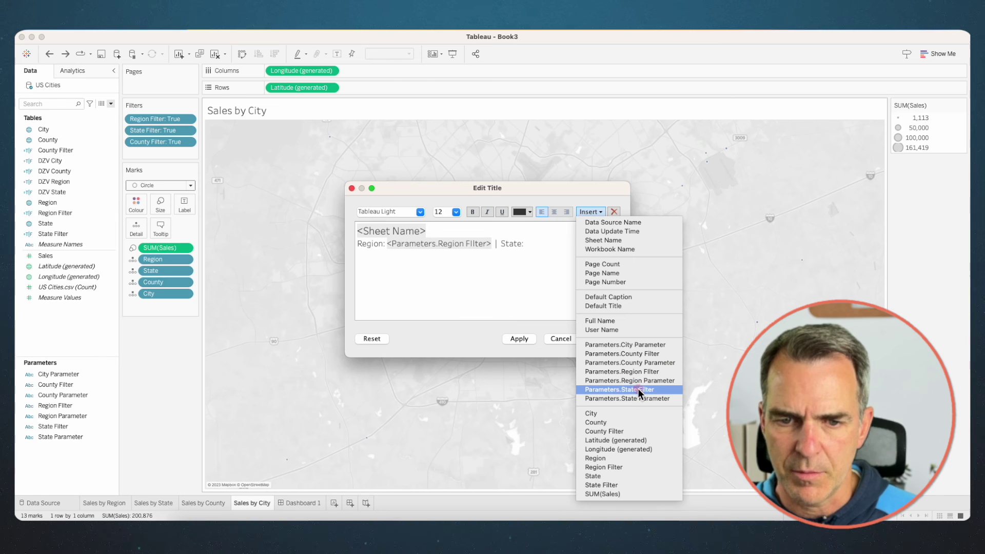
{"action": "left_click", "coordinate": [639, 390]}
{"action": "type", "text": "| County:"}
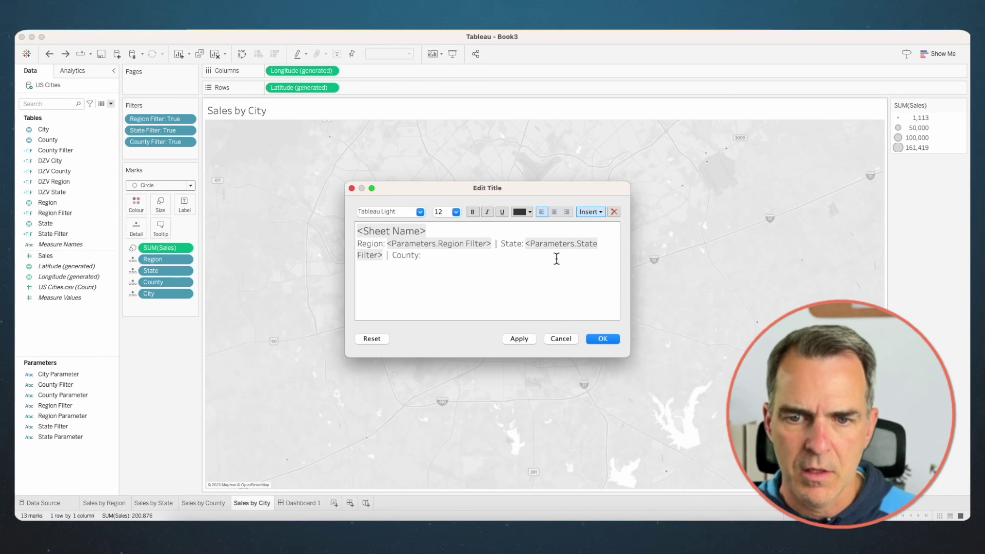
{"action": "left_click", "coordinate": [584, 214]}
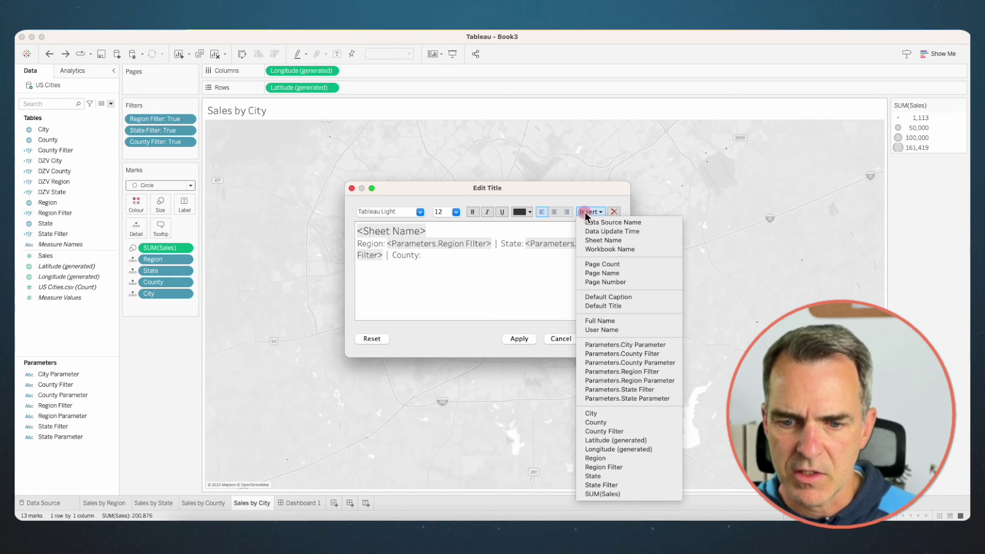
{"action": "left_click", "coordinate": [638, 354]}
{"action": "left_click", "coordinate": [603, 338]}
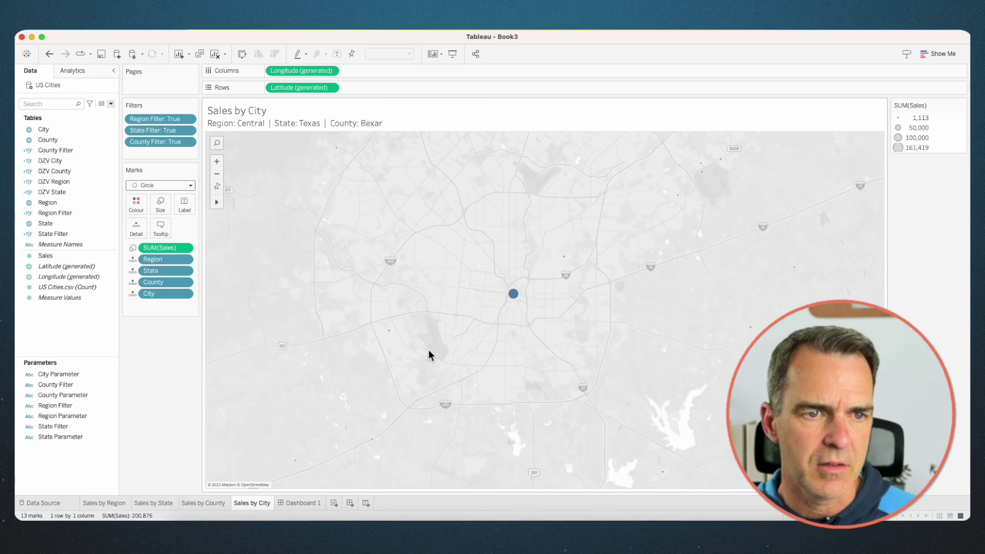
Step: Test the dynamic titles on Dashboard 1 by selecting San Antonio, then drilling through the West region, Oregon and Lane county
{"action": "left_click", "coordinate": [298, 503]}
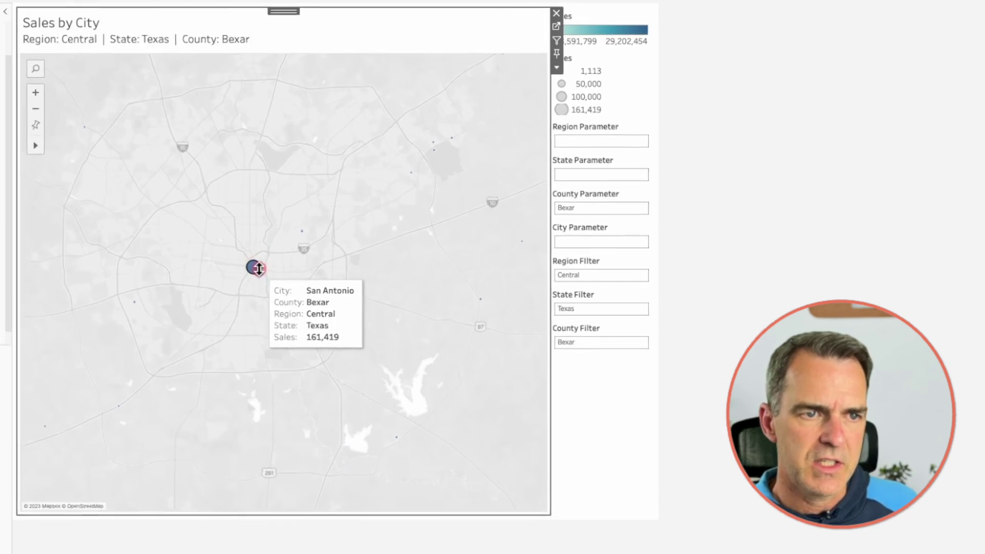
{"action": "left_click", "coordinate": [305, 267]}
{"action": "left_click", "coordinate": [437, 303]}
{"action": "left_click", "coordinate": [169, 244]}
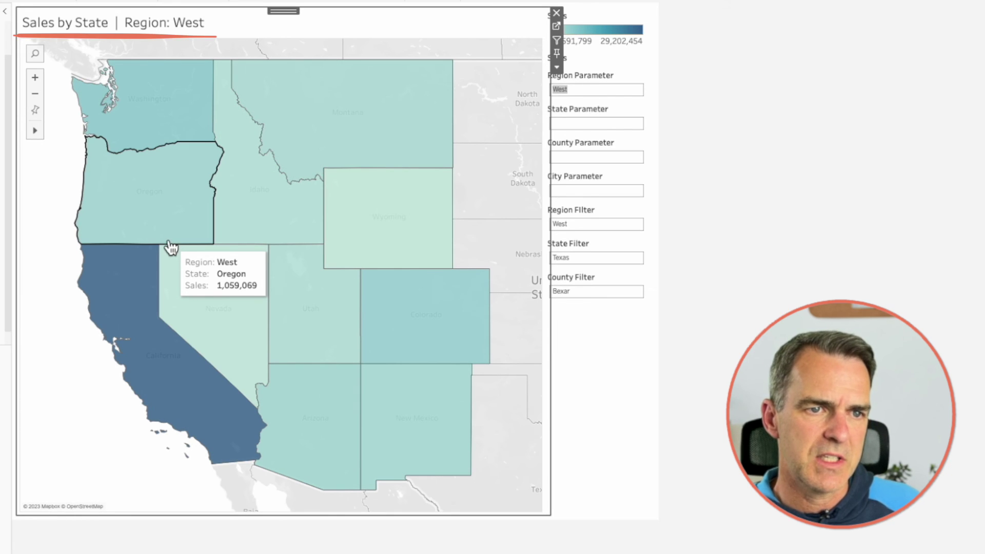
{"action": "left_click", "coordinate": [167, 204]}
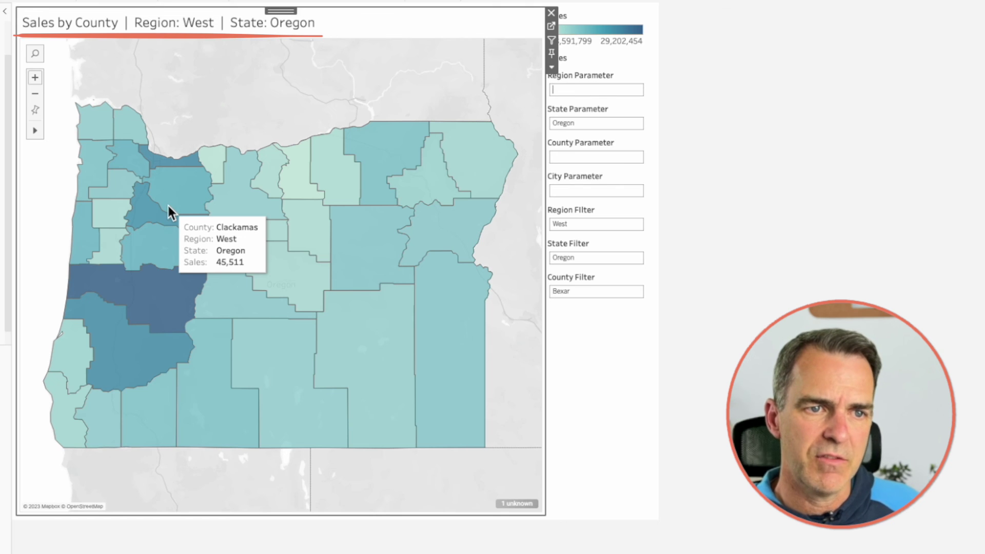
{"action": "left_click", "coordinate": [146, 296]}
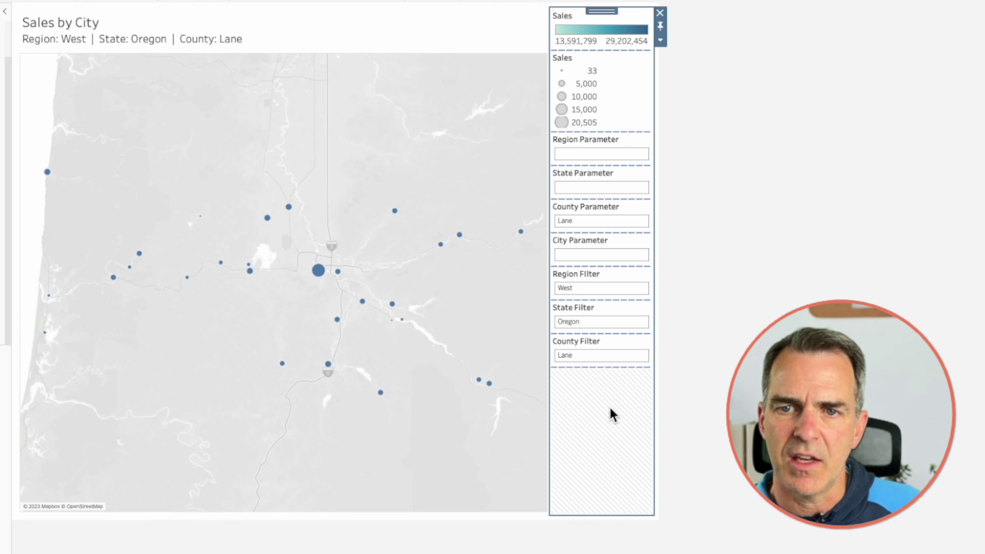
Step: Delete the dashboard's layout container holding the sales legends and parameter controls, including all items within it
{"action": "left_click", "coordinate": [661, 12]}
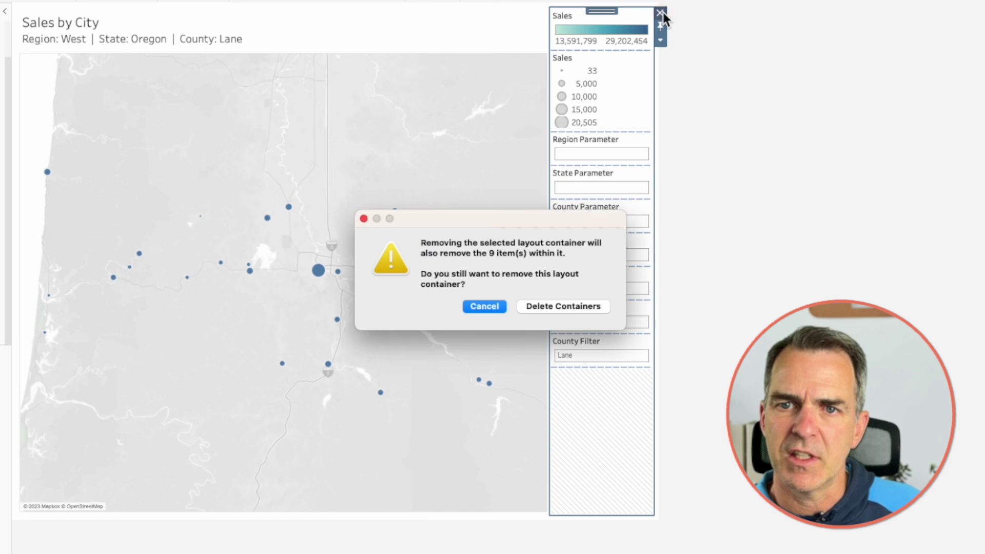
{"action": "left_click", "coordinate": [568, 307]}
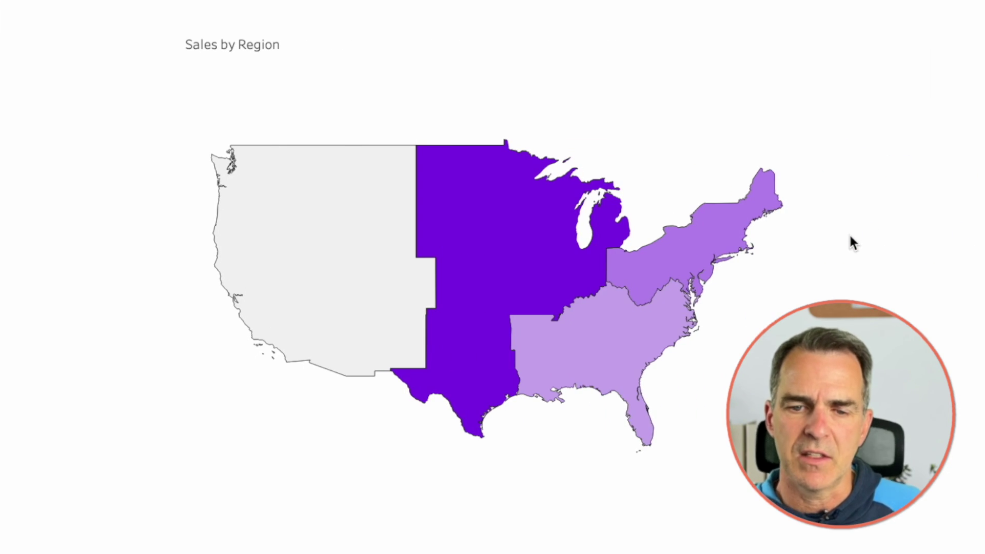
Step: Try the drill-down in the purple-styled dashboard by selecting the Central region, Iowa and Grundy county
{"action": "left_click", "coordinate": [544, 251]}
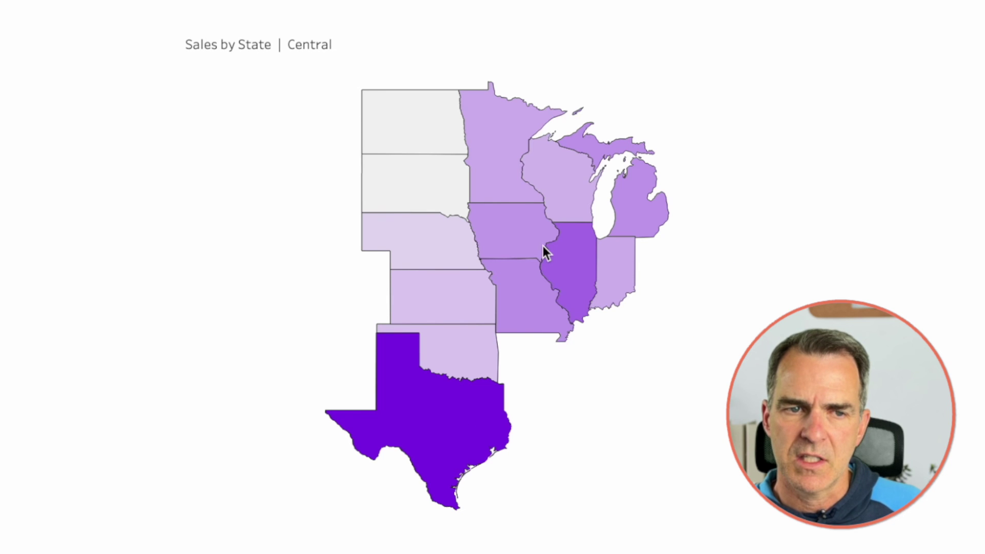
{"action": "left_click", "coordinate": [542, 246]}
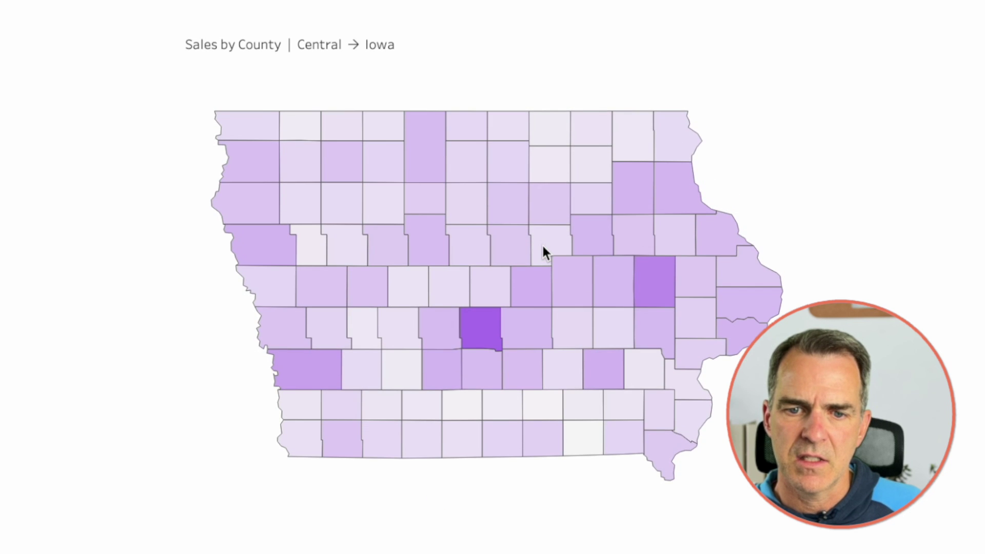
{"action": "left_click", "coordinate": [542, 247]}
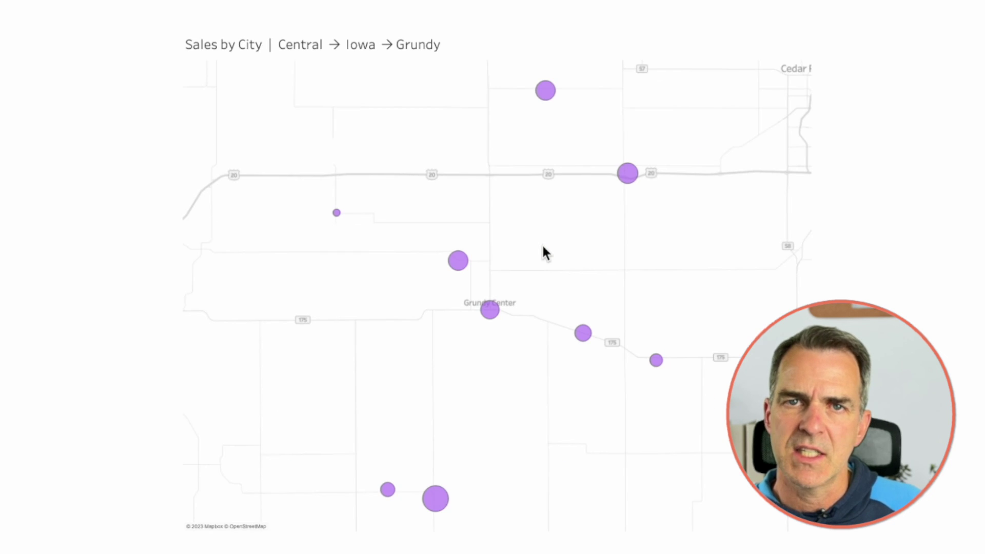